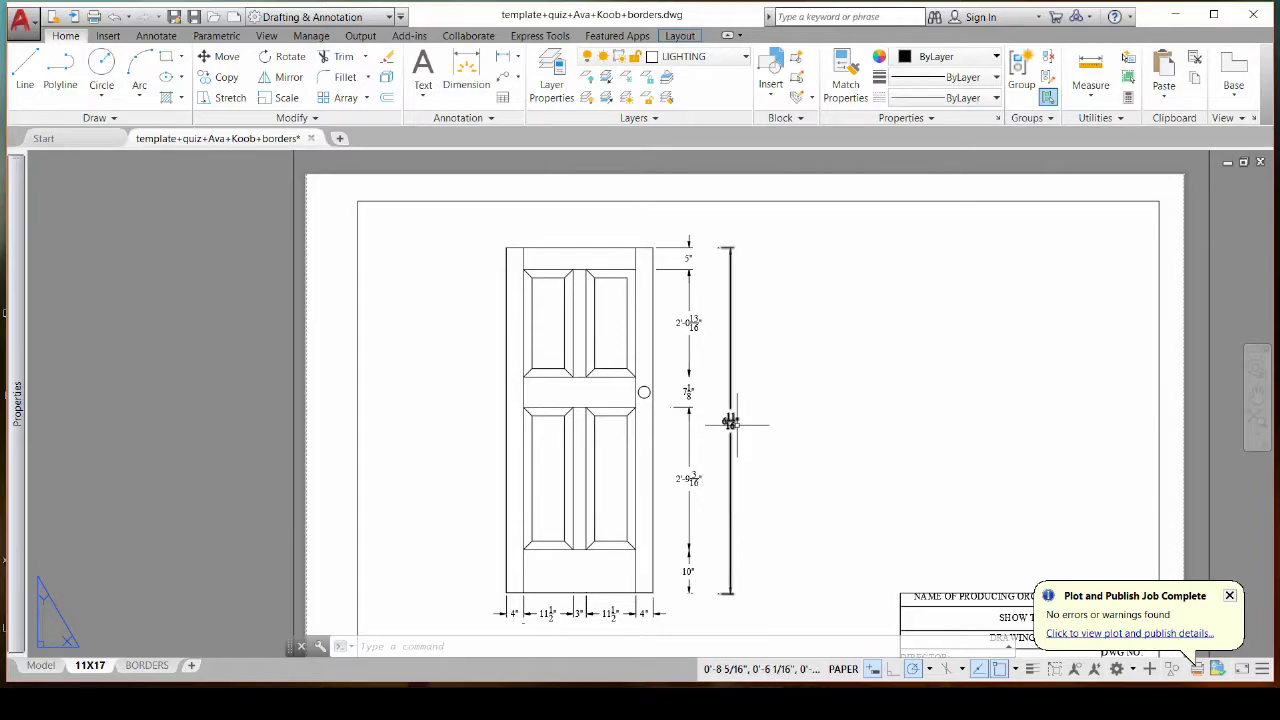
Select and inspect the overall door height dimension and the lower-right corner dimension
{"action": "left_click", "coordinate": [726, 592]}
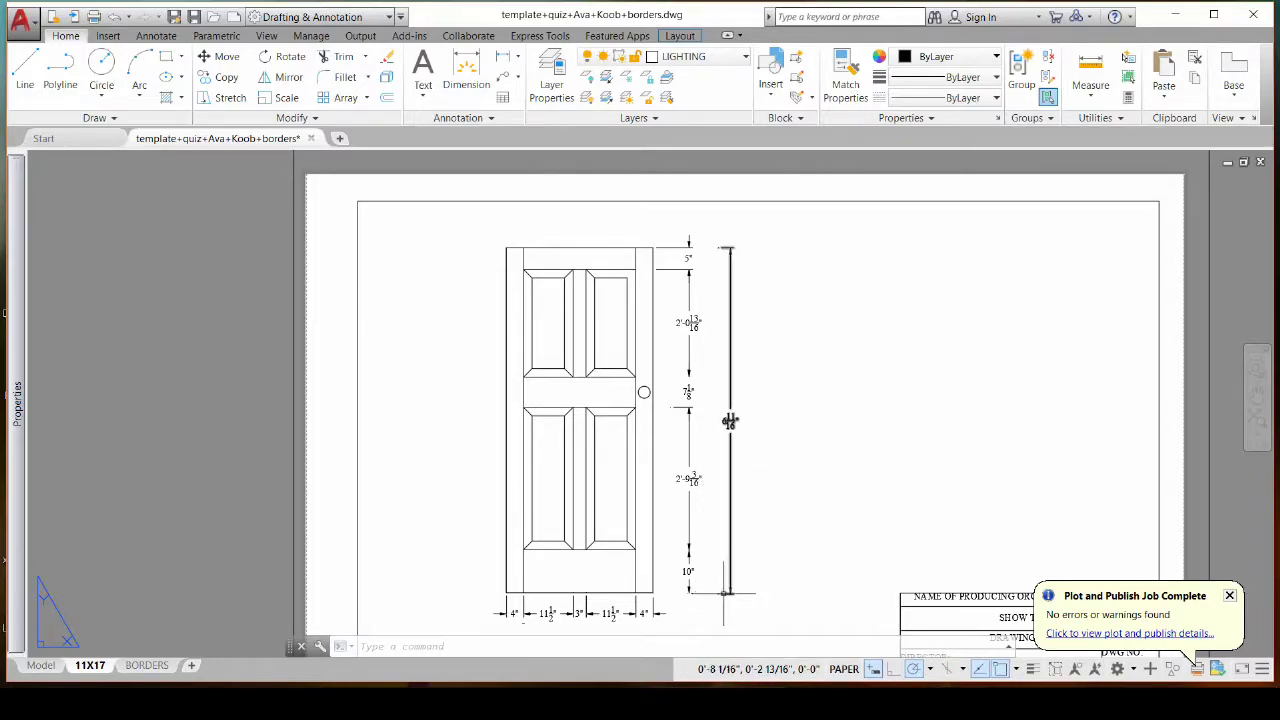
{"action": "key", "text": "Escape"}
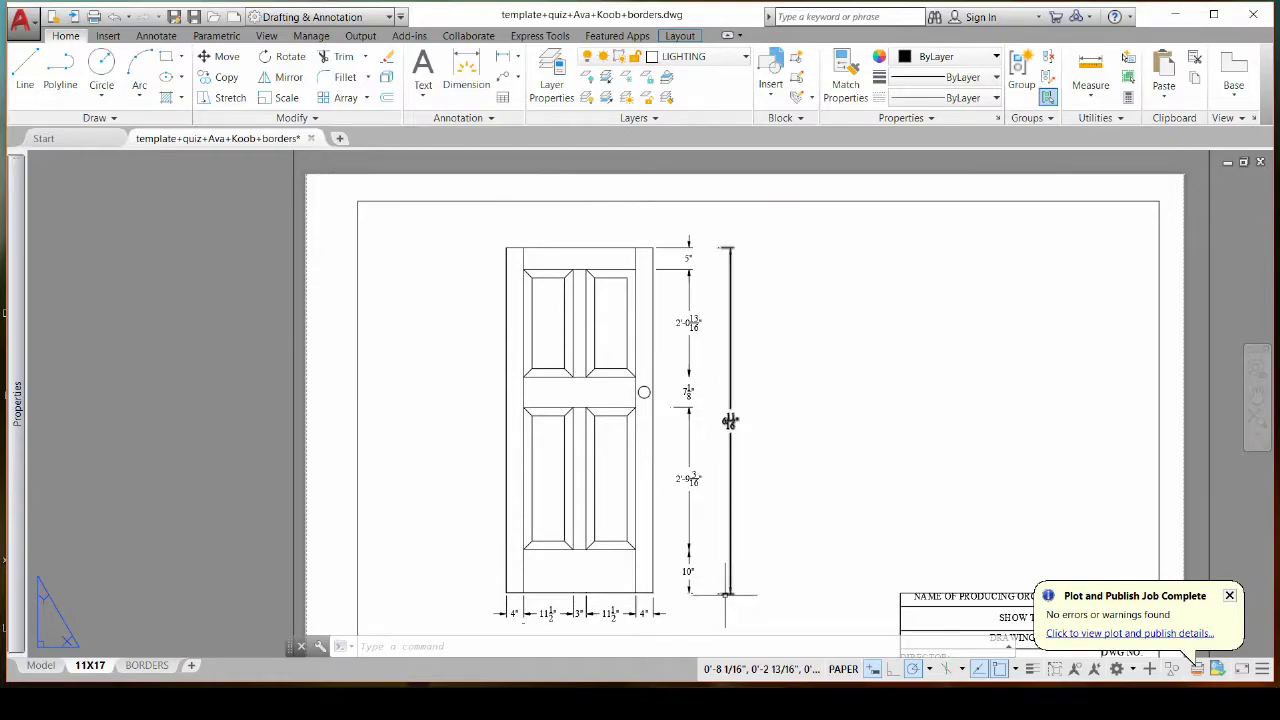
{"action": "left_click", "coordinate": [729, 505]}
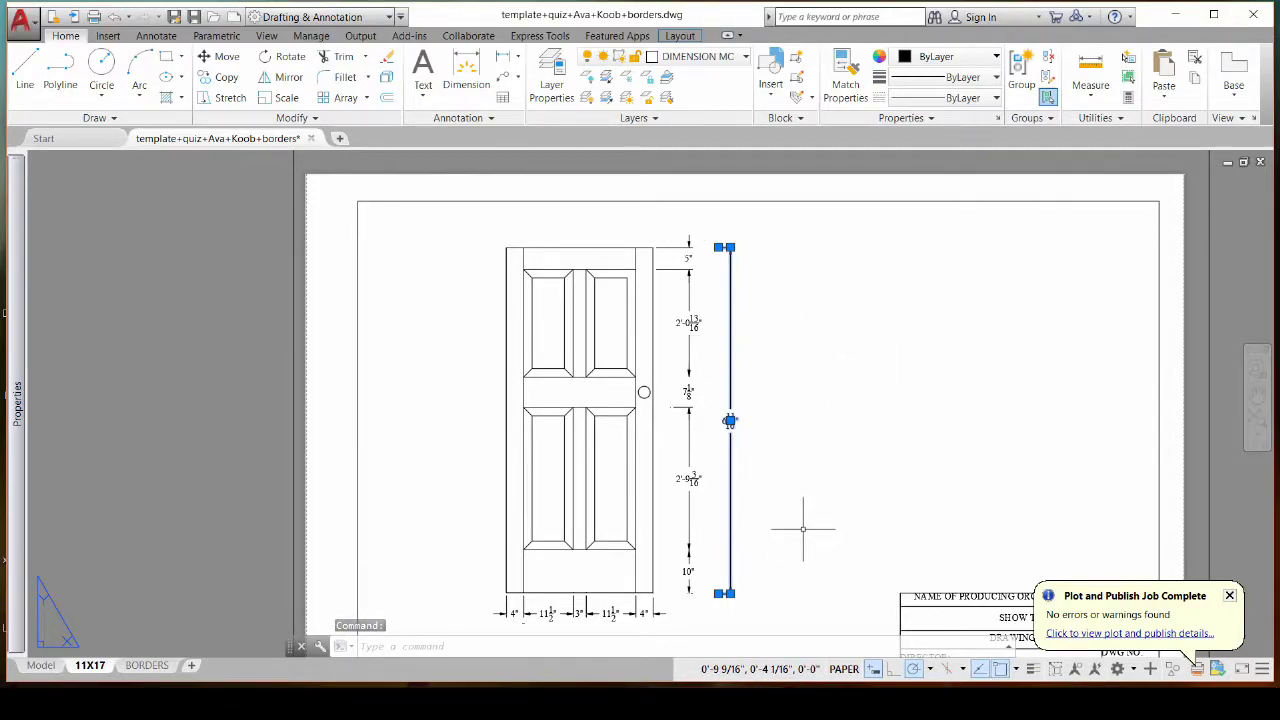
{"action": "key", "text": "Escape"}
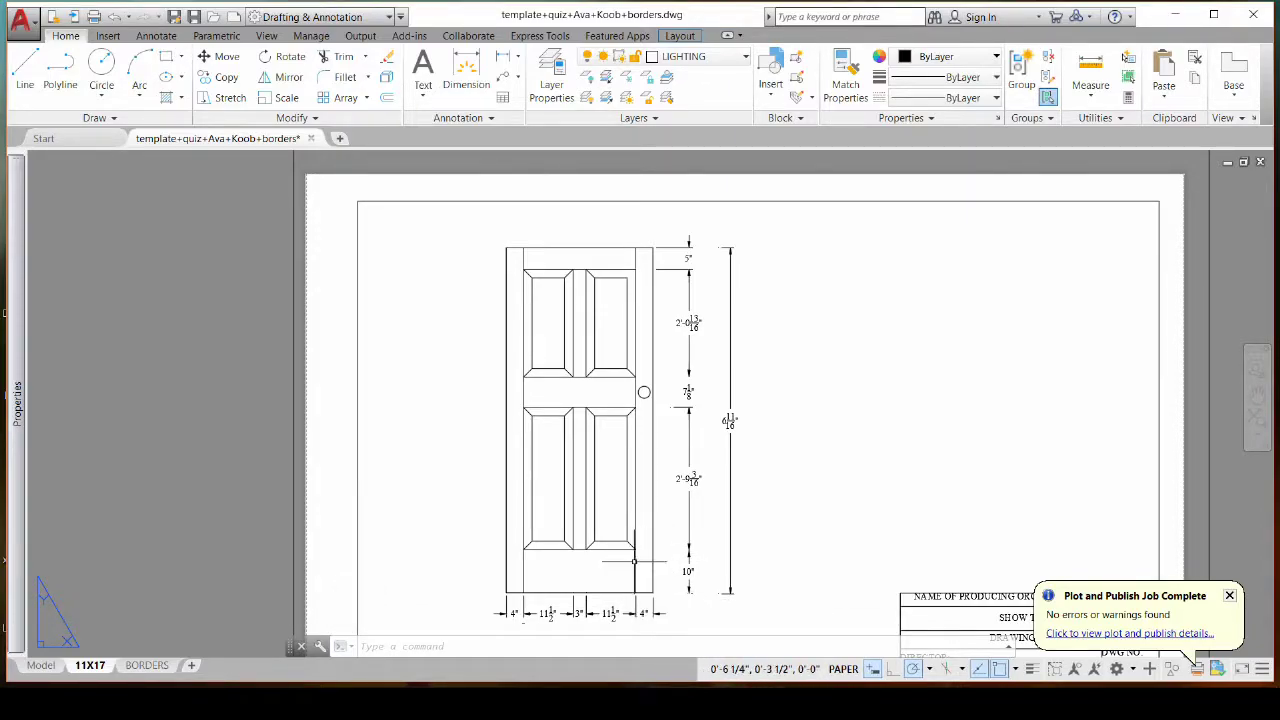
{"action": "scroll", "coordinate": [643, 603], "scroll_direction": "up", "scroll_amount": 5}
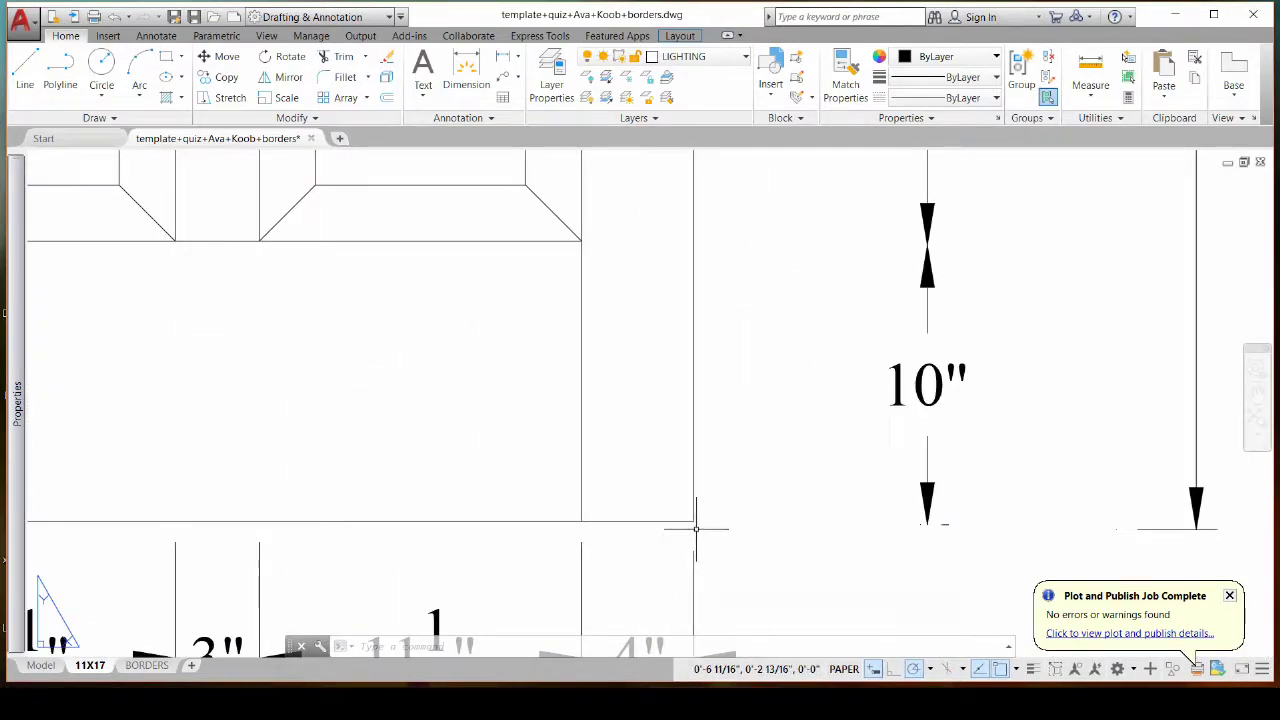
{"action": "scroll", "coordinate": [704, 531], "scroll_direction": "up", "scroll_amount": 3}
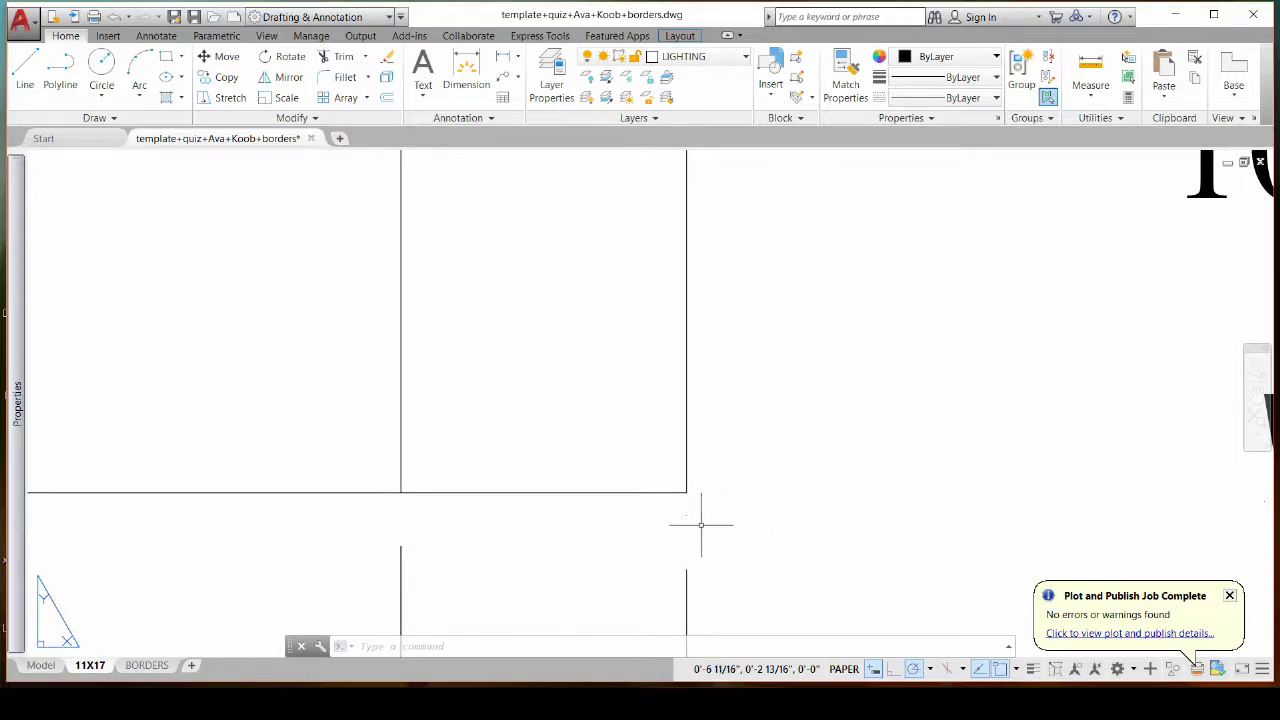
{"action": "scroll", "coordinate": [686, 524], "scroll_direction": "down", "scroll_amount": 2}
{"action": "left_click", "coordinate": [687, 566]}
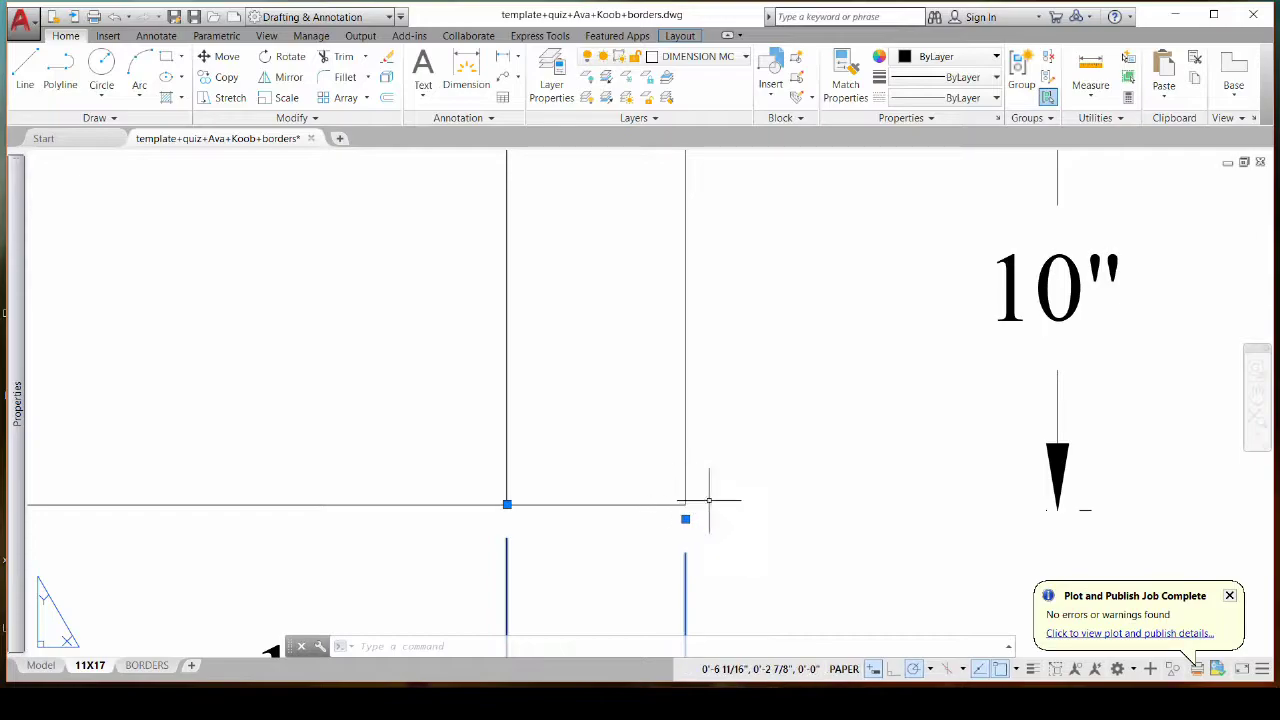
{"action": "key", "text": "Escape"}
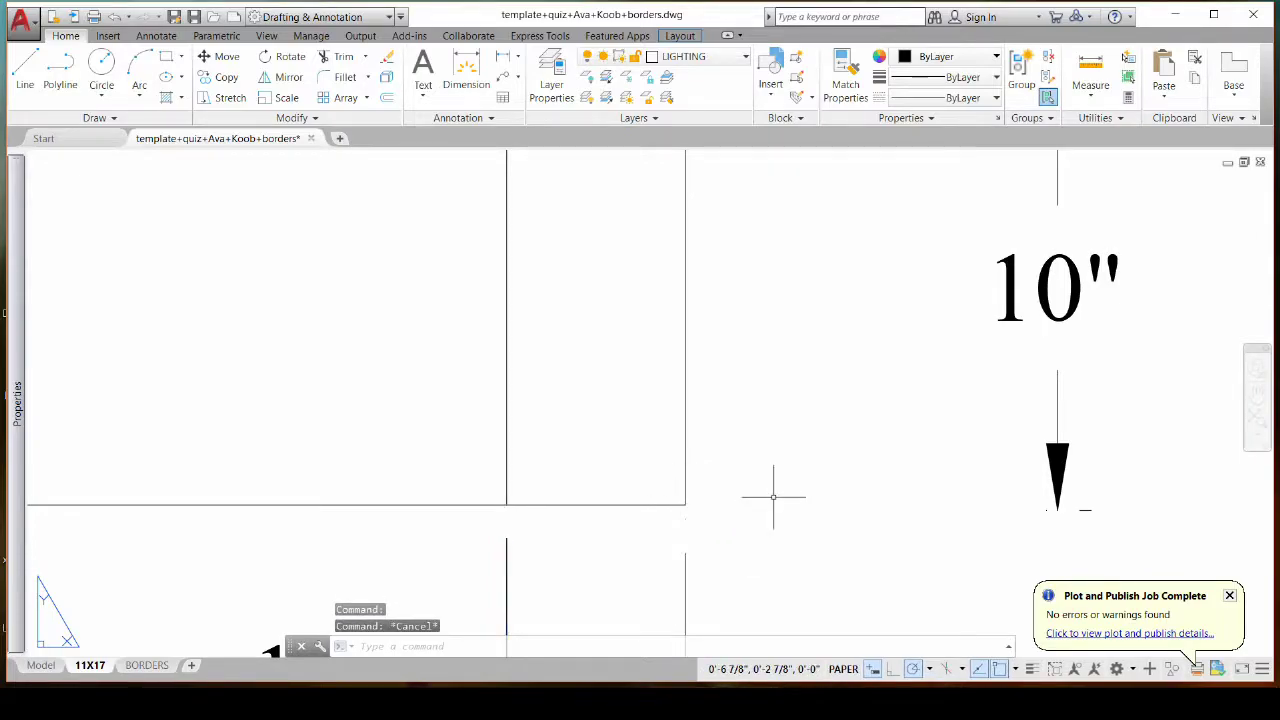
Add a 2'-9" vertical dimension from the lower panel corner to the upper panel corner
{"action": "scroll", "coordinate": [773, 497], "scroll_direction": "down", "scroll_amount": 5}
{"action": "middle_click_drag", "start_coordinate": [791, 466], "coordinate": [758, 494]}
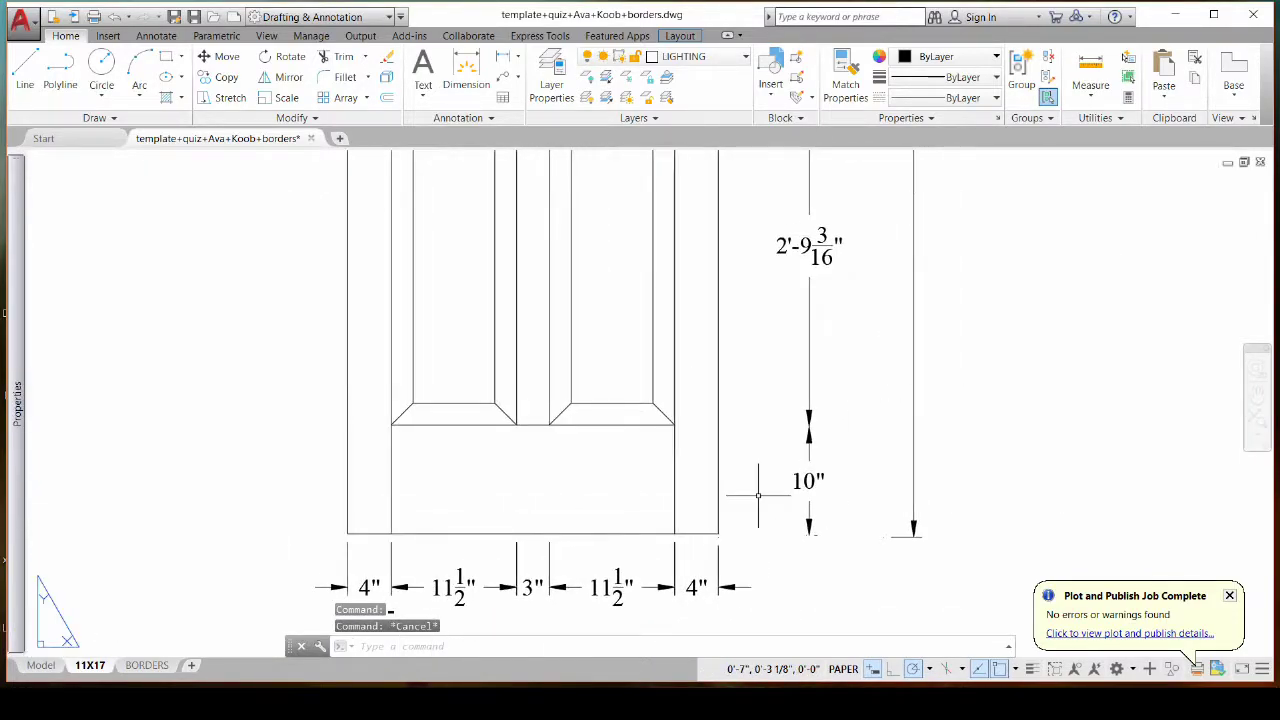
{"action": "scroll", "coordinate": [758, 494], "scroll_direction": "down", "scroll_amount": 2}
{"action": "scroll", "coordinate": [758, 493], "scroll_direction": "down", "scroll_amount": 2}
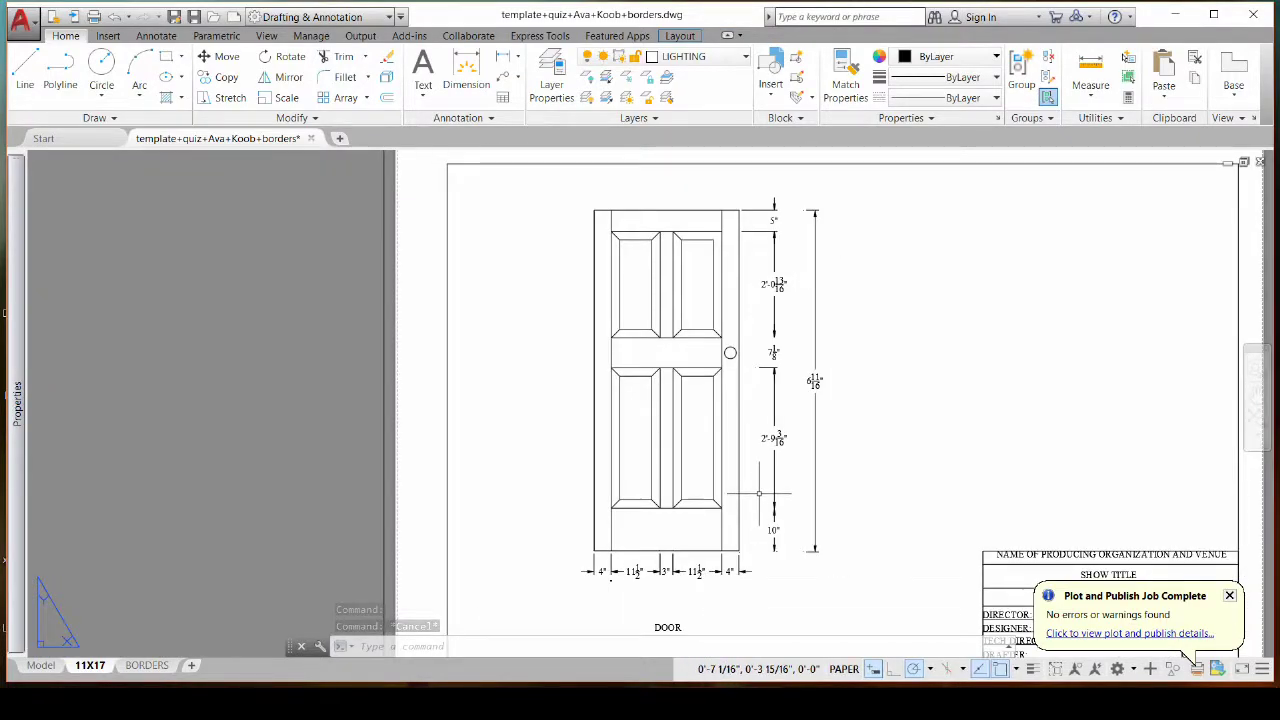
{"action": "scroll", "coordinate": [717, 496], "scroll_direction": "up", "scroll_amount": 2}
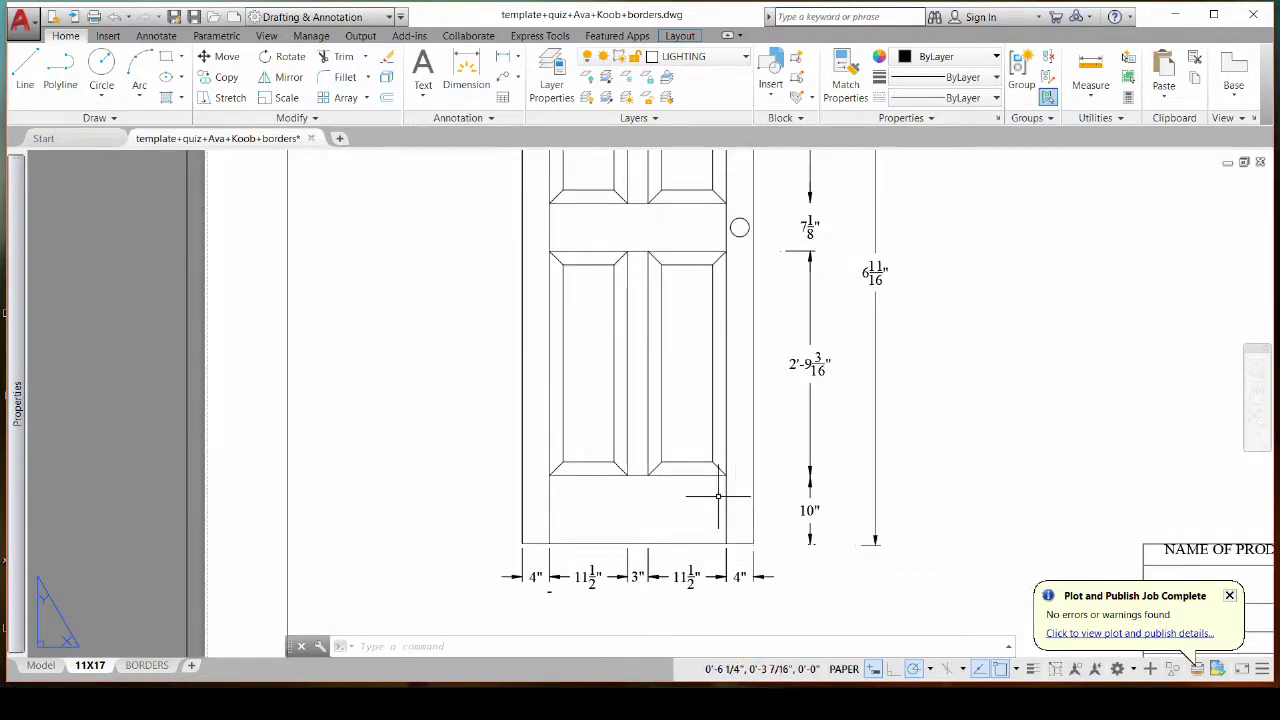
{"action": "left_click", "coordinate": [466, 72]}
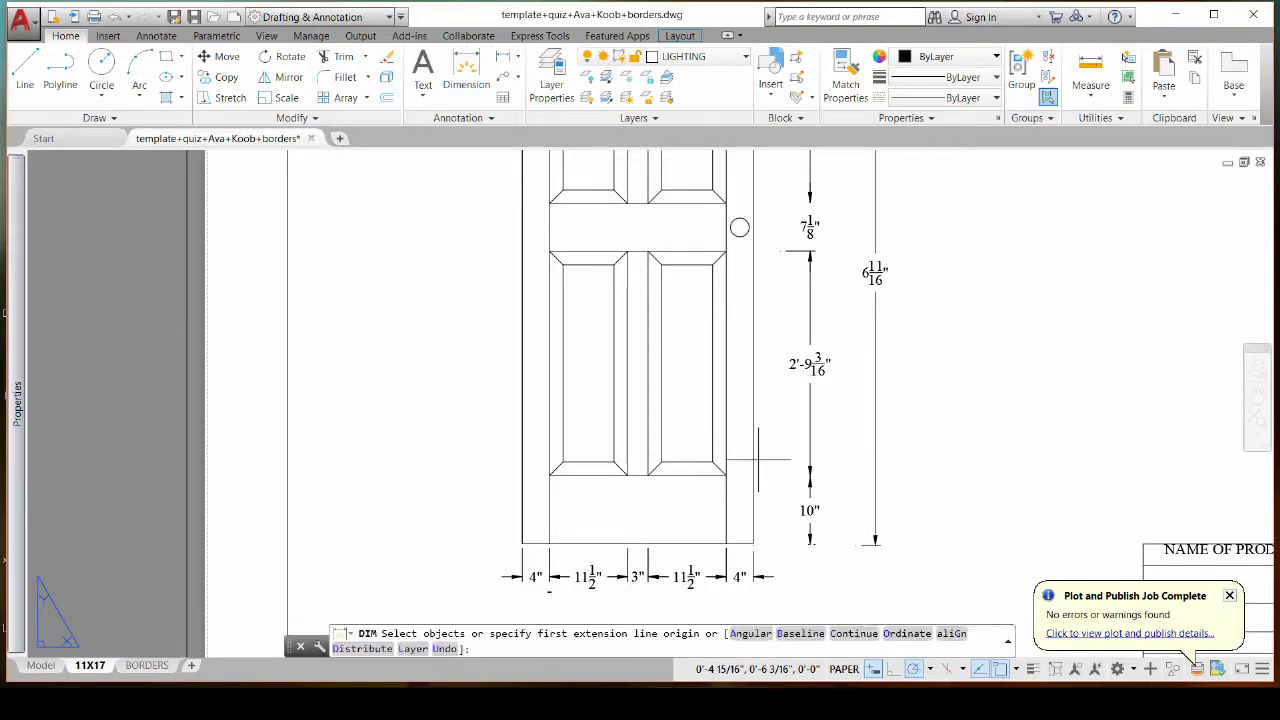
{"action": "left_click", "coordinate": [806, 486]}
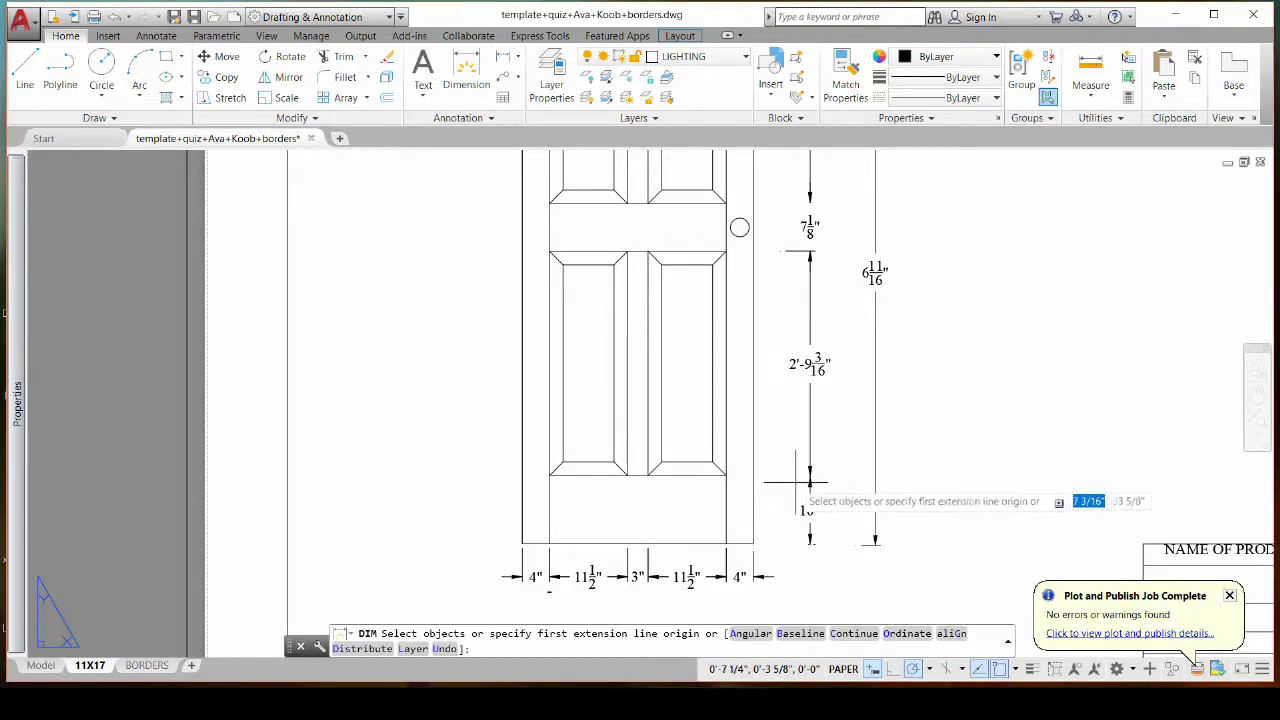
{"action": "left_click", "coordinate": [726, 475]}
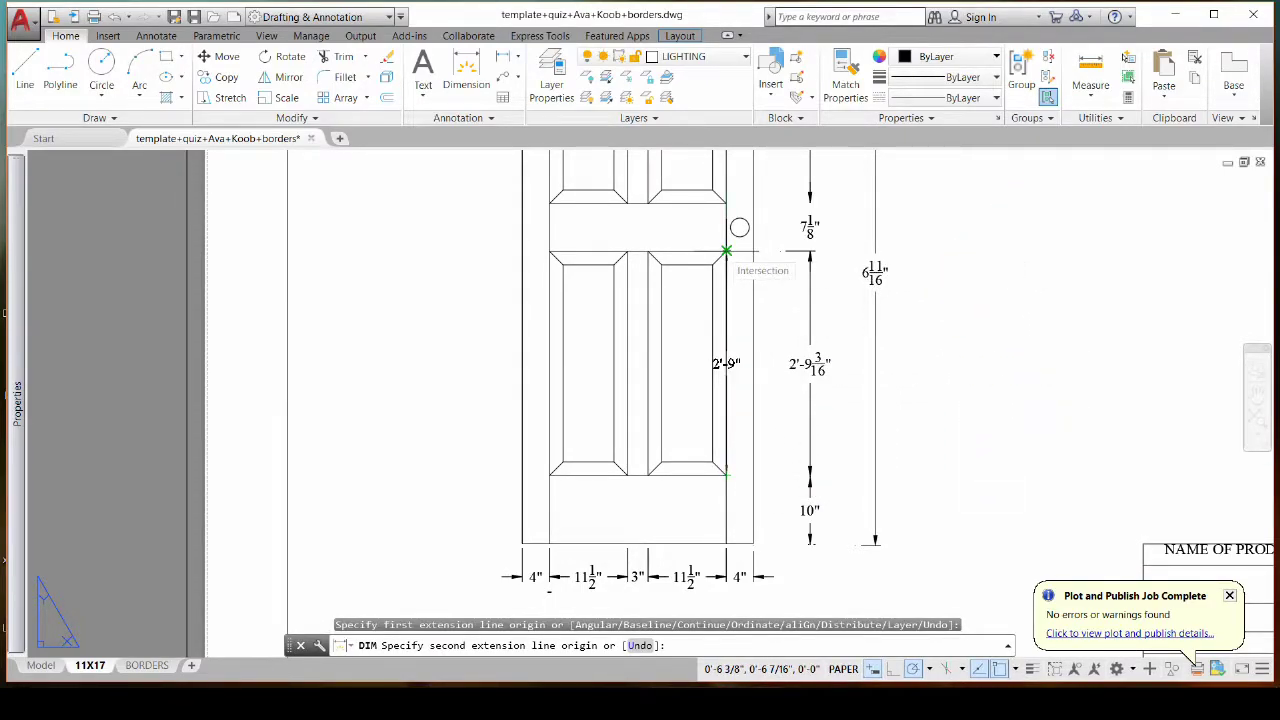
{"action": "left_click", "coordinate": [726, 251]}
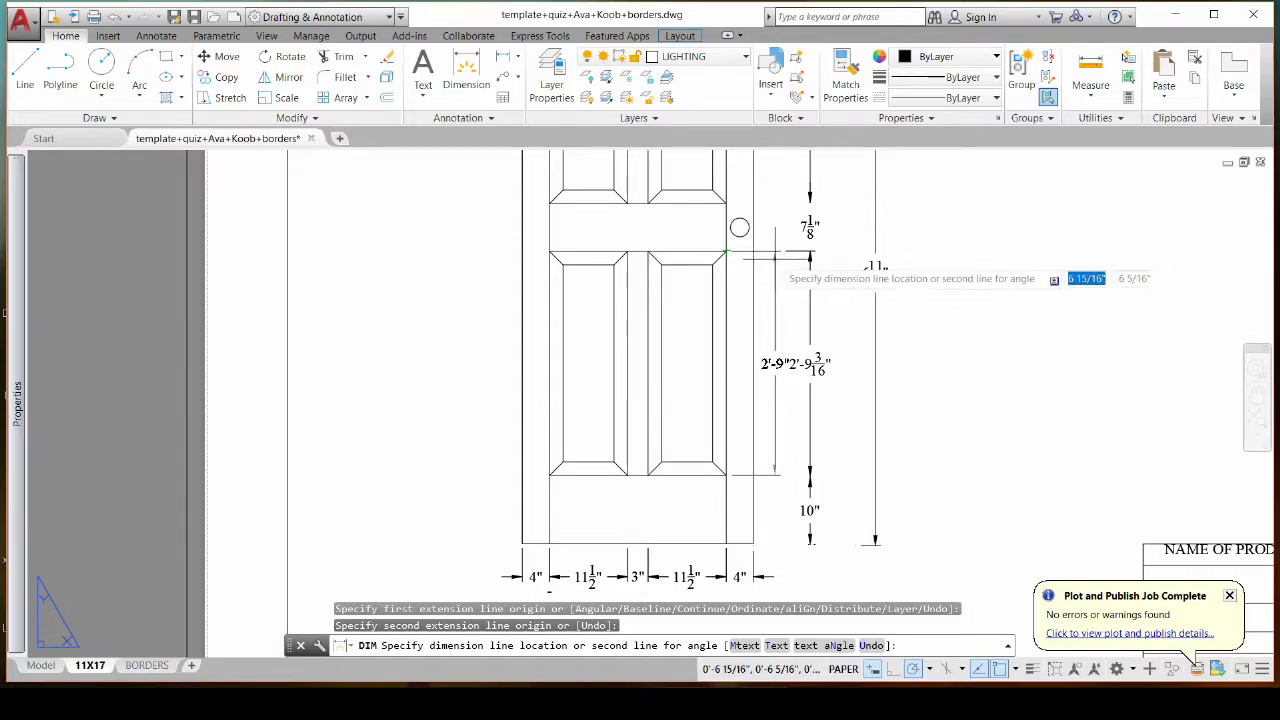
{"action": "left_click", "coordinate": [772, 259]}
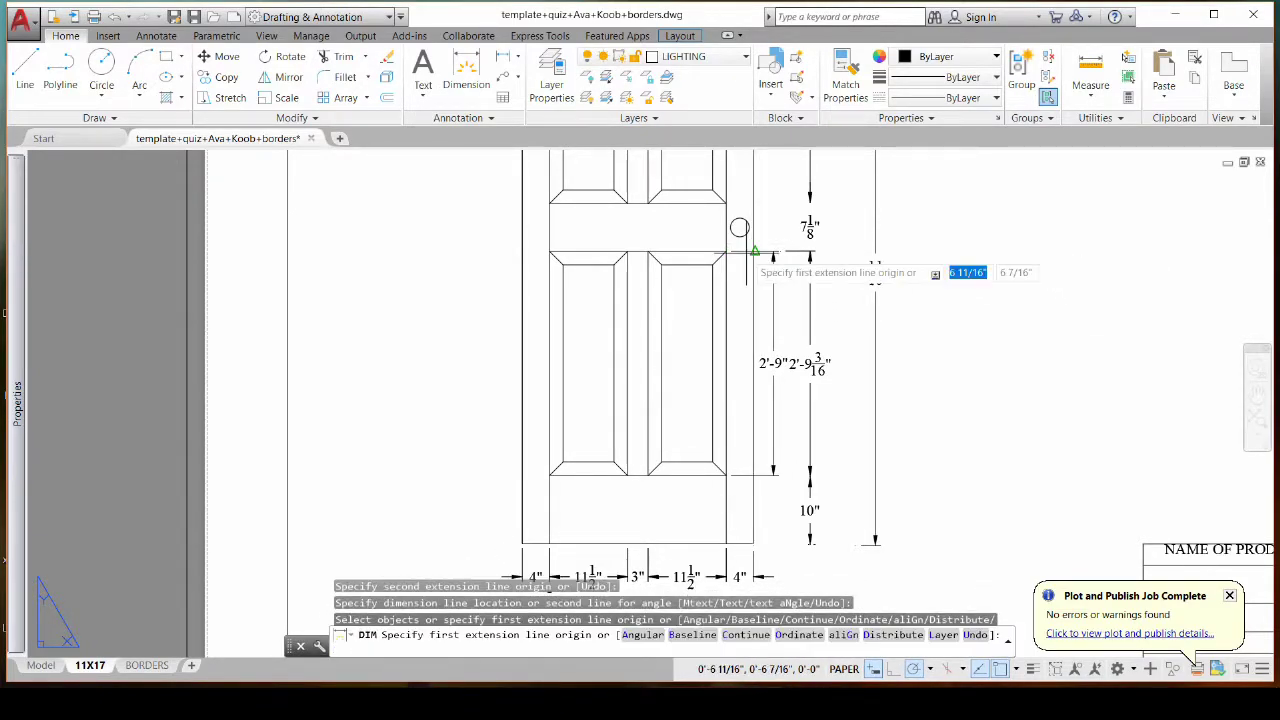
Select and delete the unwanted 2'-9" dimension
{"action": "scroll", "coordinate": [743, 246], "scroll_direction": "up", "scroll_amount": 5}
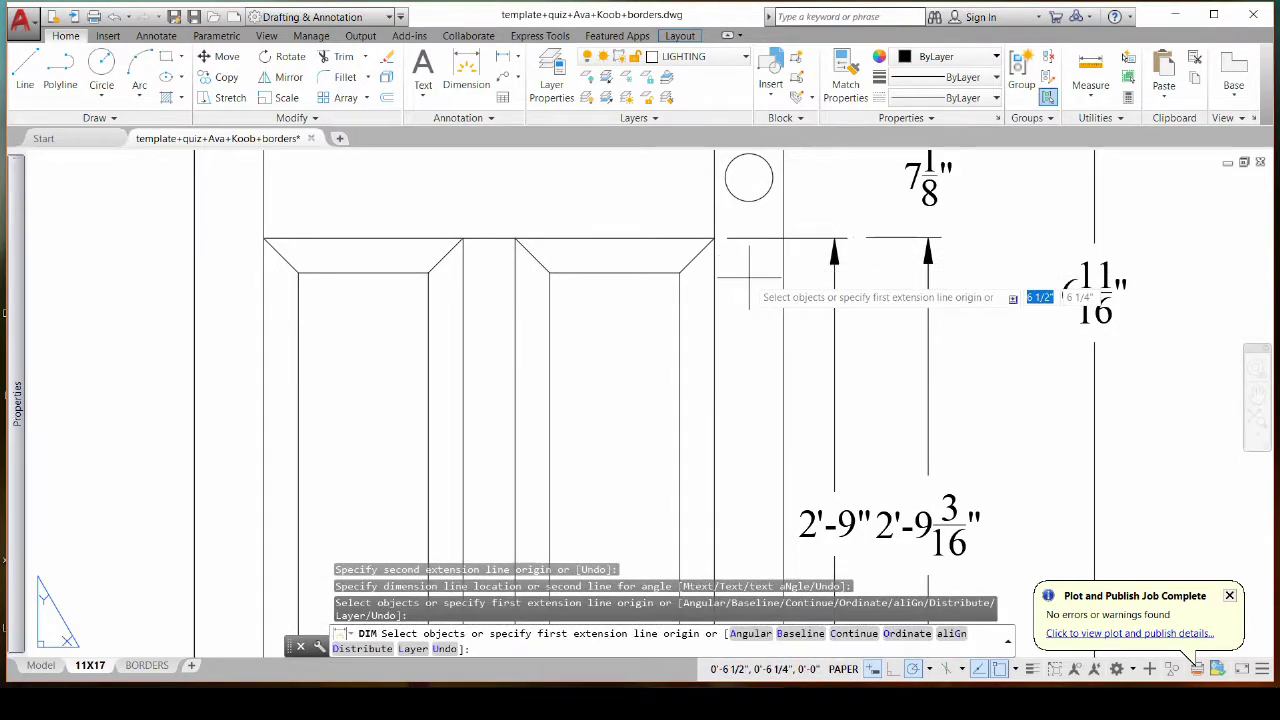
{"action": "scroll", "coordinate": [765, 398], "scroll_direction": "down", "scroll_amount": 4}
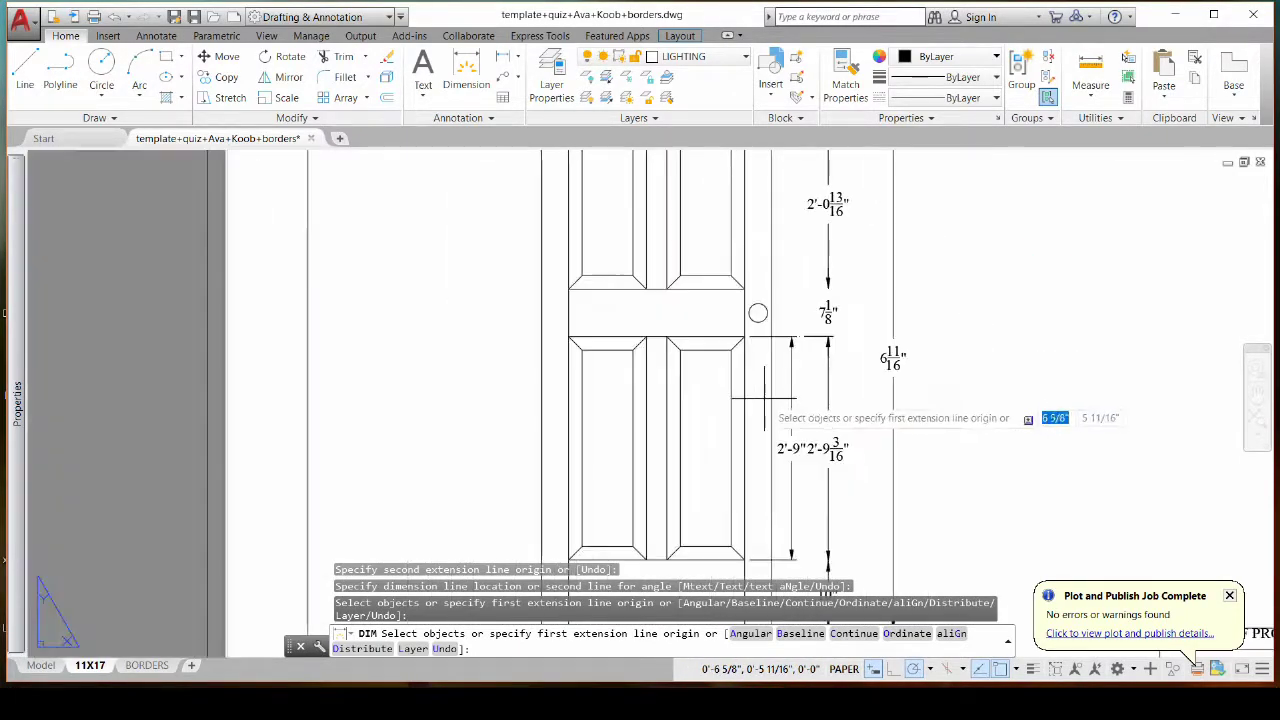
{"action": "key", "text": "Return"}
{"action": "key", "text": "Return"}
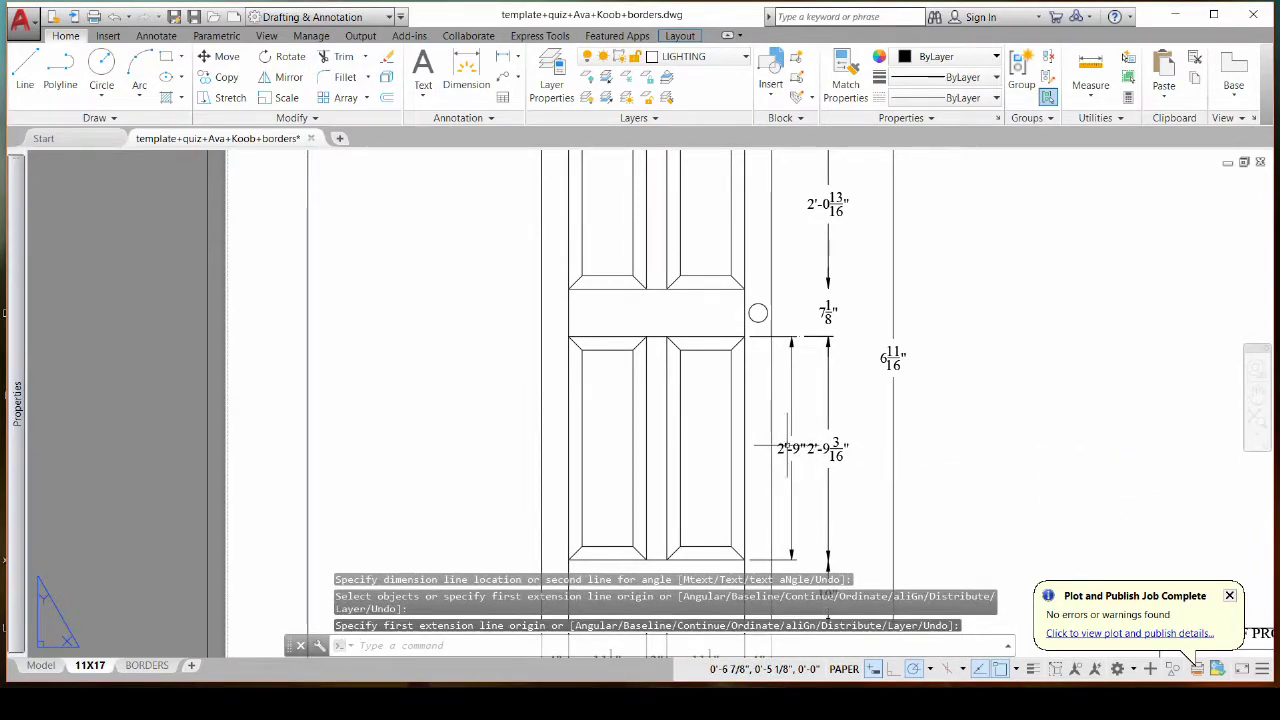
{"action": "left_click", "coordinate": [788, 449]}
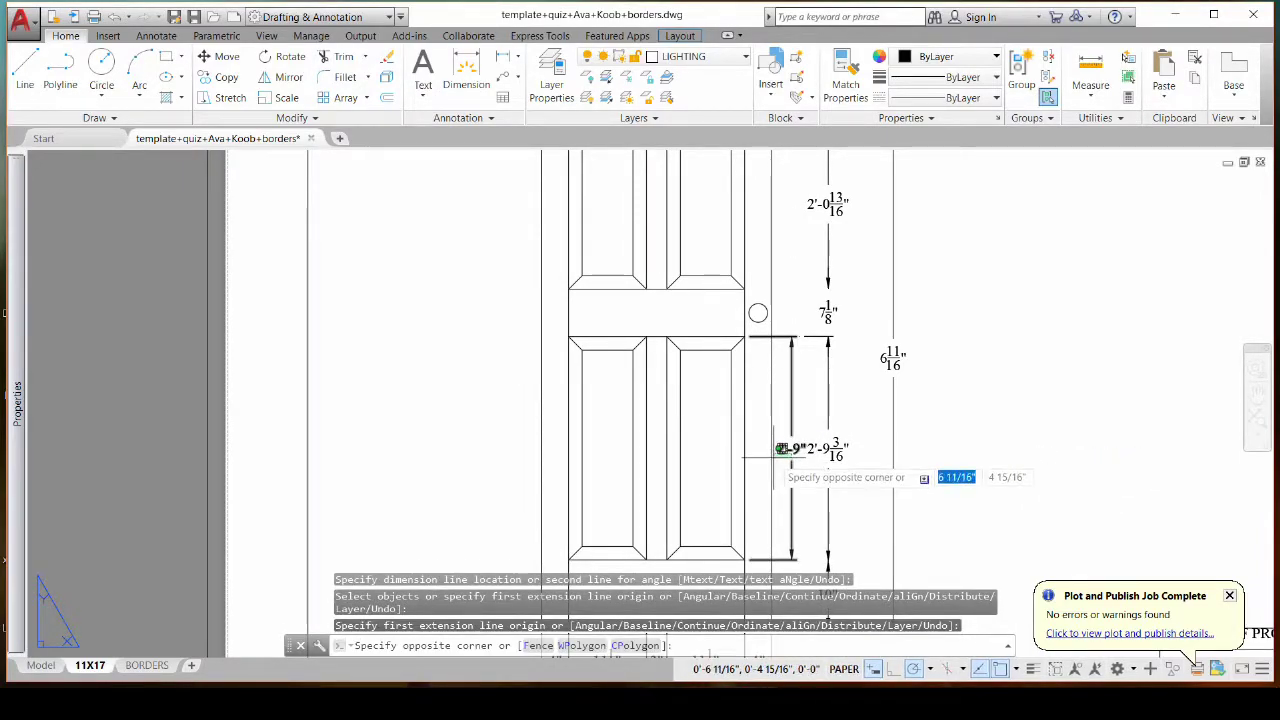
{"action": "key", "text": "Escape"}
{"action": "left_click", "coordinate": [790, 449]}
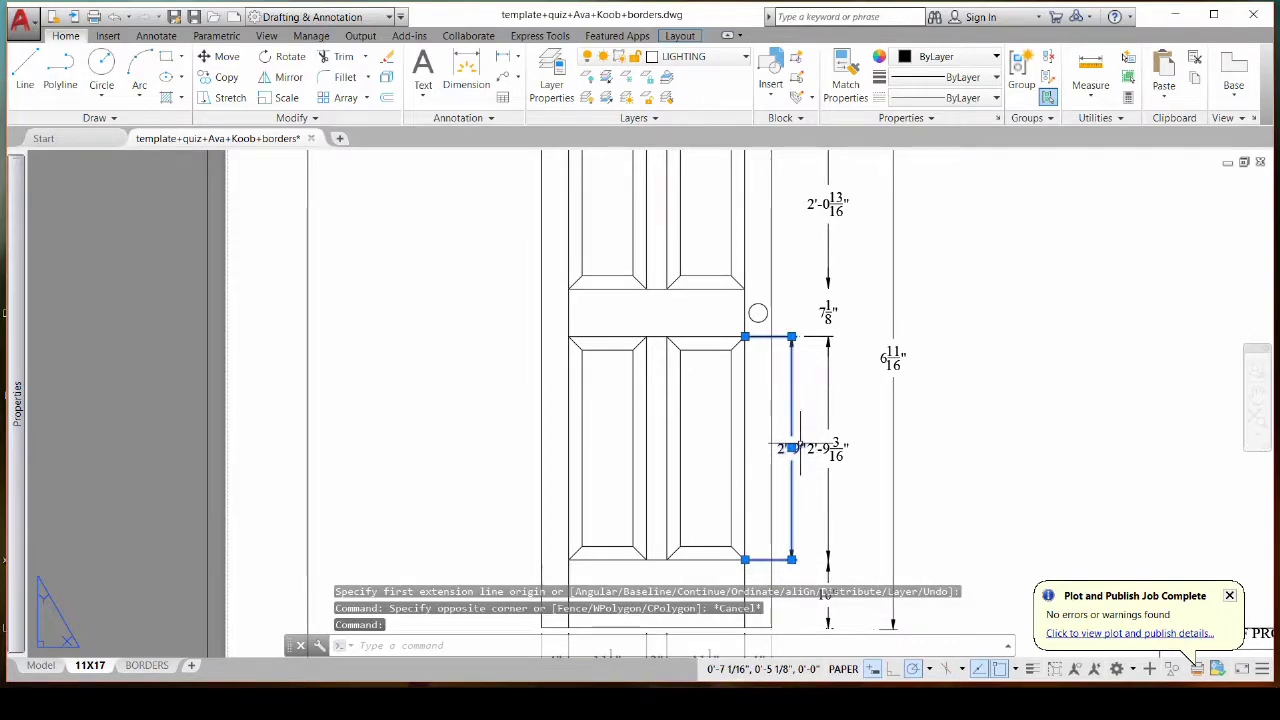
{"action": "key", "text": "Delete"}
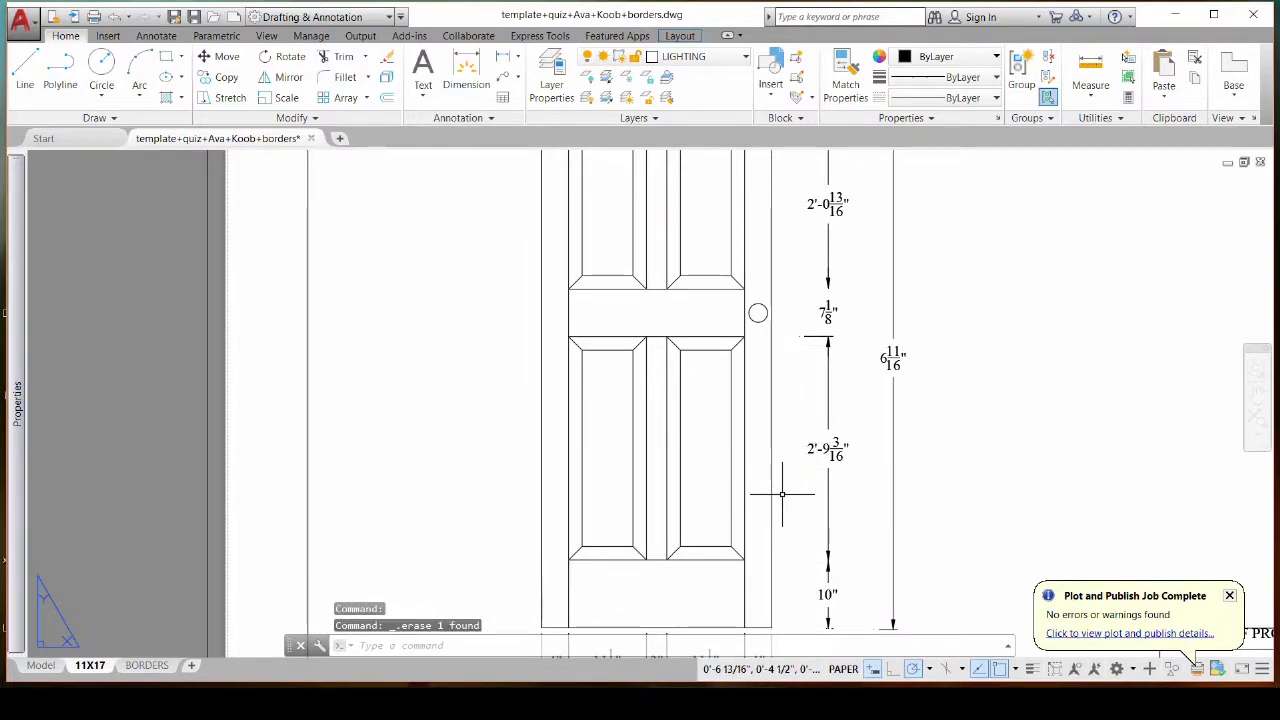
Start a new dimension, tracking its first point level with the door's bottom edge on the right
{"action": "left_click", "coordinate": [466, 72]}
{"action": "scroll", "coordinate": [742, 558], "scroll_direction": "up", "scroll_amount": 5}
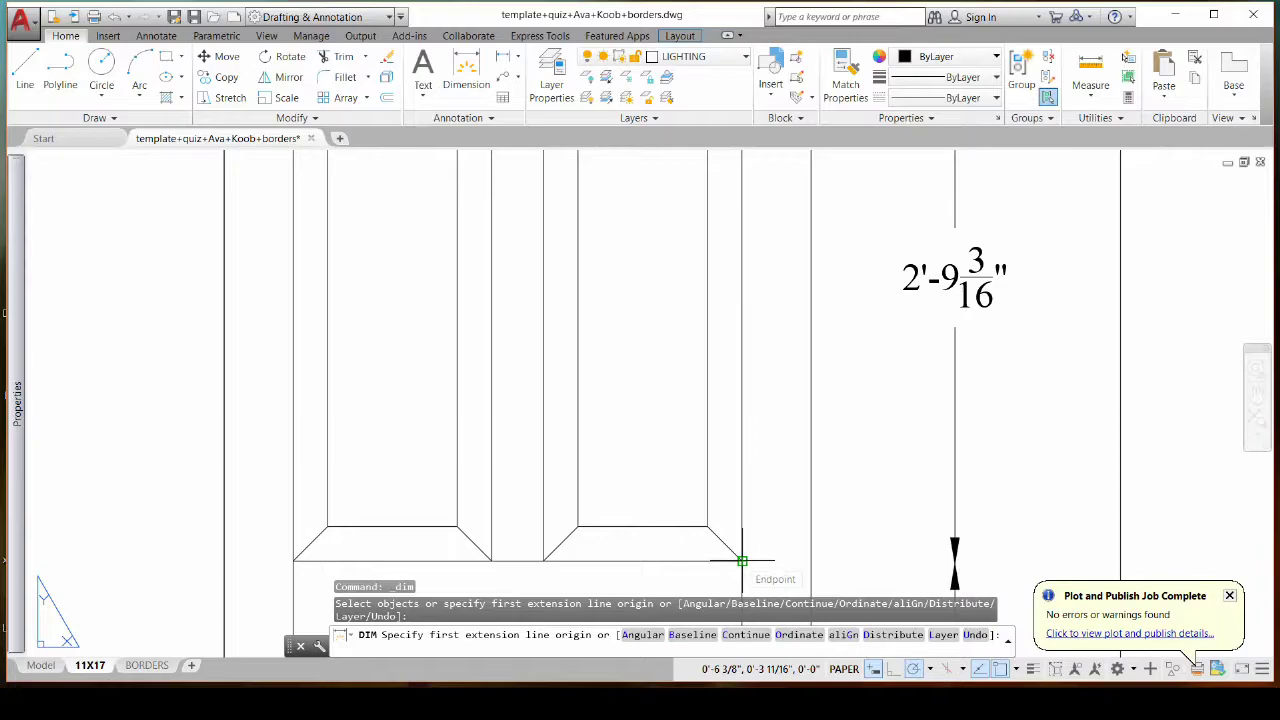
{"action": "scroll", "coordinate": [742, 561], "scroll_direction": "up", "scroll_amount": 4}
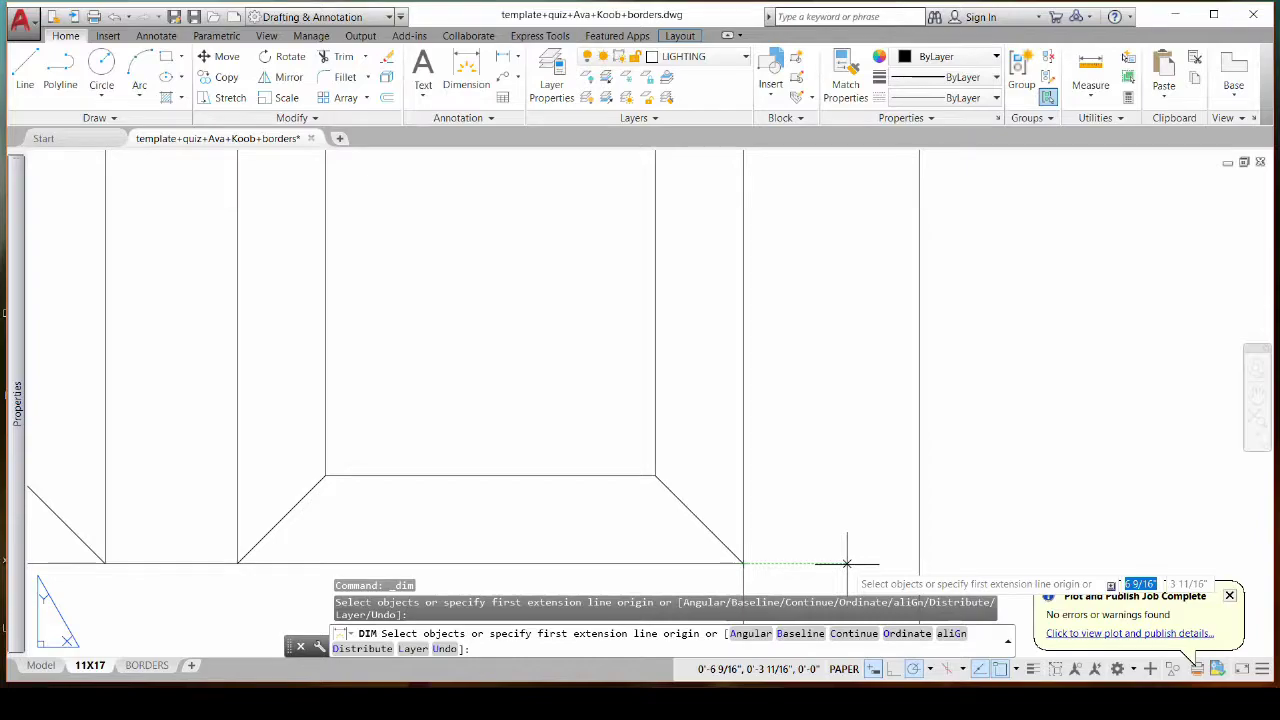
{"action": "key", "text": "Return"}
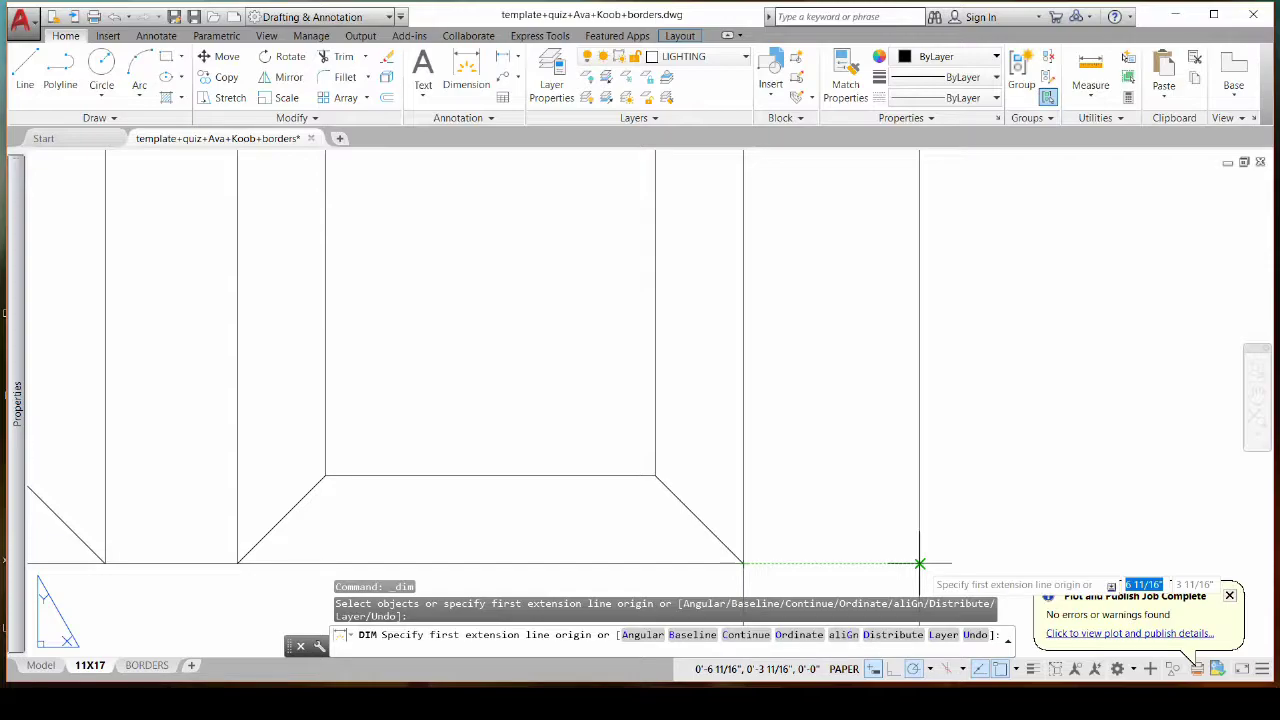
{"action": "left_click", "coordinate": [919, 563]}
Pick the right vertical line at the panel's upper corner as the second point, previewing 2'-9"
{"action": "scroll", "coordinate": [919, 563], "scroll_direction": "down", "scroll_amount": 2}
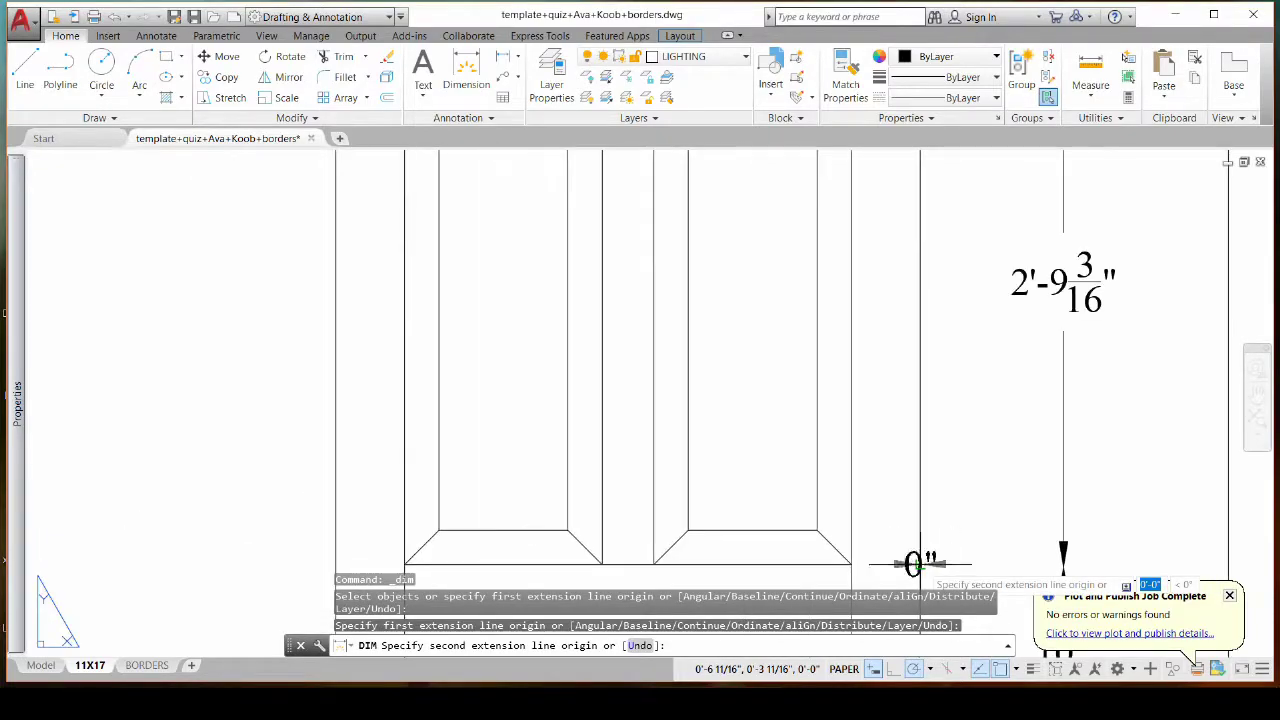
{"action": "scroll", "coordinate": [997, 497], "scroll_direction": "down", "scroll_amount": 5}
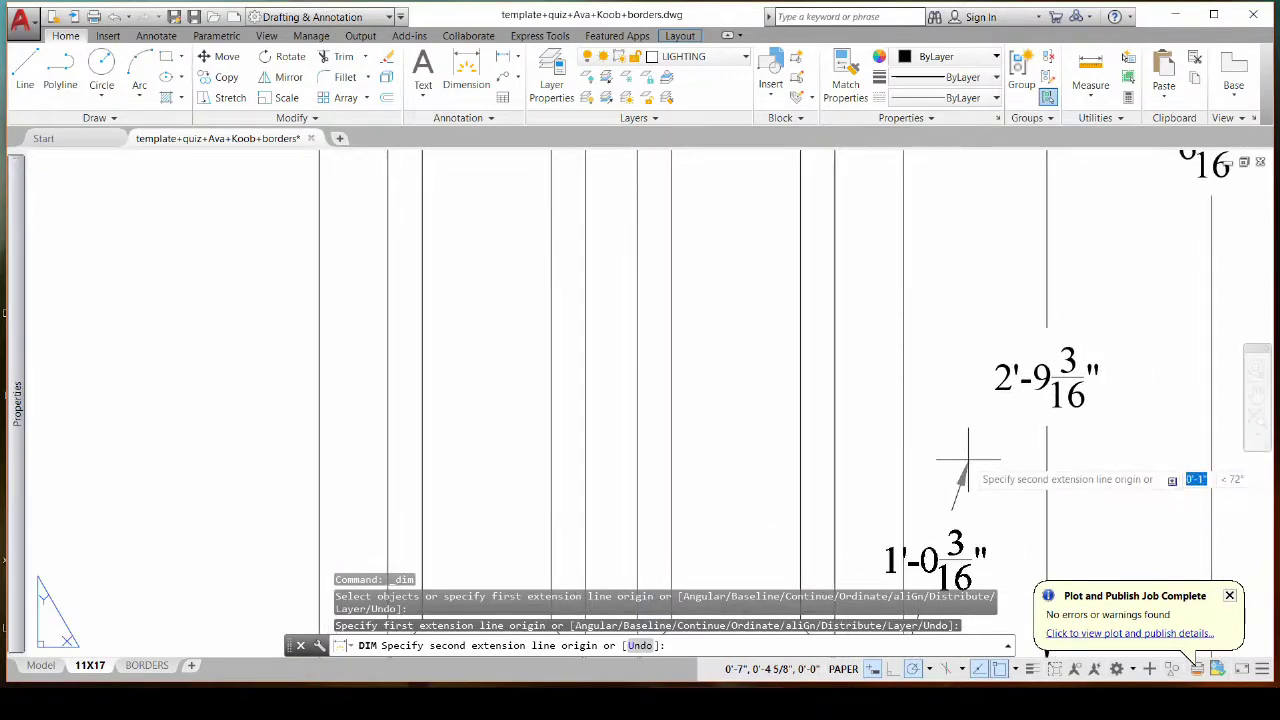
{"action": "scroll", "coordinate": [935, 410], "scroll_direction": "up", "scroll_amount": 6}
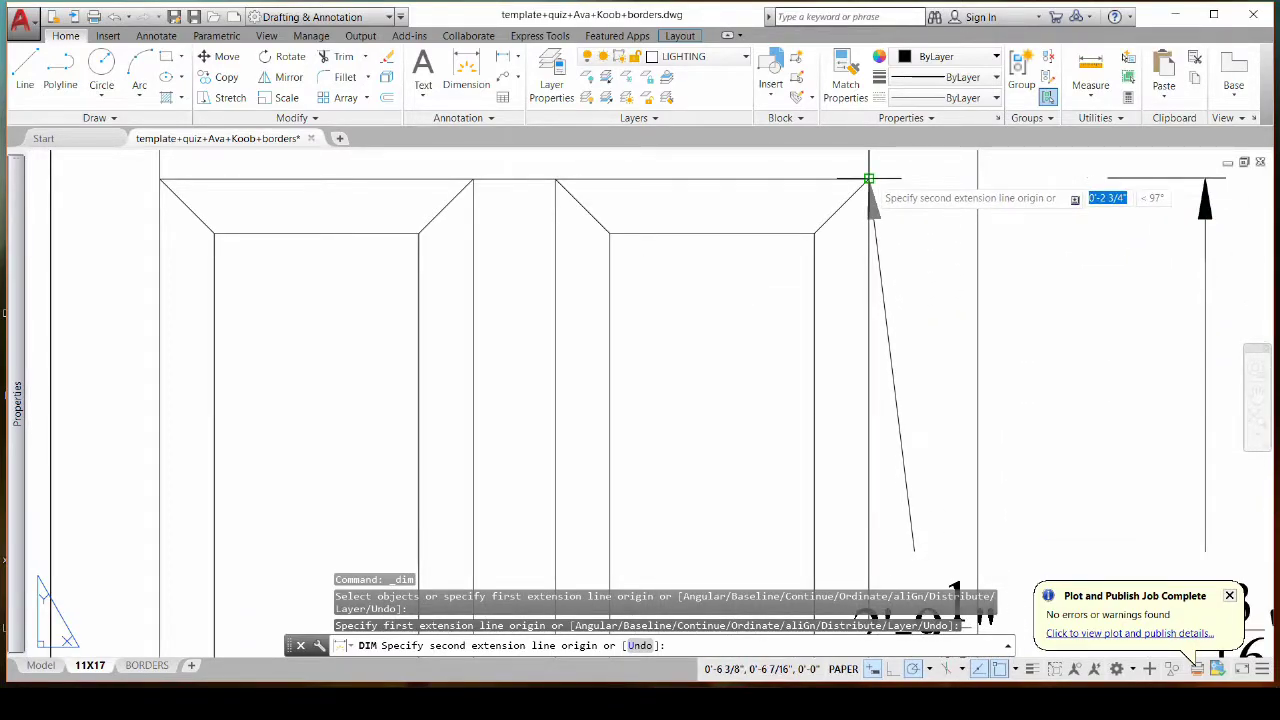
{"action": "scroll", "coordinate": [880, 190], "scroll_direction": "down", "scroll_amount": 2}
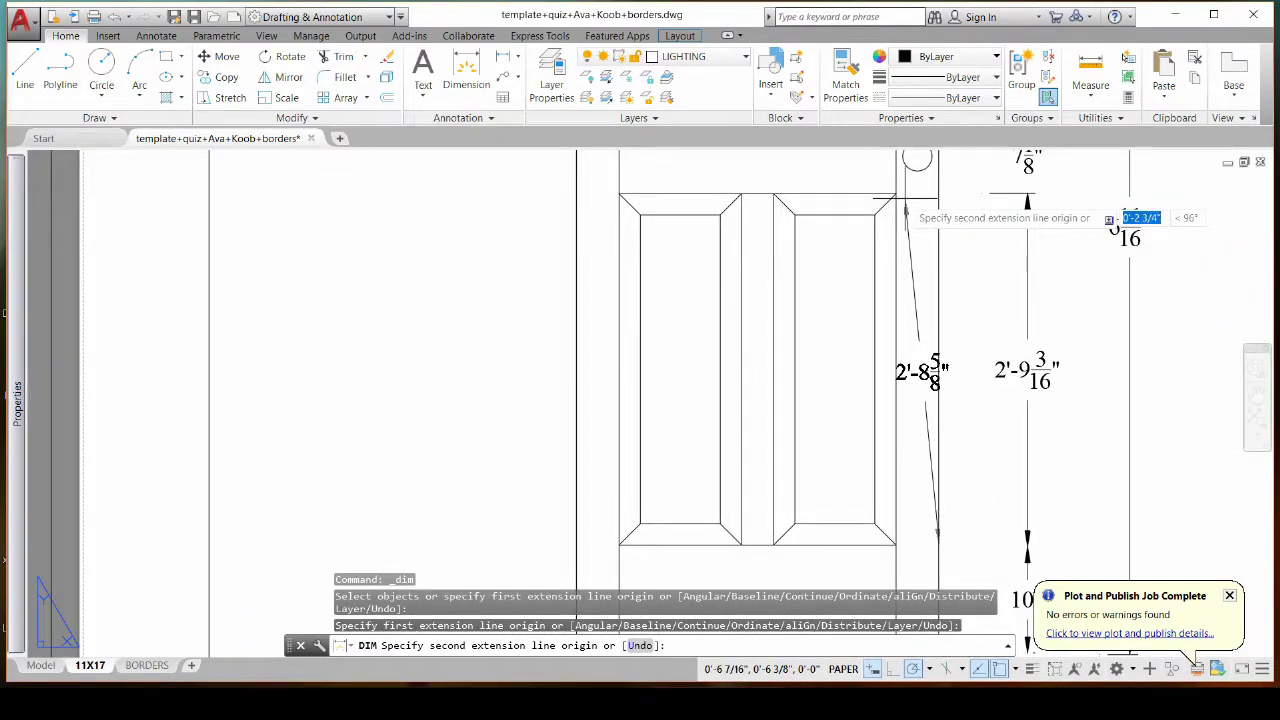
{"action": "scroll", "coordinate": [900, 195], "scroll_direction": "up", "scroll_amount": 3}
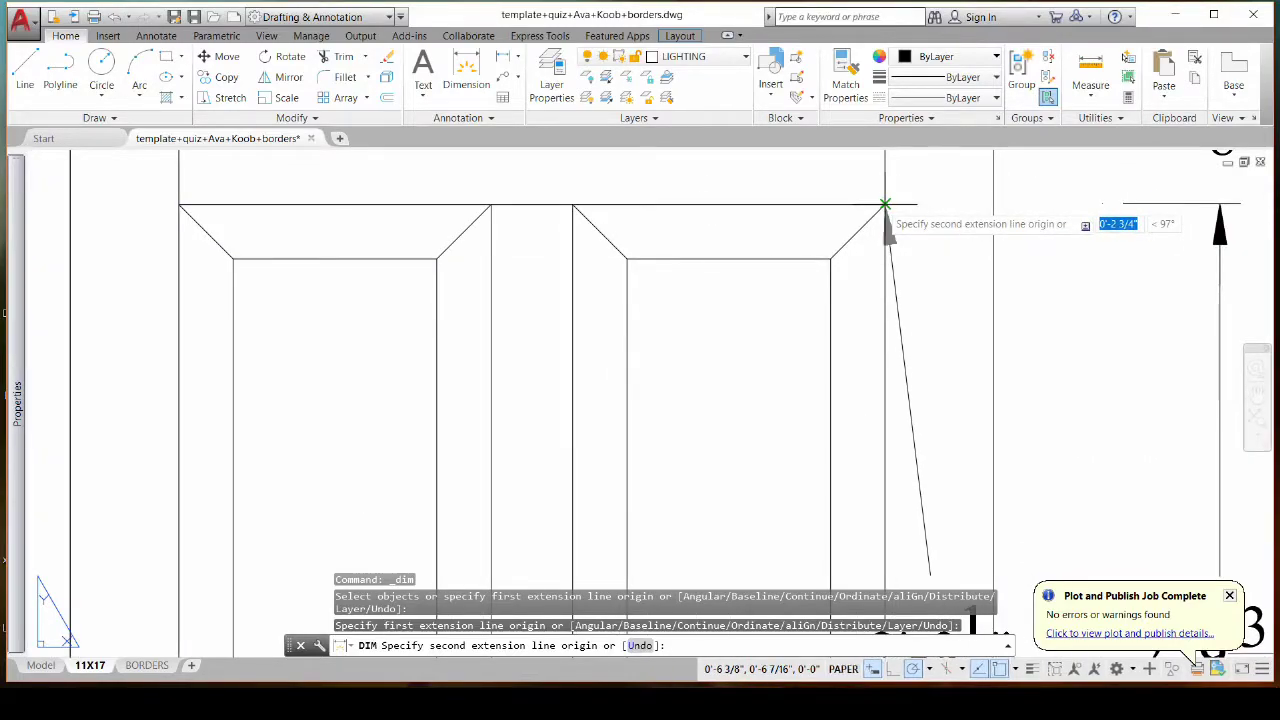
{"action": "scroll", "coordinate": [885, 205], "scroll_direction": "up", "scroll_amount": 2}
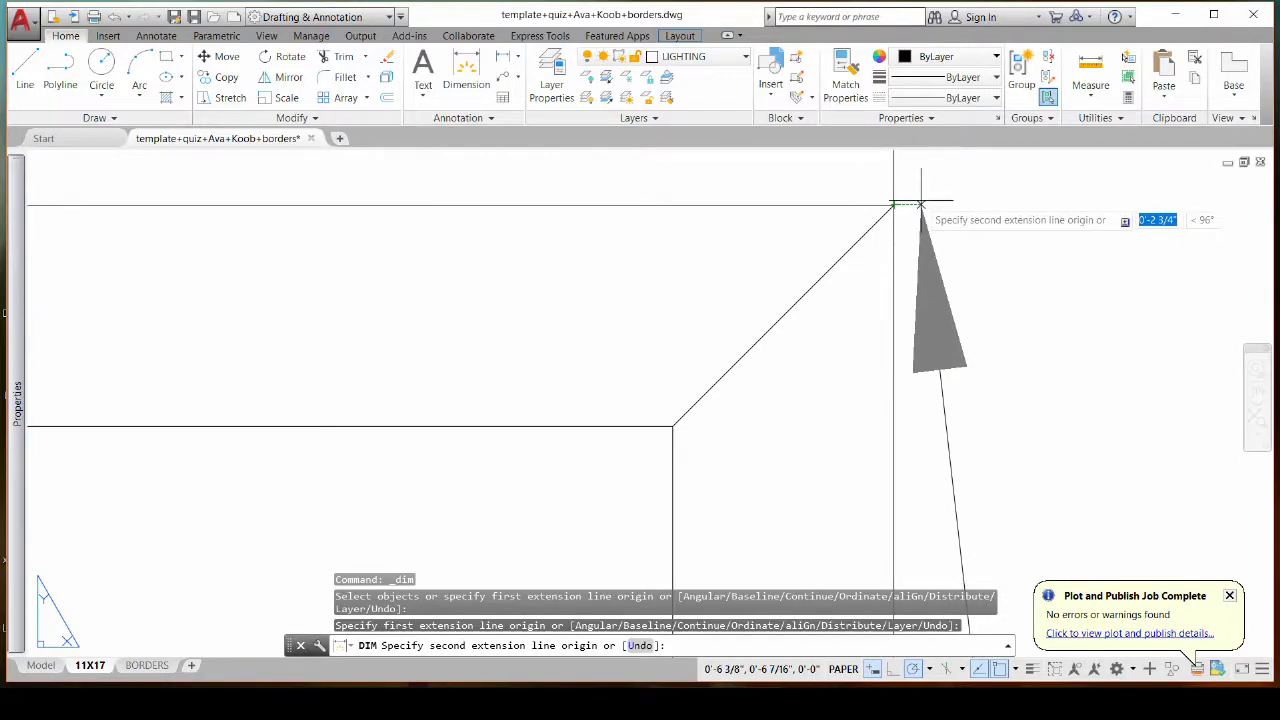
{"action": "scroll", "coordinate": [920, 204], "scroll_direction": "down", "scroll_amount": 1}
{"action": "scroll", "coordinate": [921, 202], "scroll_direction": "down", "scroll_amount": 1}
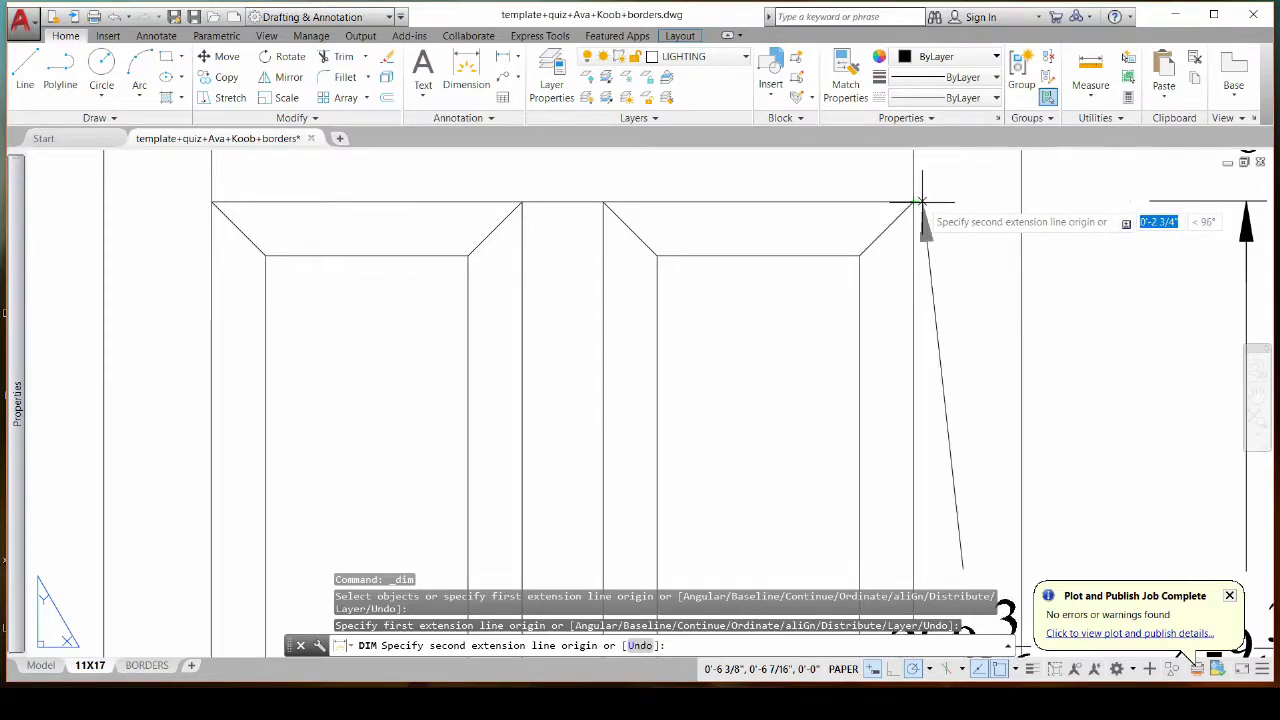
{"action": "scroll", "coordinate": [913, 202], "scroll_direction": "up", "scroll_amount": 1}
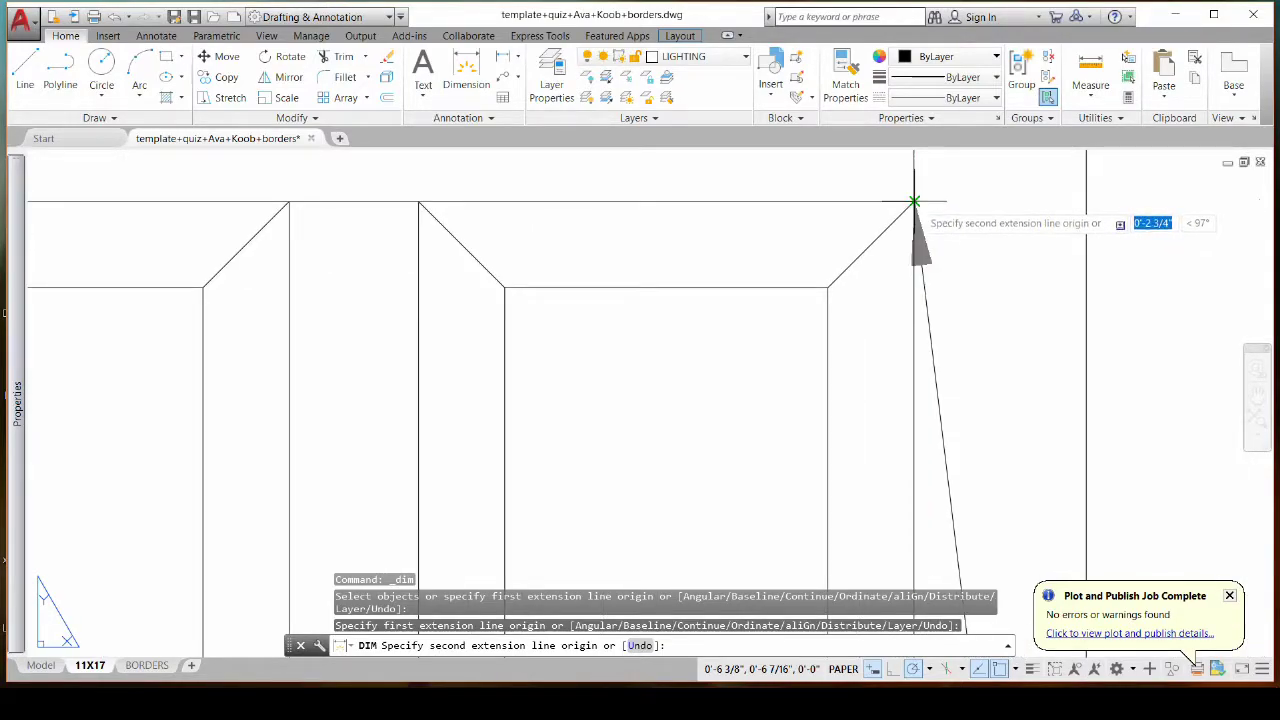
{"action": "scroll", "coordinate": [913, 202], "scroll_direction": "up", "scroll_amount": 1}
{"action": "scroll", "coordinate": [911, 198], "scroll_direction": "up", "scroll_amount": 1}
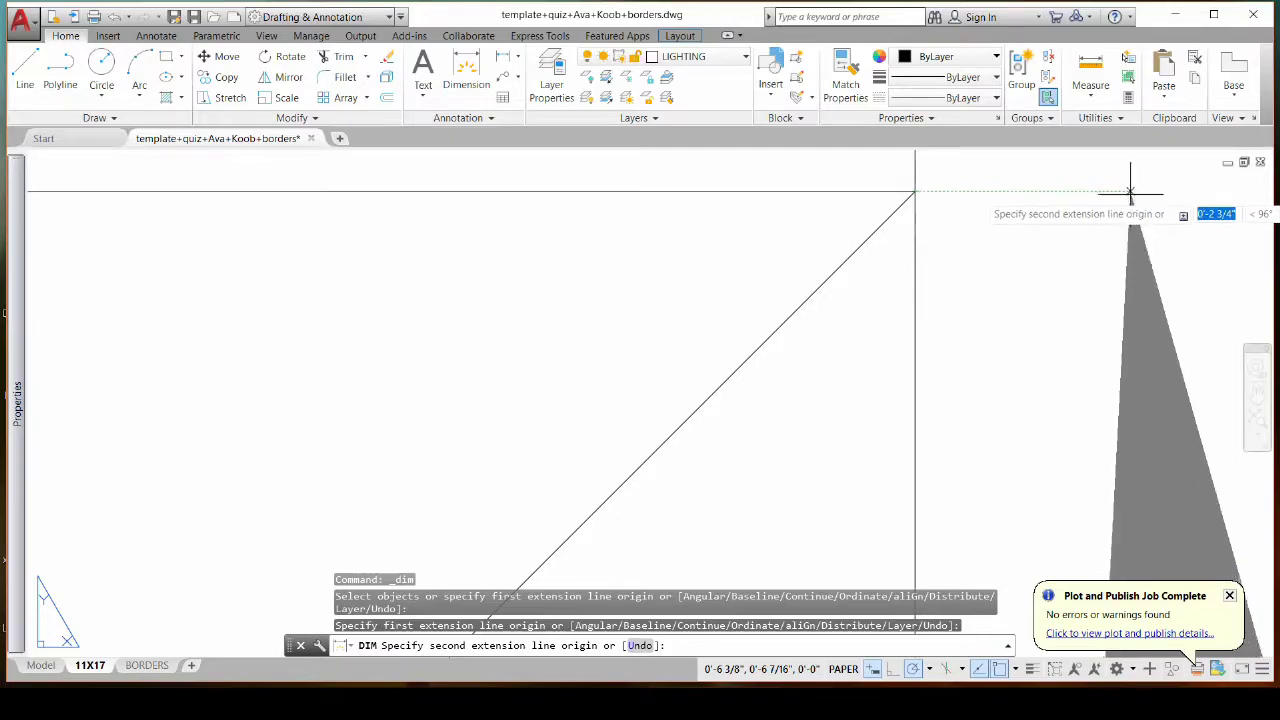
{"action": "middle_click_drag", "start_coordinate": [1156, 194], "coordinate": [1154, 194]}
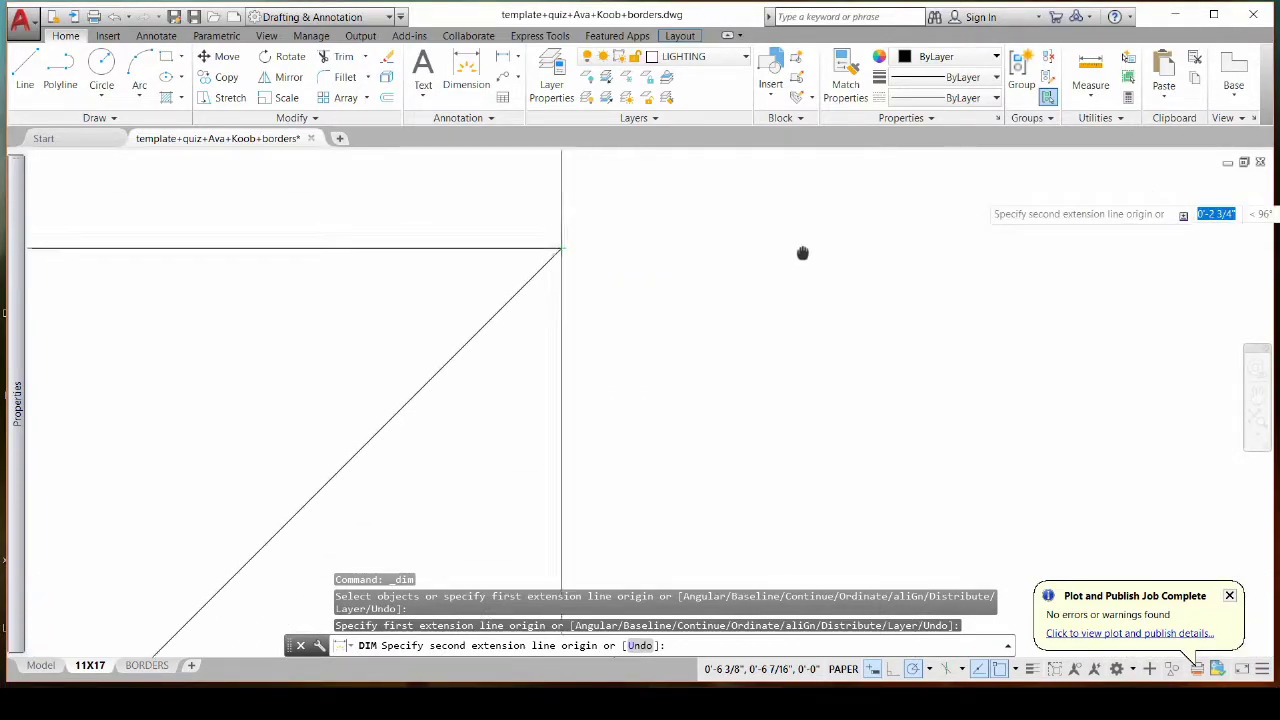
{"action": "middle_click_drag", "start_coordinate": [802, 253], "coordinate": [554, 271]}
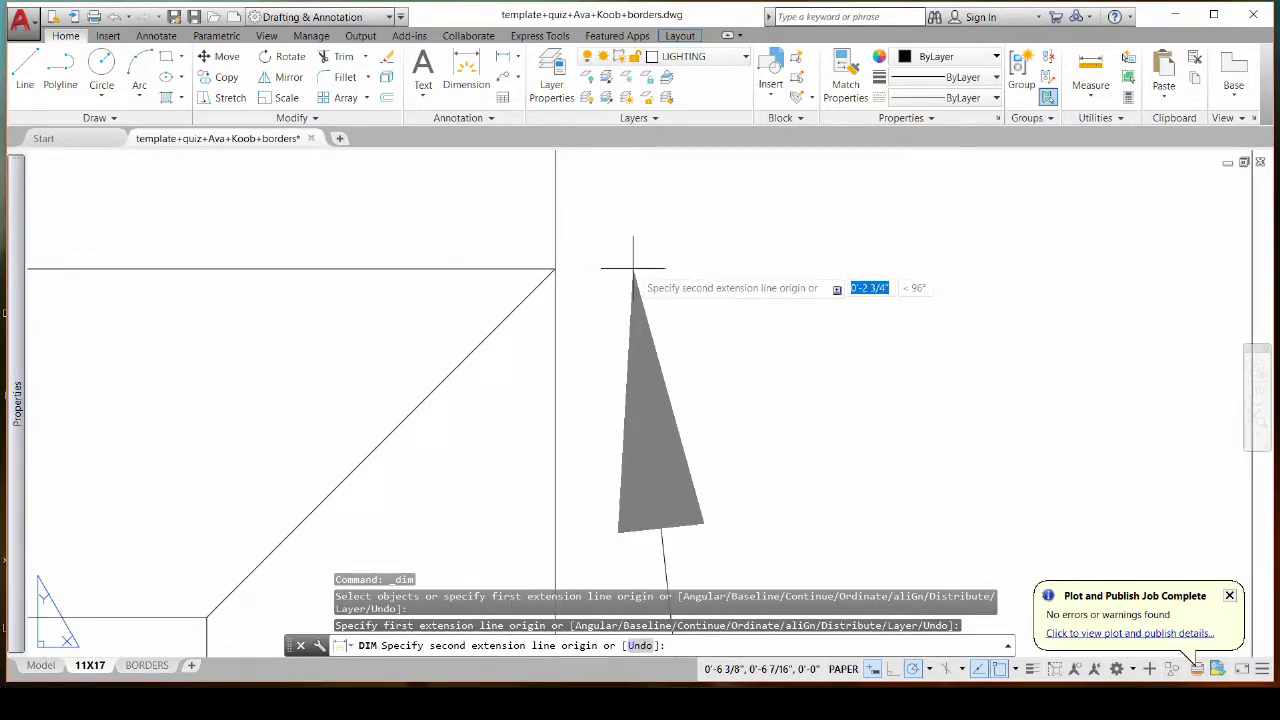
{"action": "scroll", "coordinate": [633, 268], "scroll_direction": "down", "scroll_amount": 4}
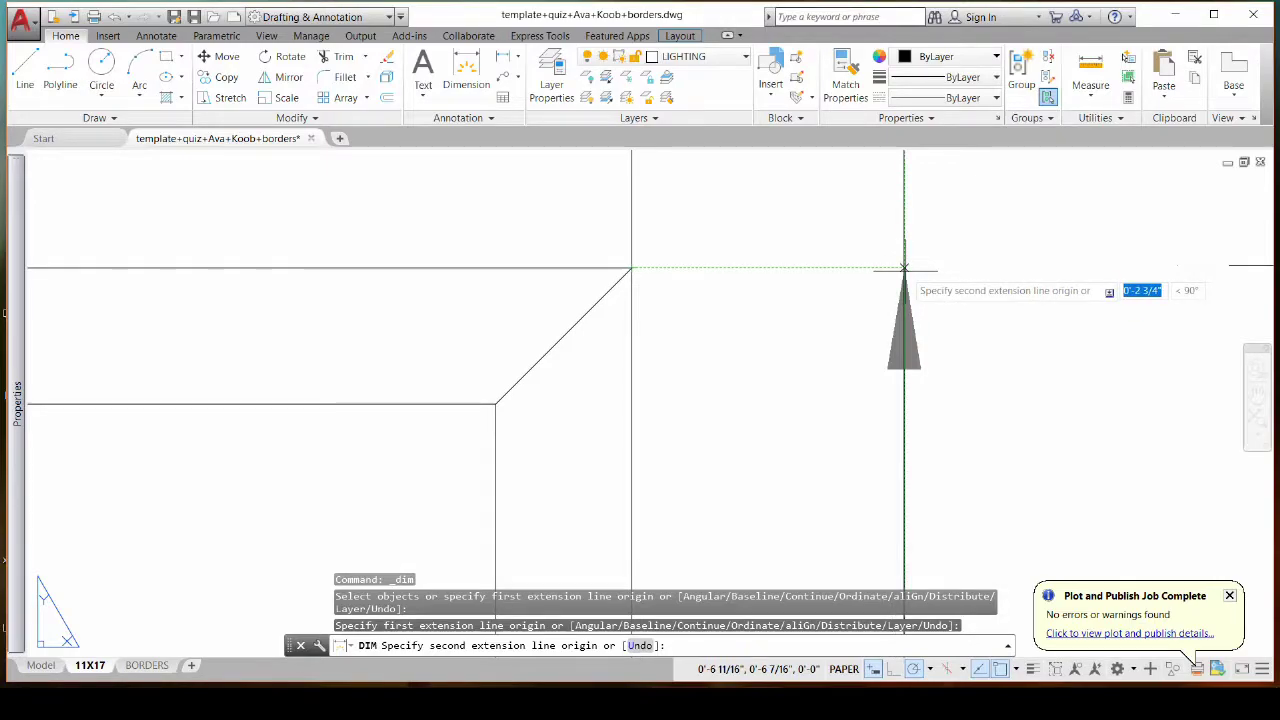
{"action": "left_click", "coordinate": [903, 268]}
{"action": "scroll", "coordinate": [903, 268], "scroll_direction": "down", "scroll_amount": 5}
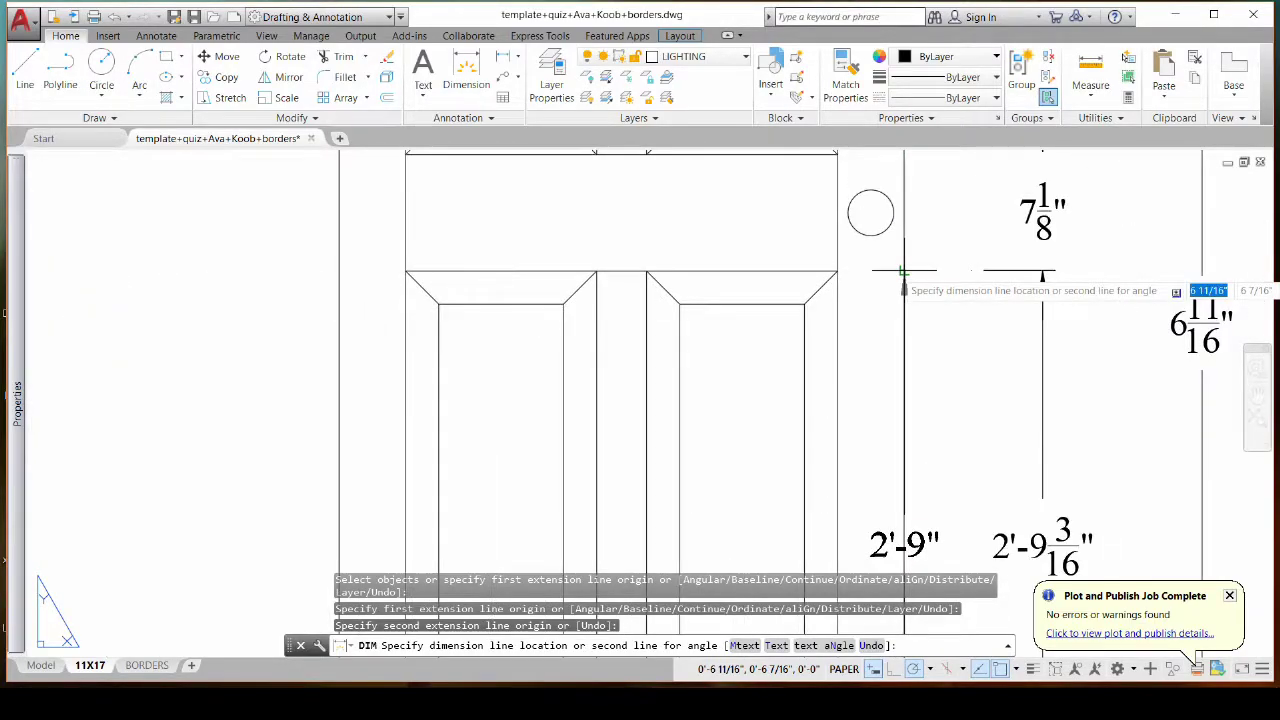
Place the 2'-9" dimension beside the lower panels and end the DIM command
{"action": "left_click", "coordinate": [954, 277]}
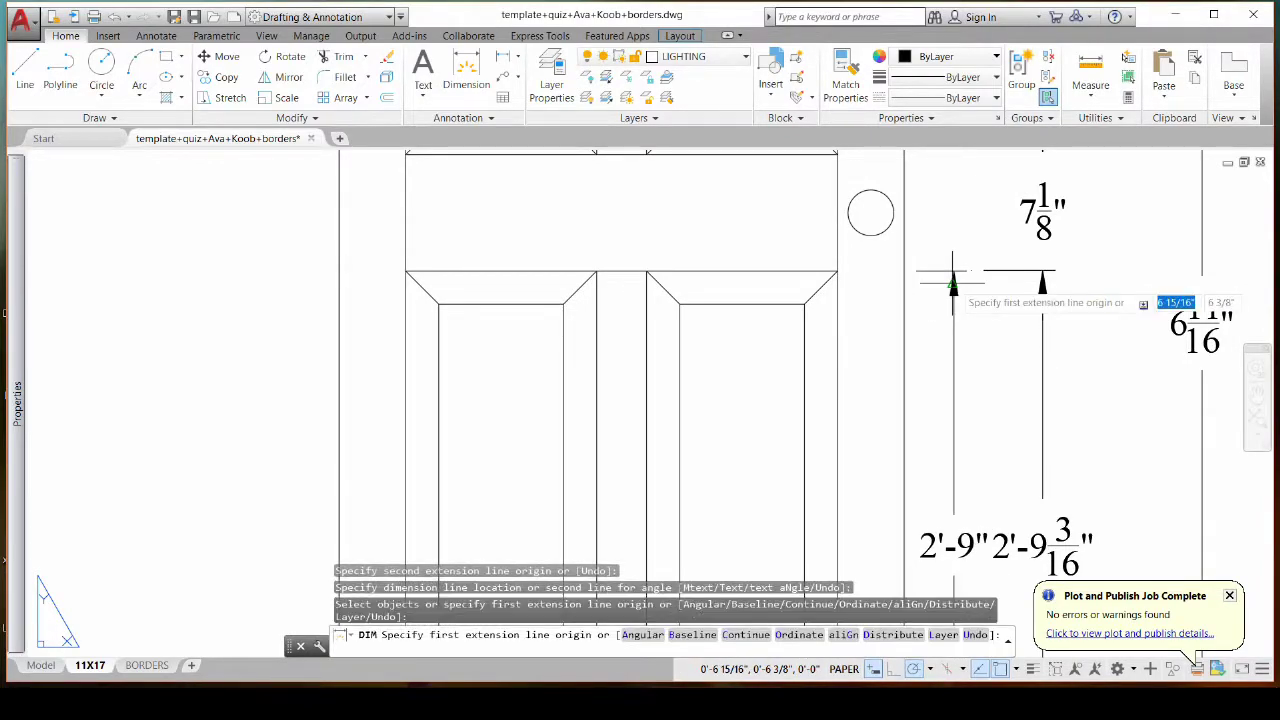
{"action": "middle_click_drag", "start_coordinate": [991, 367], "coordinate": [837, 243]}
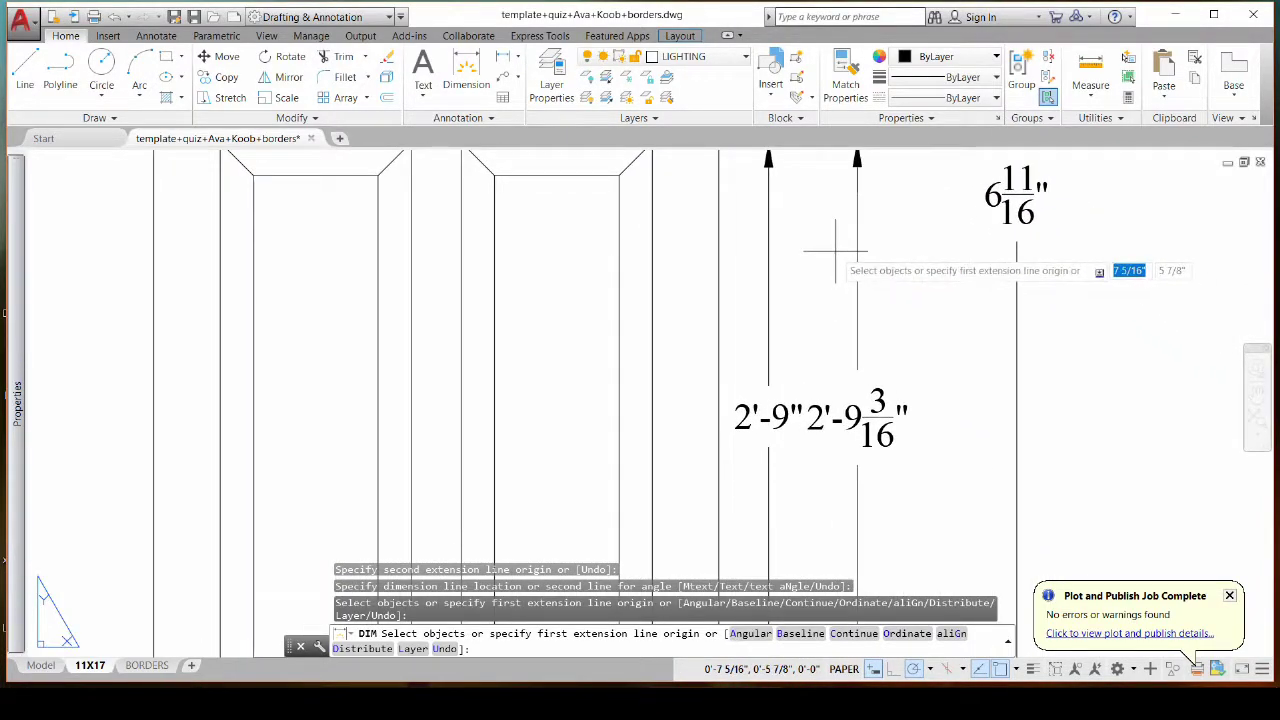
{"action": "scroll", "coordinate": [835, 250], "scroll_direction": "down", "scroll_amount": 2}
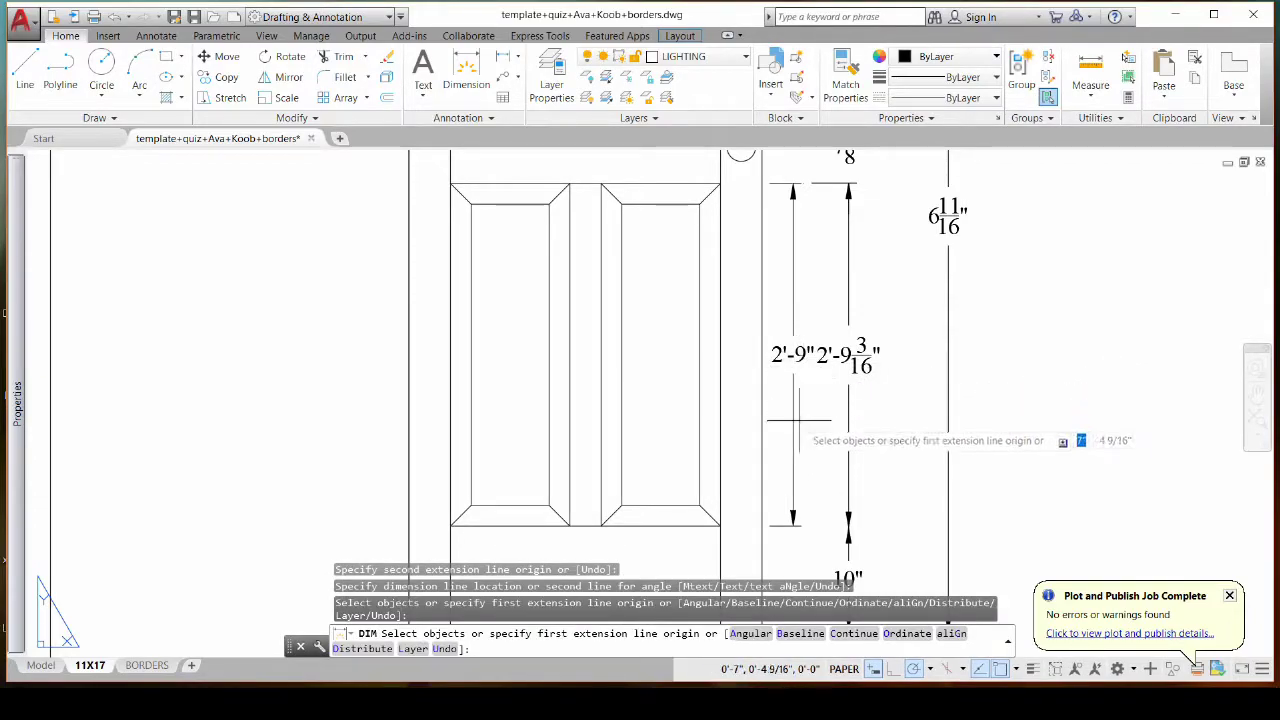
{"action": "key", "text": "Escape"}
Inspect the new 2'-9" dimension and the 6 11/16" dimension
{"action": "left_click", "coordinate": [785, 355]}
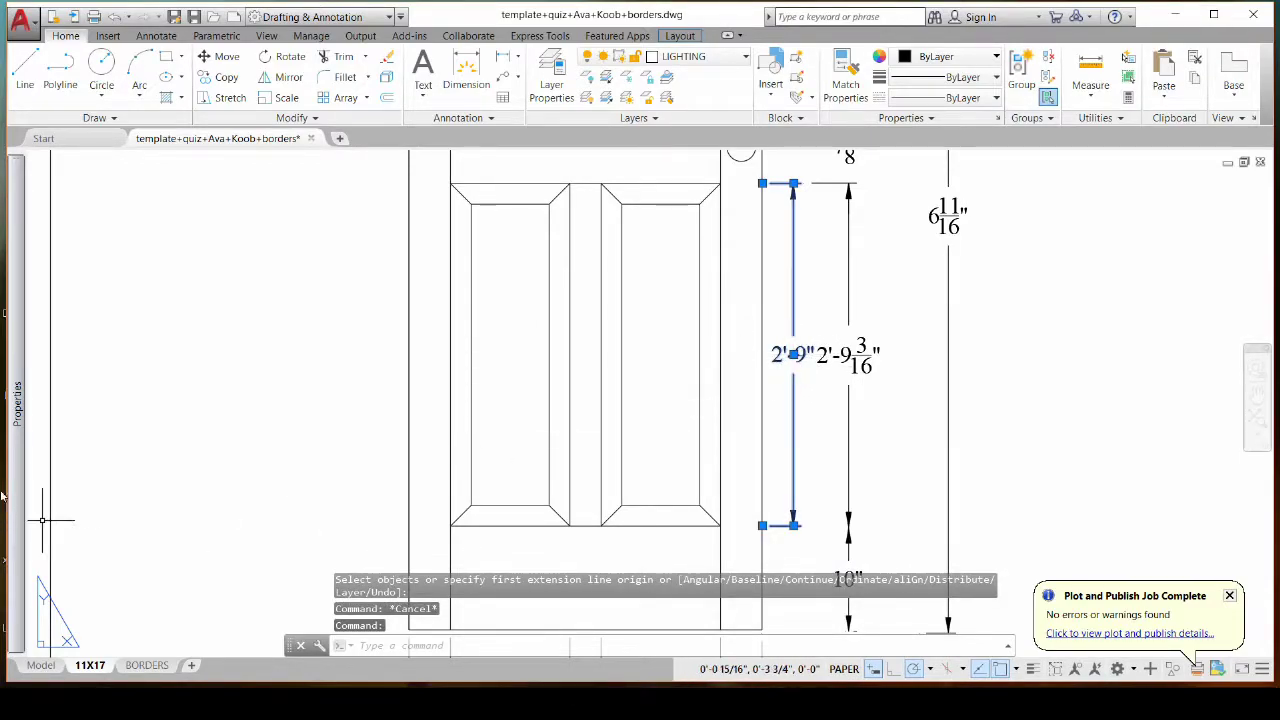
{"action": "mouse_move", "coordinate": [15, 463]}
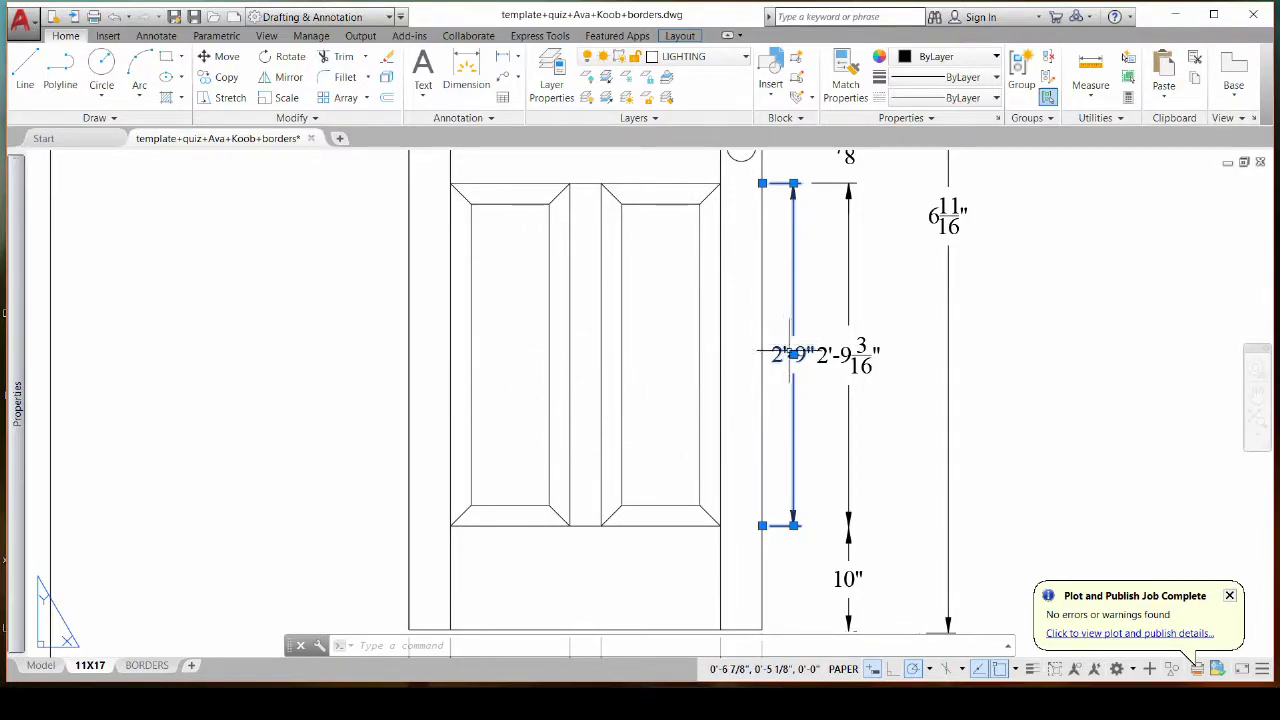
{"action": "mouse_move", "coordinate": [793, 355]}
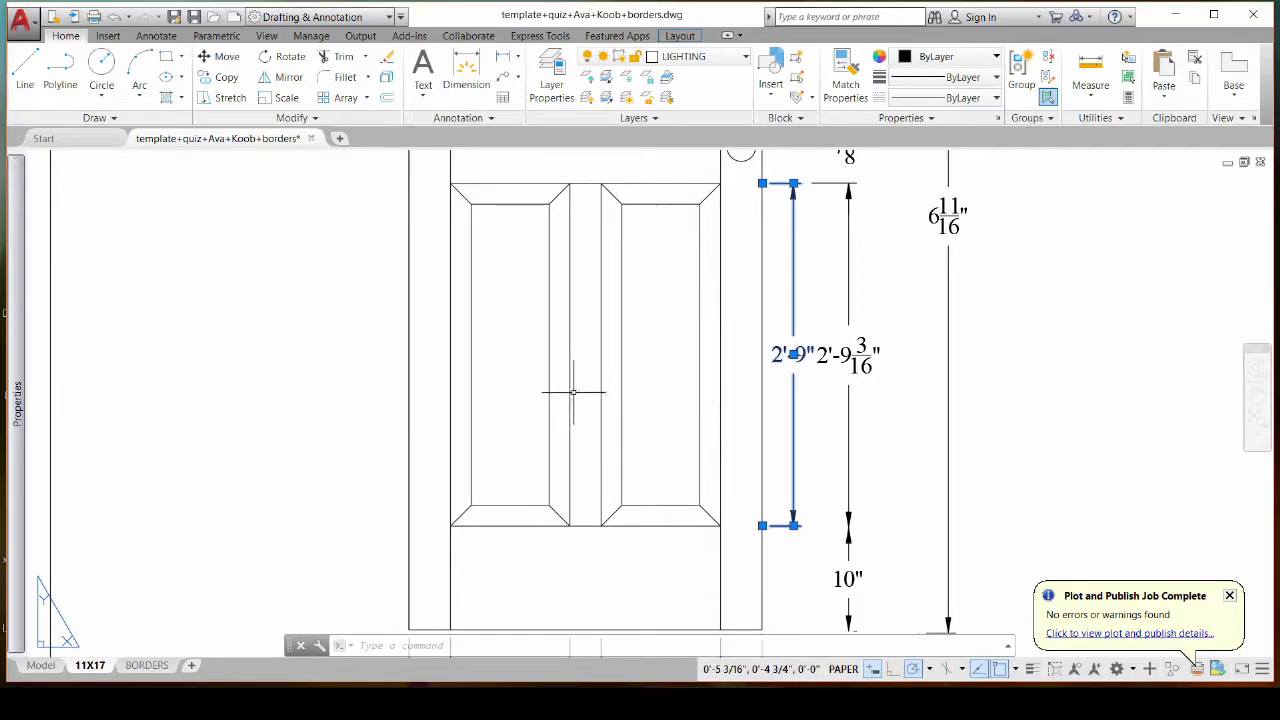
{"action": "scroll", "coordinate": [571, 389], "scroll_direction": "down", "scroll_amount": 2}
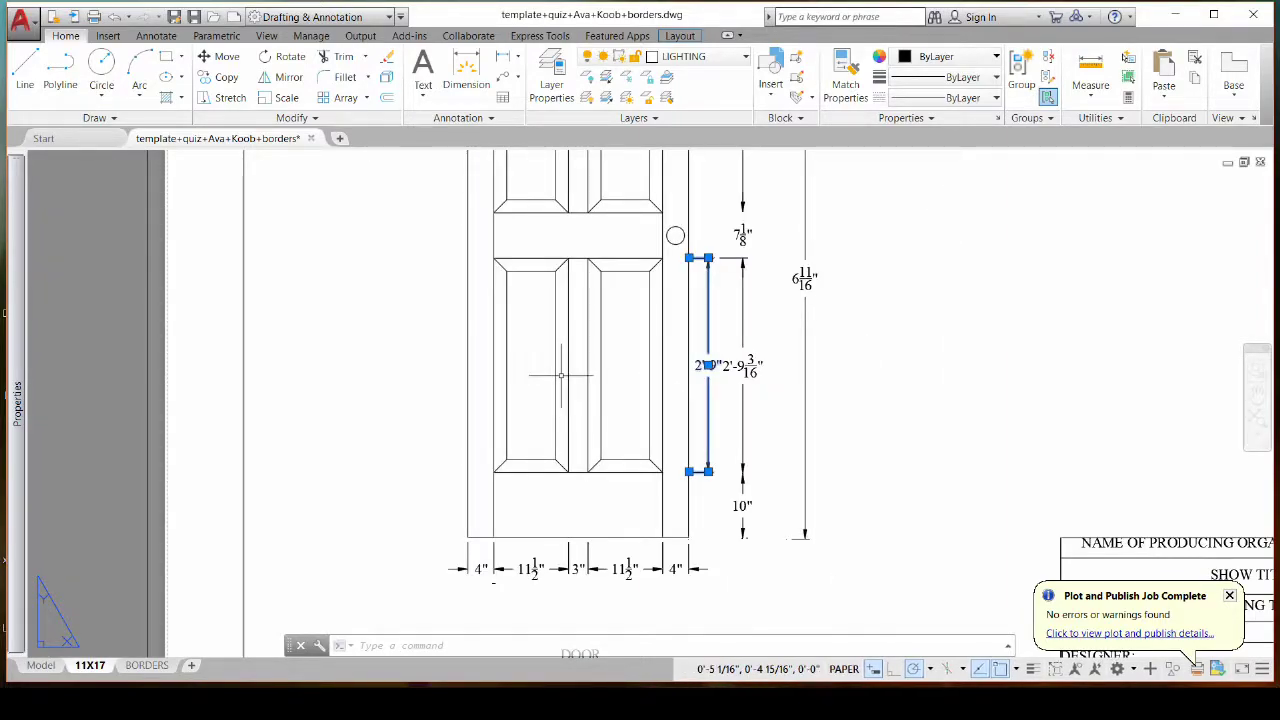
{"action": "key", "text": "Escape"}
{"action": "left_click", "coordinate": [805, 278]}
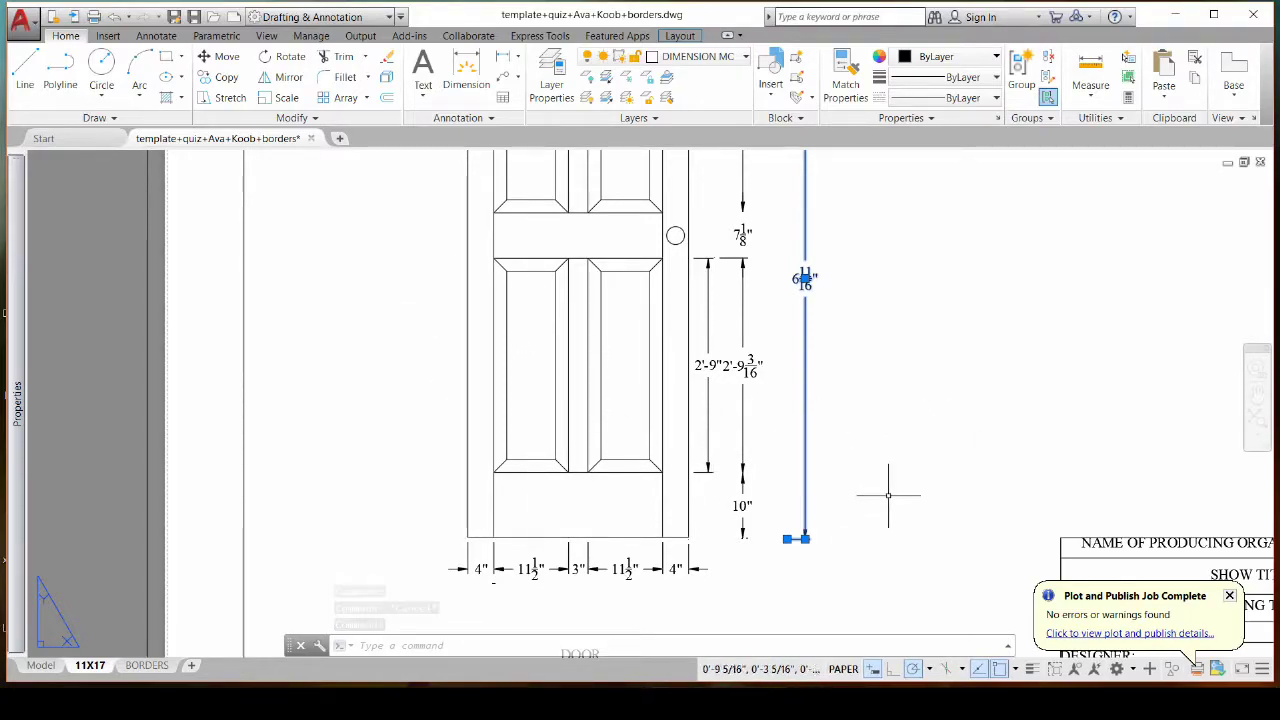
{"action": "key", "text": "Escape"}
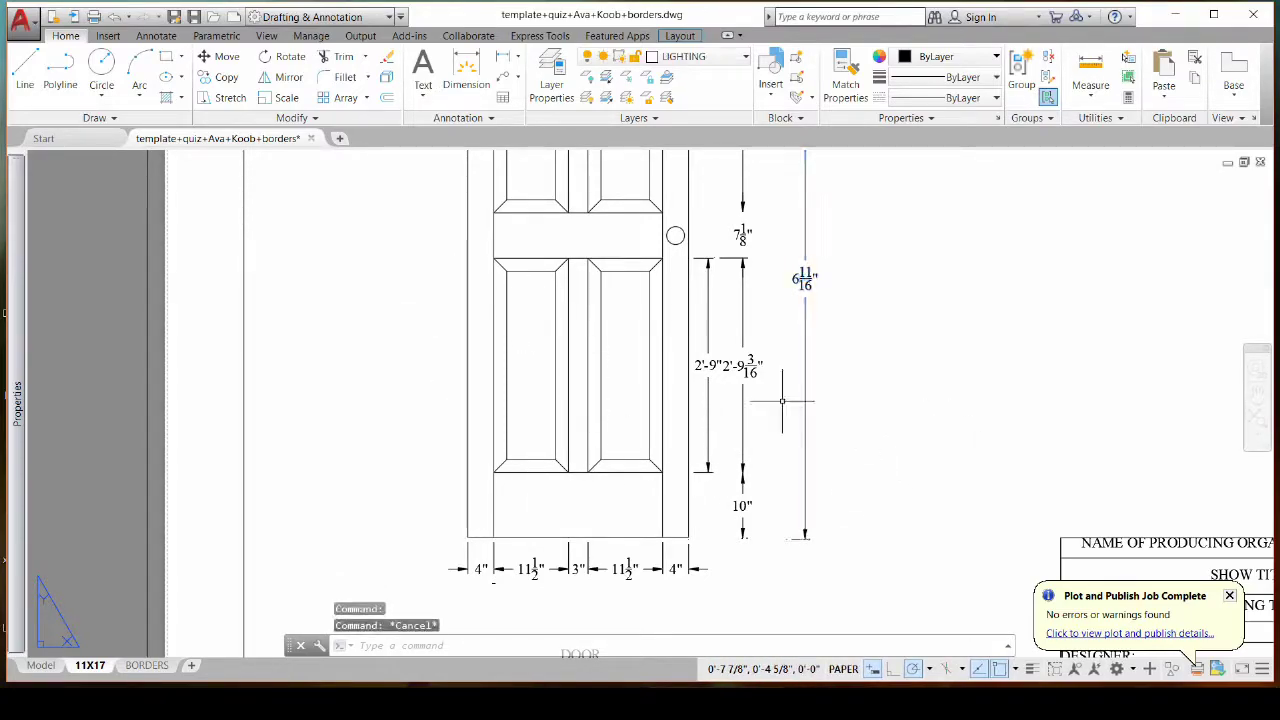
Delete the duplicate 2'-9" dimension
{"action": "scroll", "coordinate": [782, 401], "scroll_direction": "down", "scroll_amount": 3}
{"action": "scroll", "coordinate": [858, 405], "scroll_direction": "up", "scroll_amount": 1}
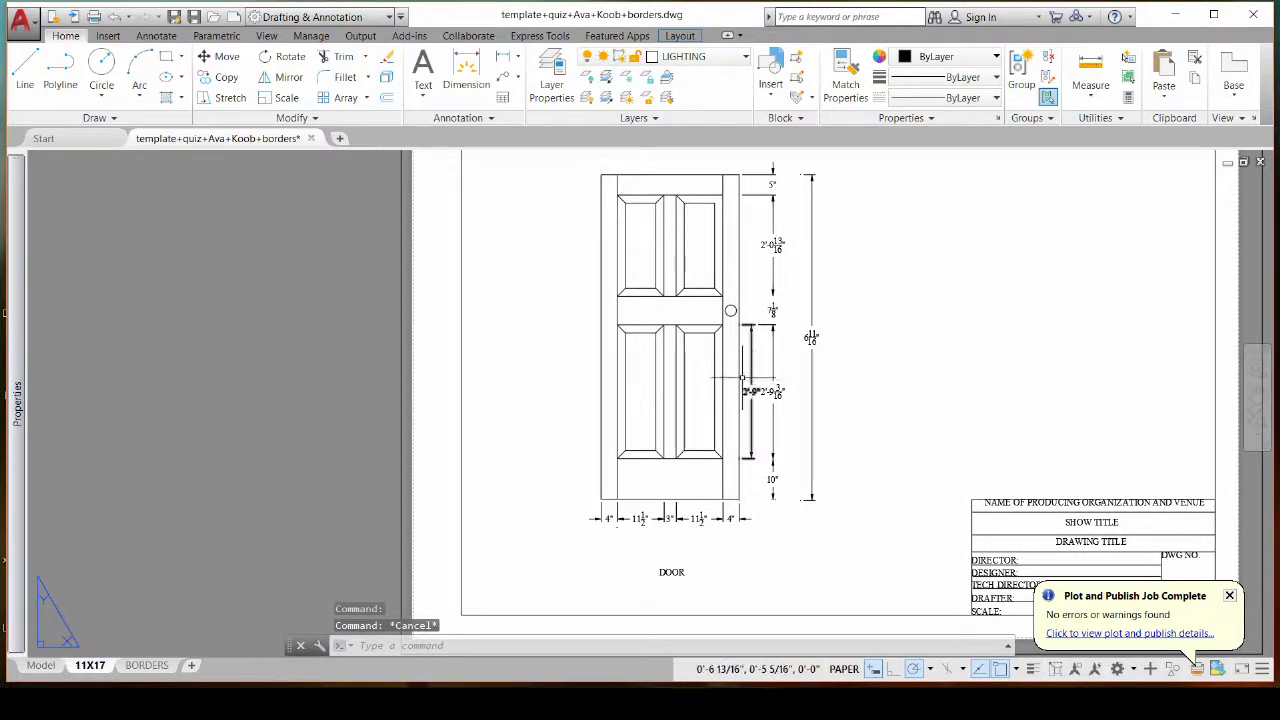
{"action": "left_click", "coordinate": [751, 375]}
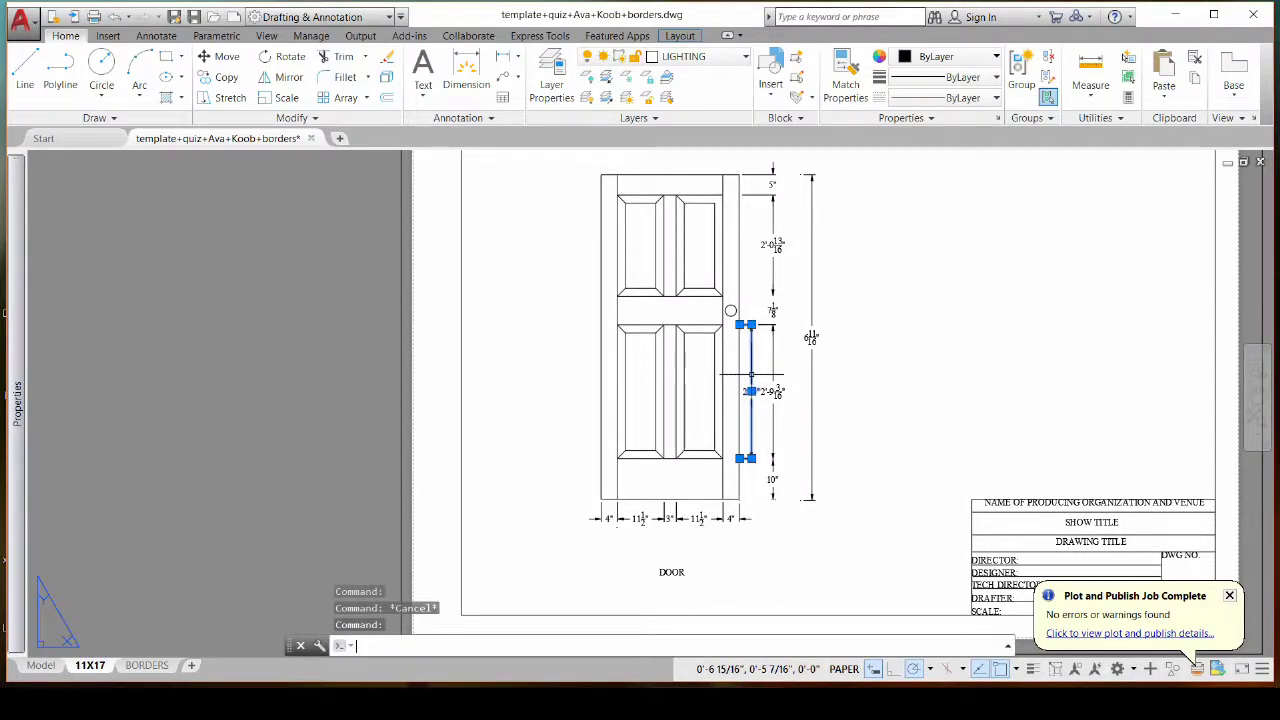
{"action": "key", "text": "Delete"}
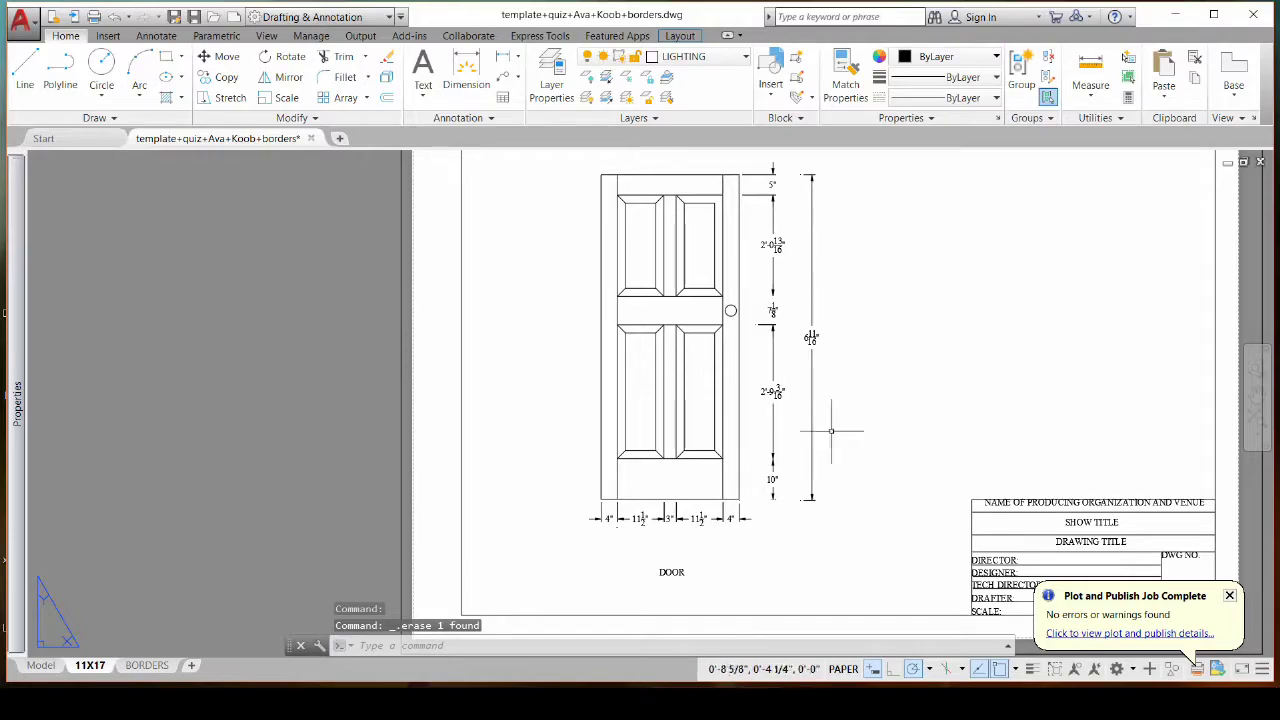
{"action": "scroll", "coordinate": [789, 494], "scroll_direction": "up", "scroll_amount": 4}
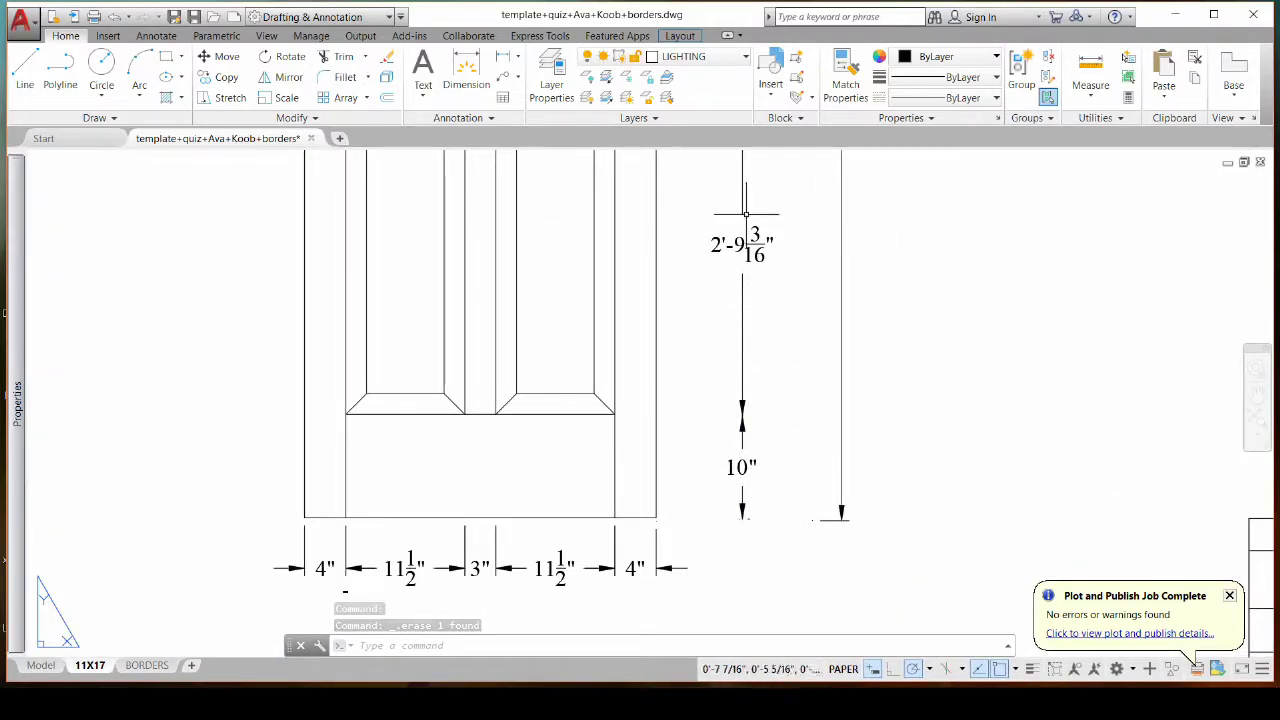
Reposition the 2'-9 3/16" dimension's text and begin stretching its dimension line
{"action": "scroll", "coordinate": [745, 213], "scroll_direction": "down", "scroll_amount": 4}
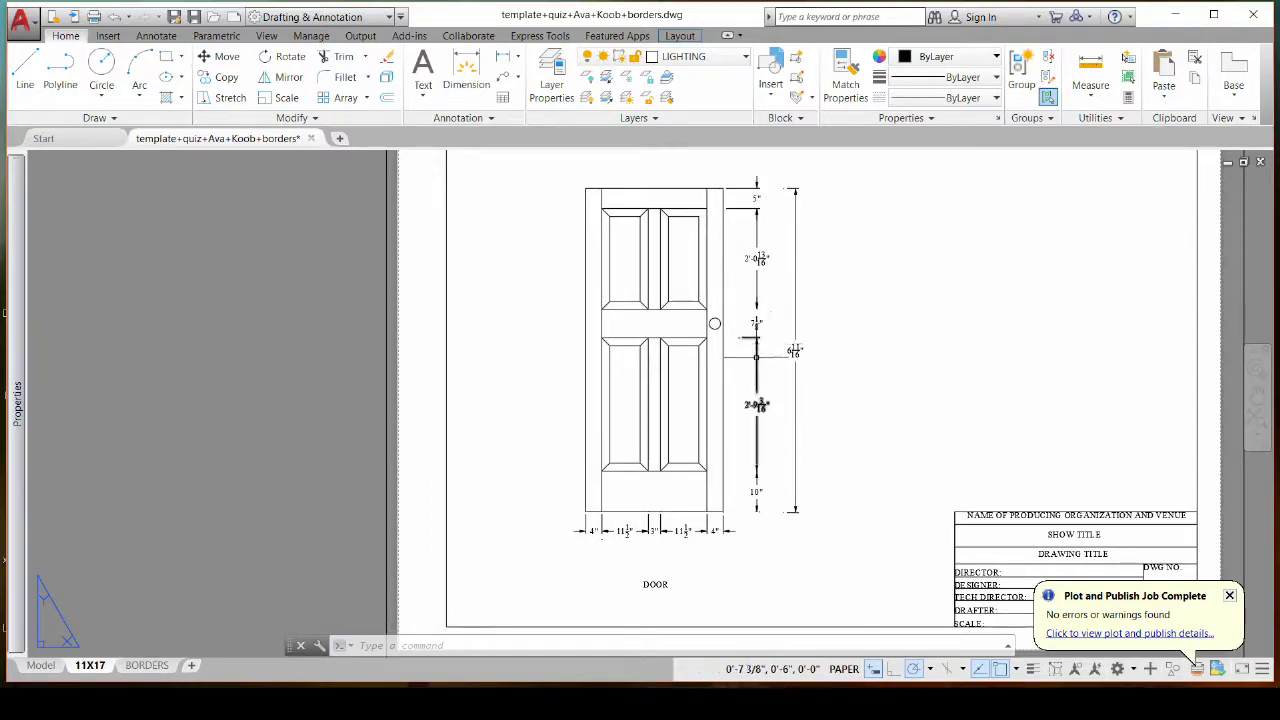
{"action": "scroll", "coordinate": [756, 357], "scroll_direction": "up", "scroll_amount": 2}
{"action": "left_click", "coordinate": [773, 432]}
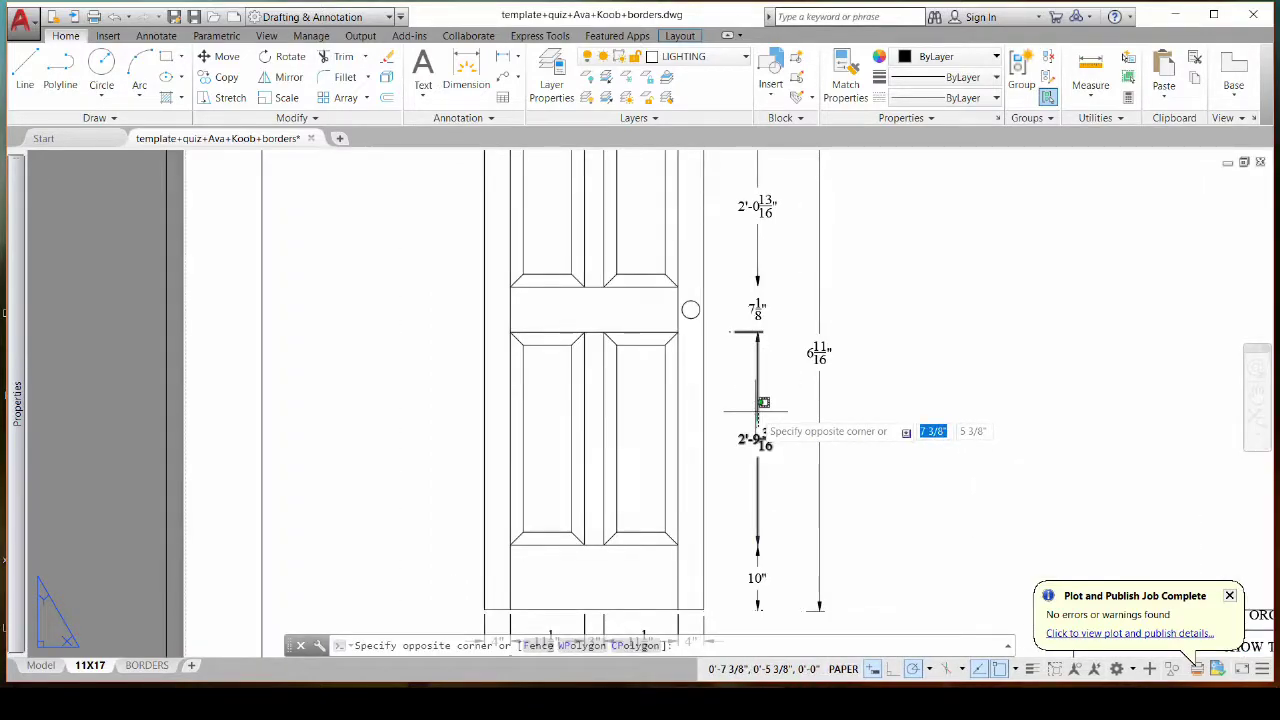
{"action": "left_click", "coordinate": [758, 424]}
{"action": "left_click", "coordinate": [757, 438]}
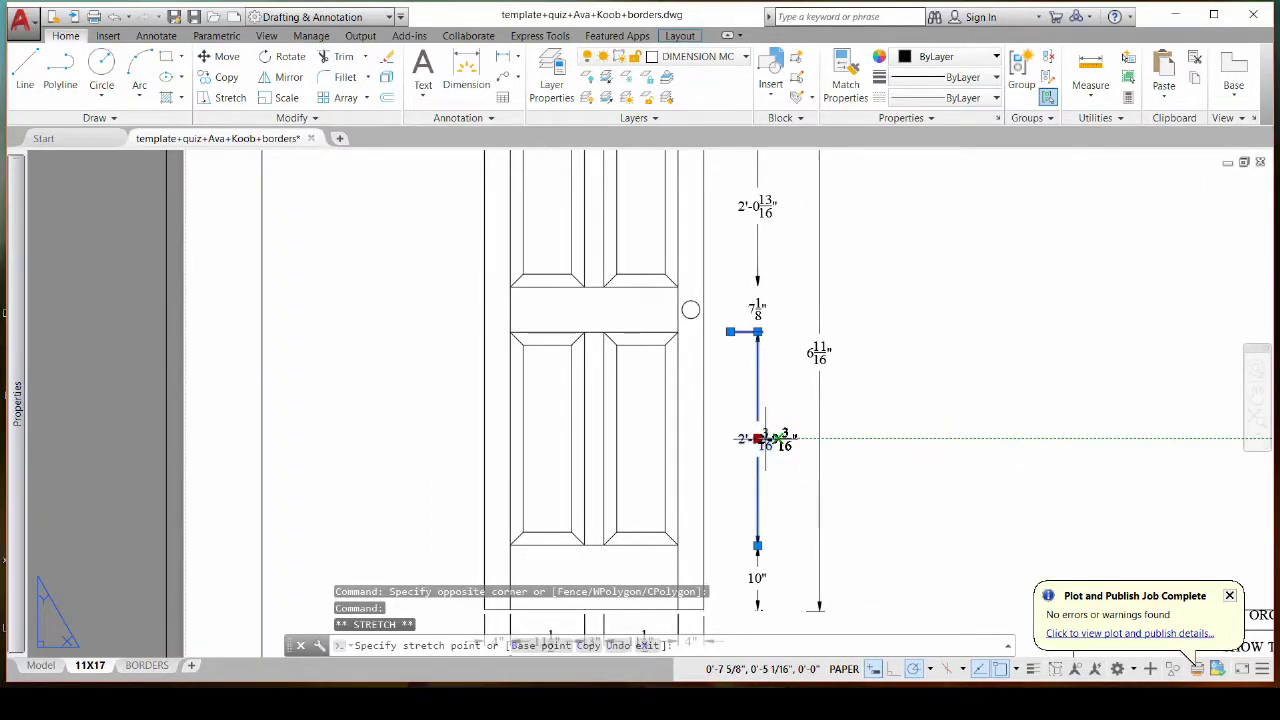
{"action": "left_click", "coordinate": [760, 420]}
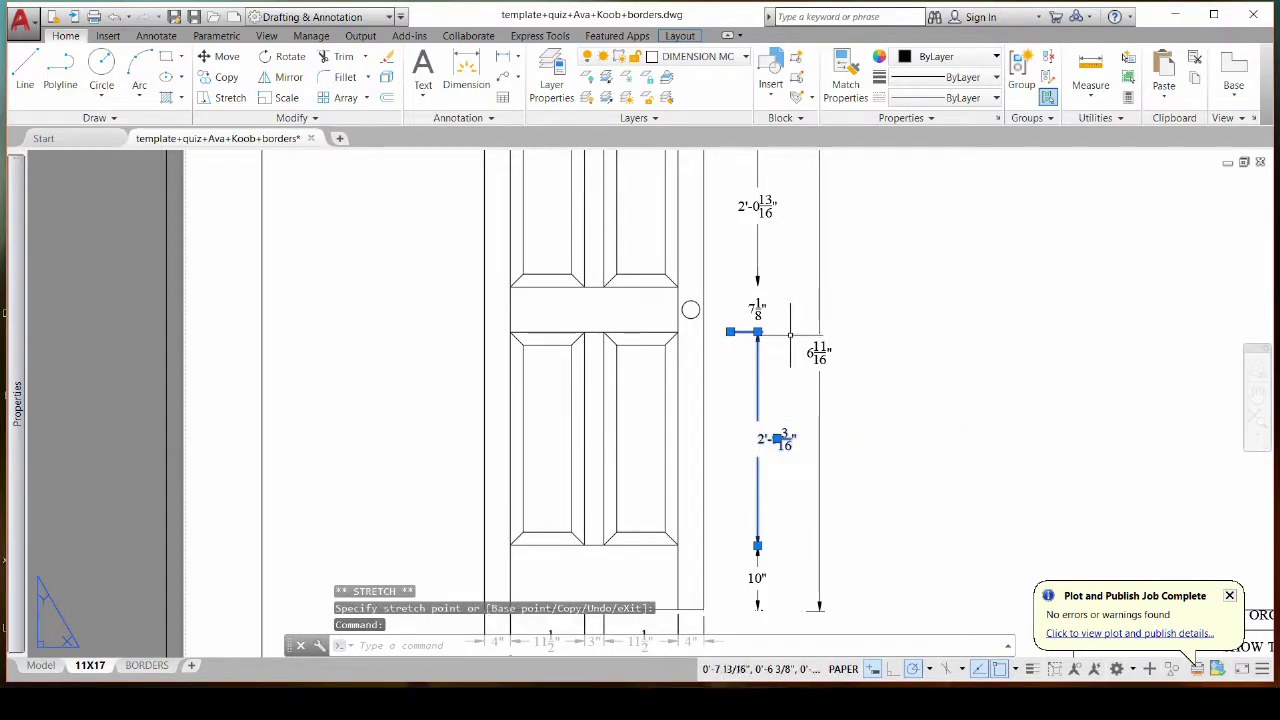
{"action": "left_click", "coordinate": [757, 331]}
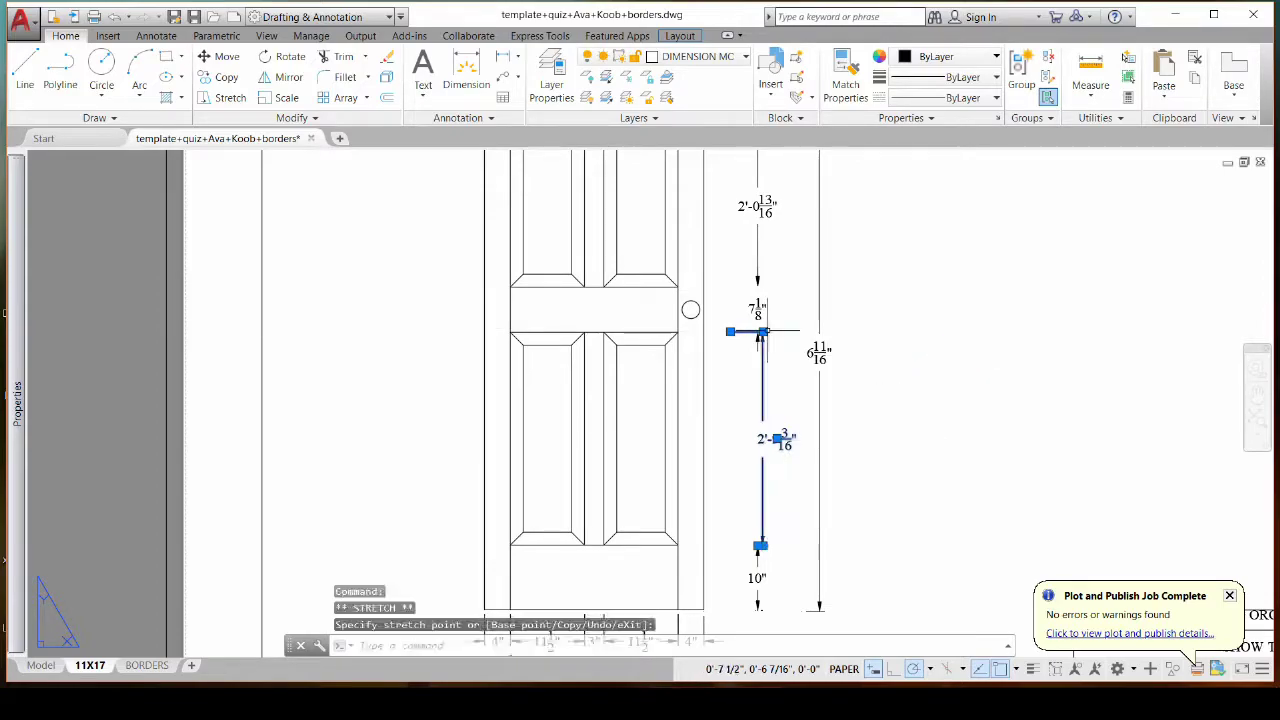
{"action": "scroll", "coordinate": [762, 331], "scroll_direction": "up", "scroll_amount": 3}
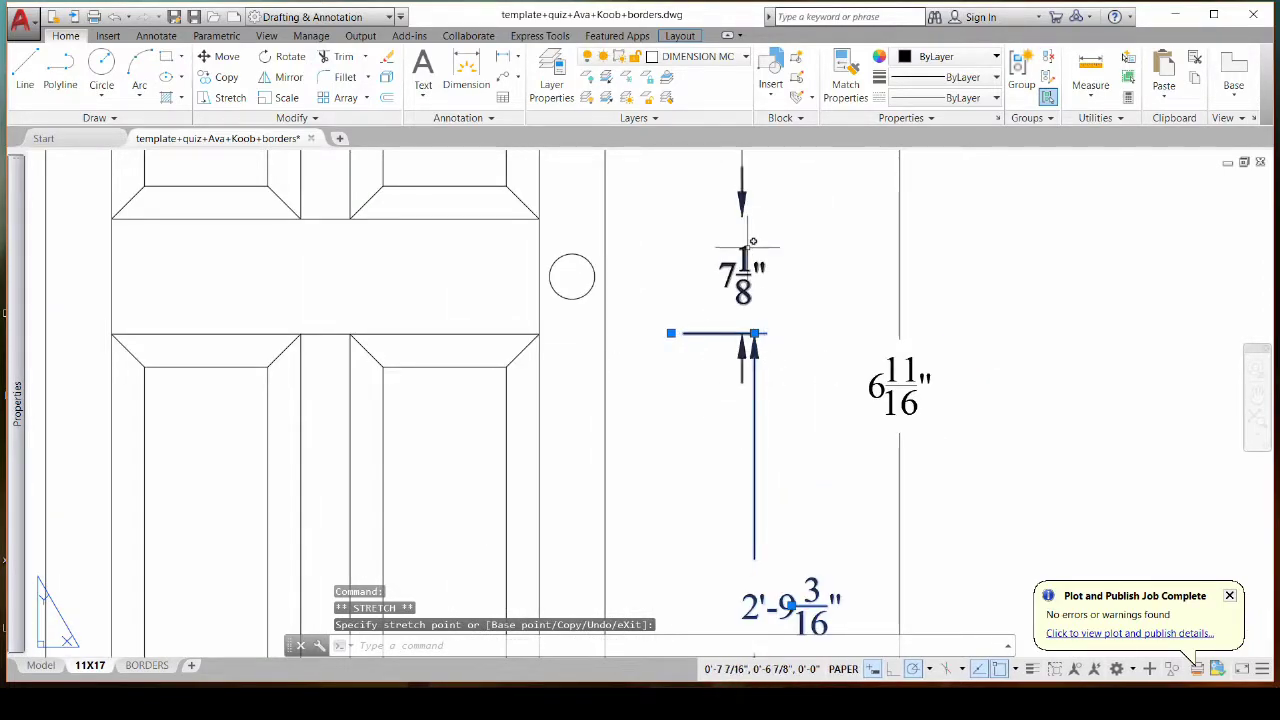
{"action": "scroll", "coordinate": [740, 385], "scroll_direction": "down", "scroll_amount": 3}
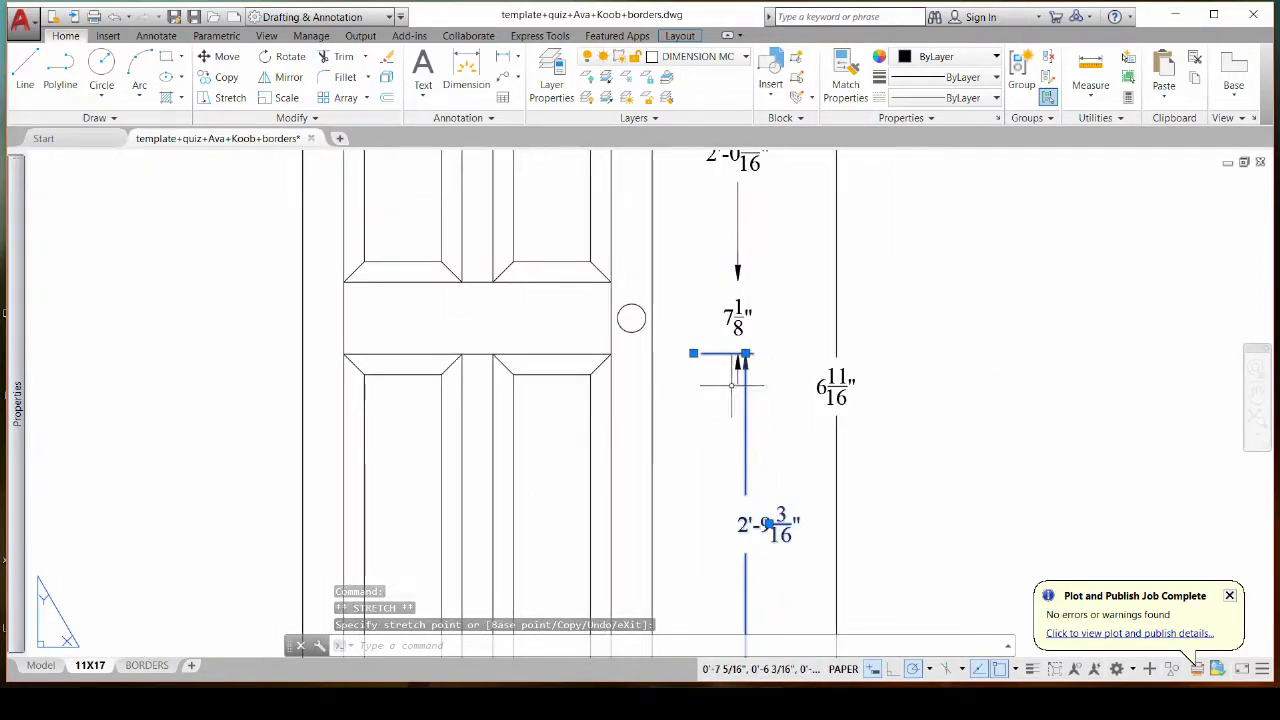
{"action": "scroll", "coordinate": [736, 445], "scroll_direction": "down", "scroll_amount": 2}
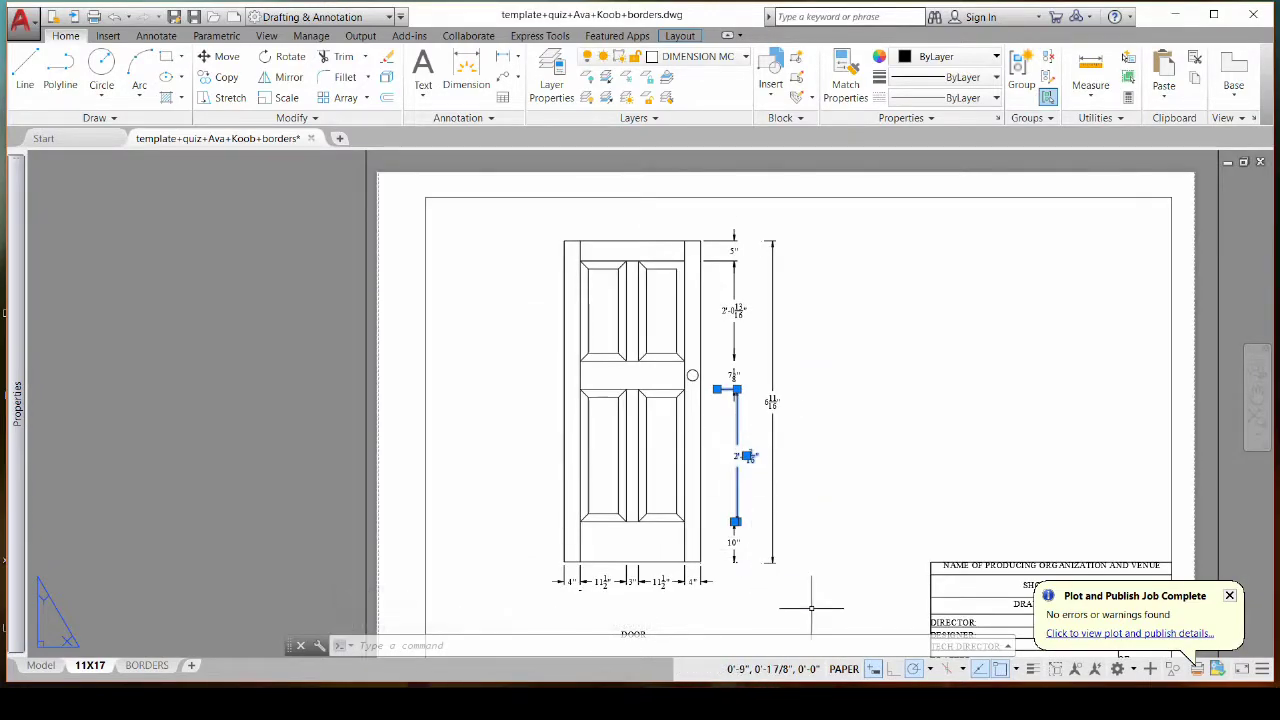
Crossing-select and delete all vertical dimensions to the right of the door
{"action": "key", "text": "Escape"}
{"action": "left_click", "coordinate": [837, 587]}
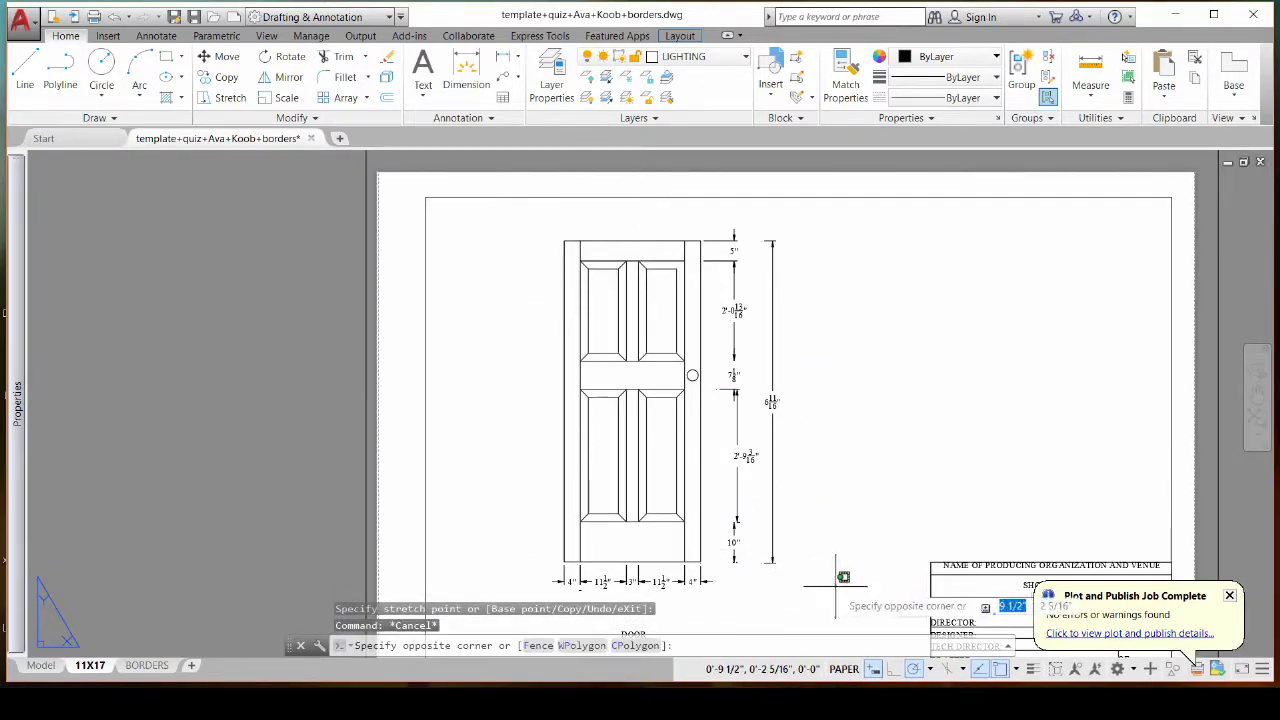
{"action": "left_click", "coordinate": [726, 234]}
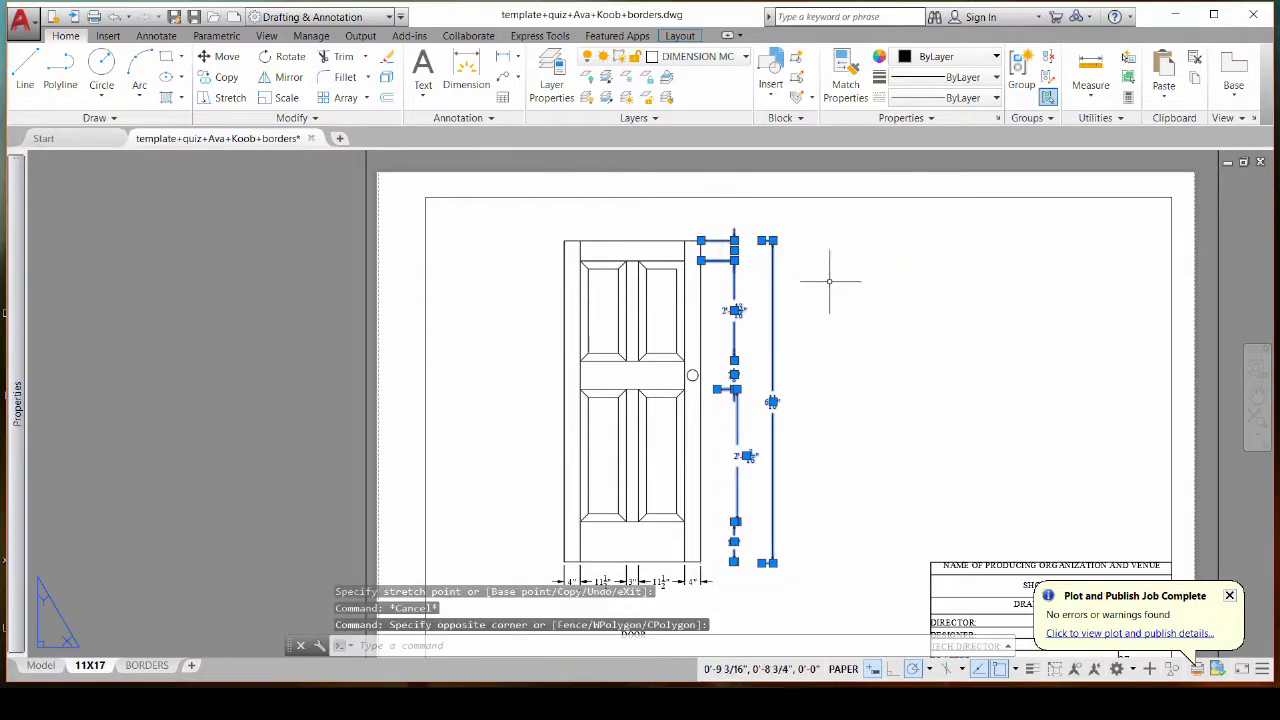
{"action": "key", "text": "Delete"}
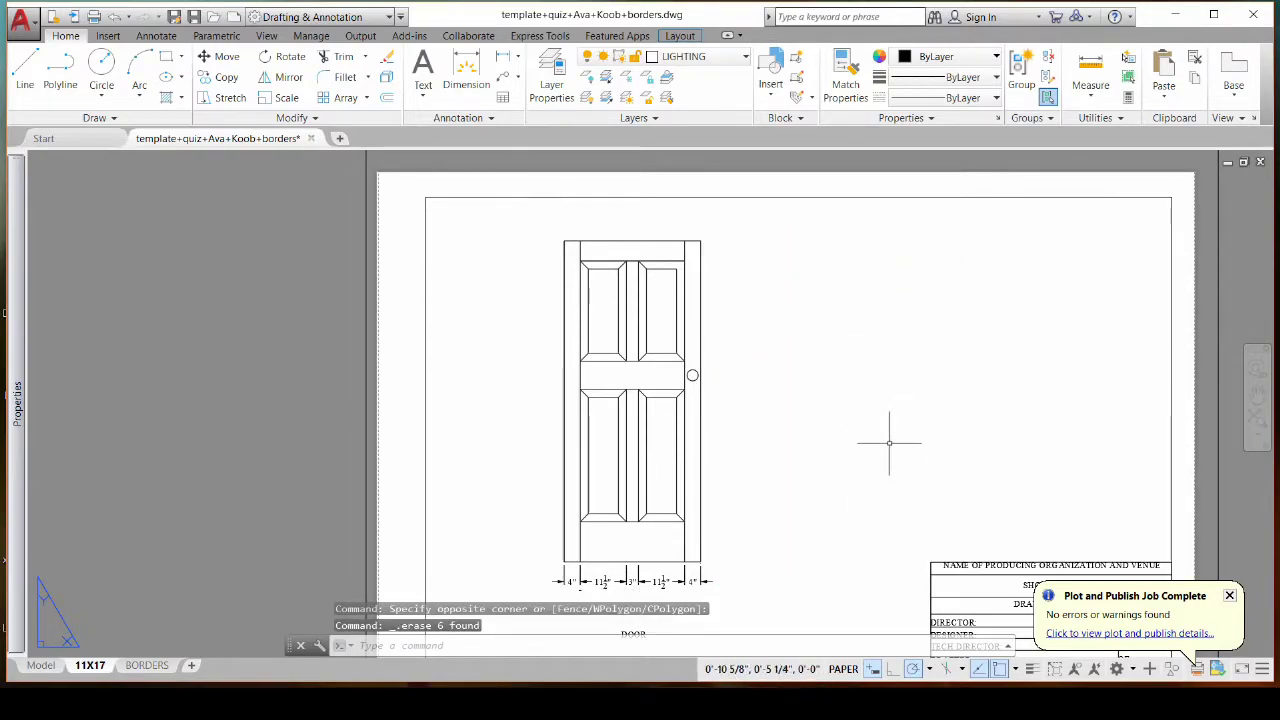
{"action": "left_click", "coordinate": [476, 70]}
Pan to the door's bottom edge and show the object snap mode list
{"action": "scroll", "coordinate": [694, 577], "scroll_direction": "up", "scroll_amount": 4}
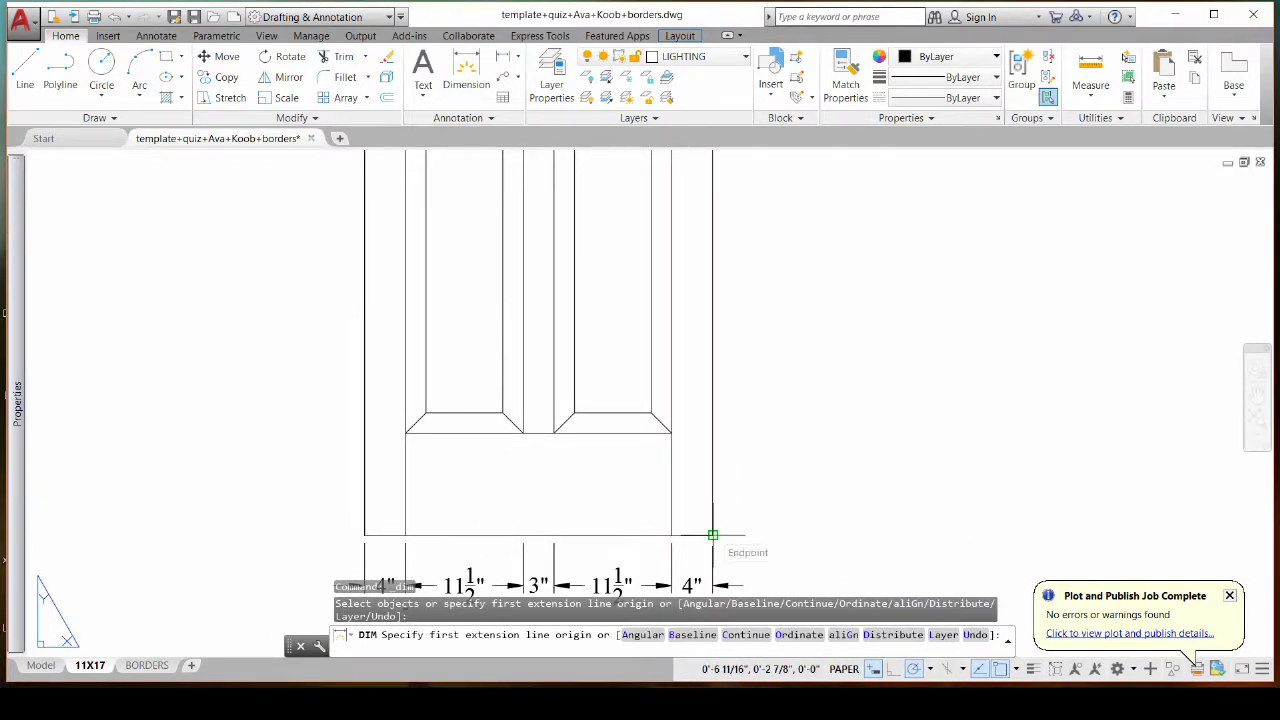
{"action": "scroll", "coordinate": [730, 536], "scroll_direction": "up", "scroll_amount": 4}
{"action": "scroll", "coordinate": [706, 543], "scroll_direction": "down", "scroll_amount": 3}
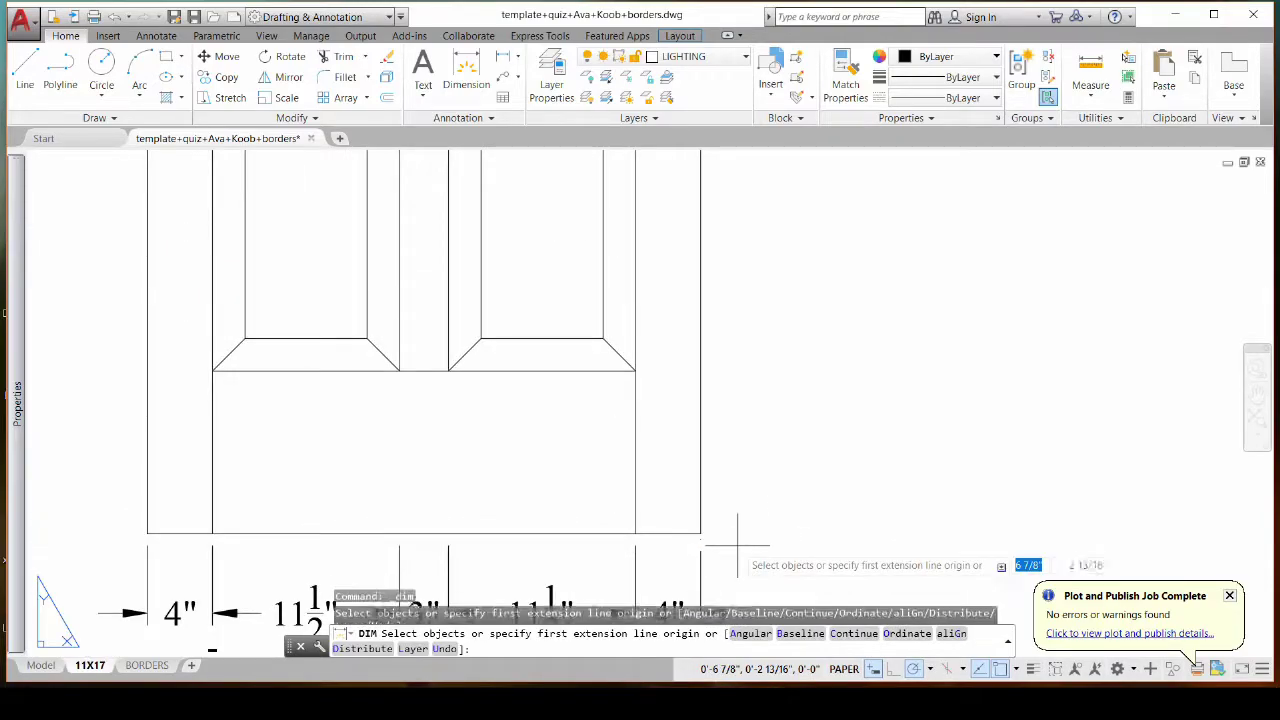
{"action": "middle_click_drag", "start_coordinate": [737, 545], "coordinate": [766, 406]}
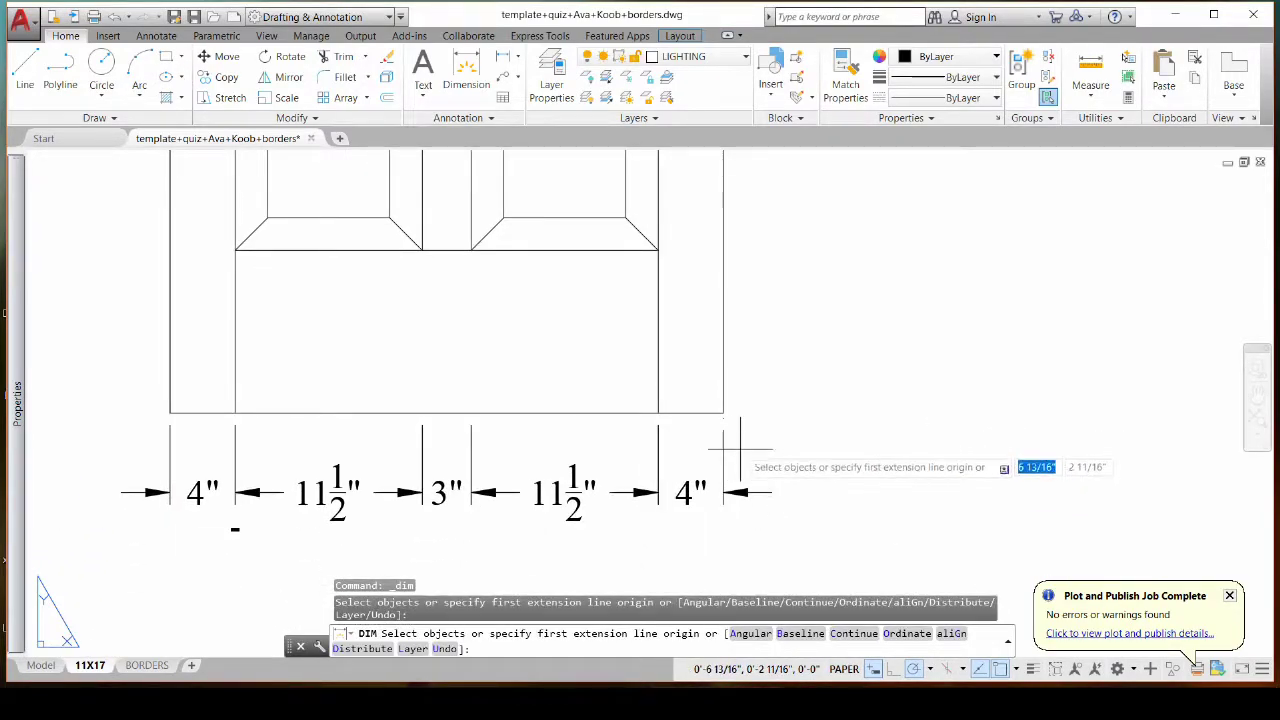
{"action": "left_click", "coordinate": [1015, 669]}
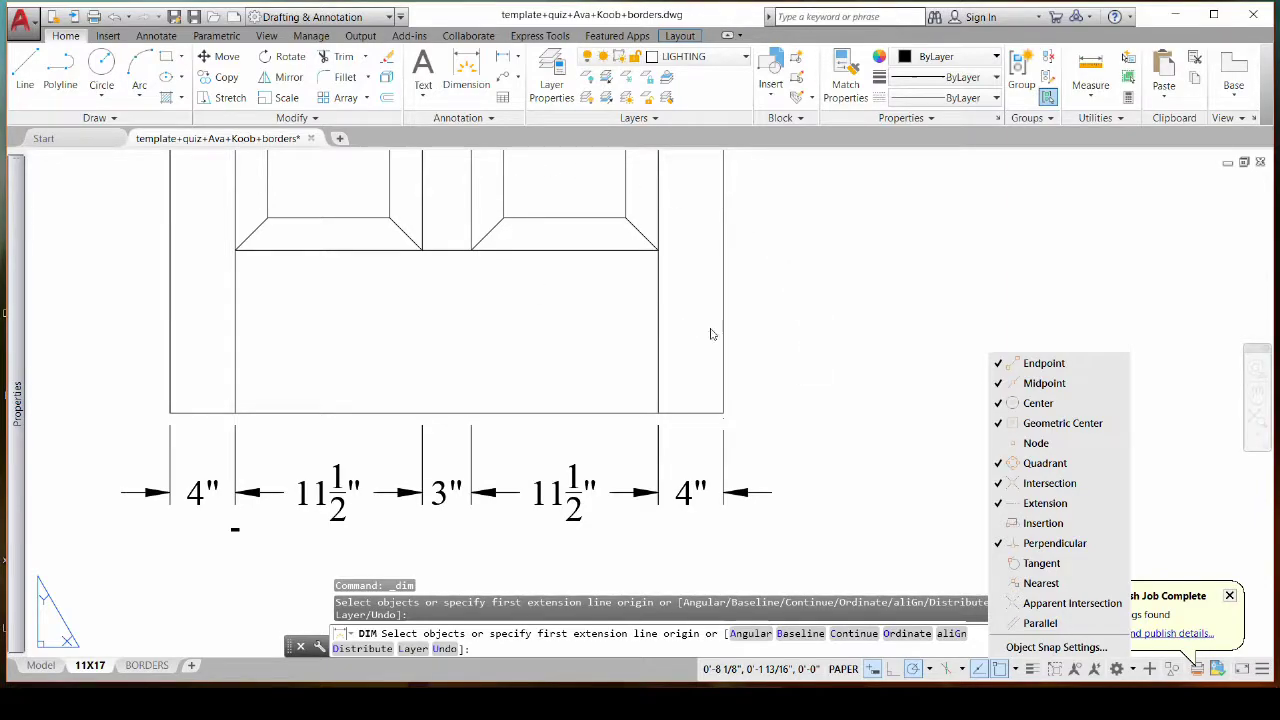
Add a 10" vertical dimension from the door's bottom-right corner to the bottom rail's top
{"action": "left_click", "coordinate": [799, 376]}
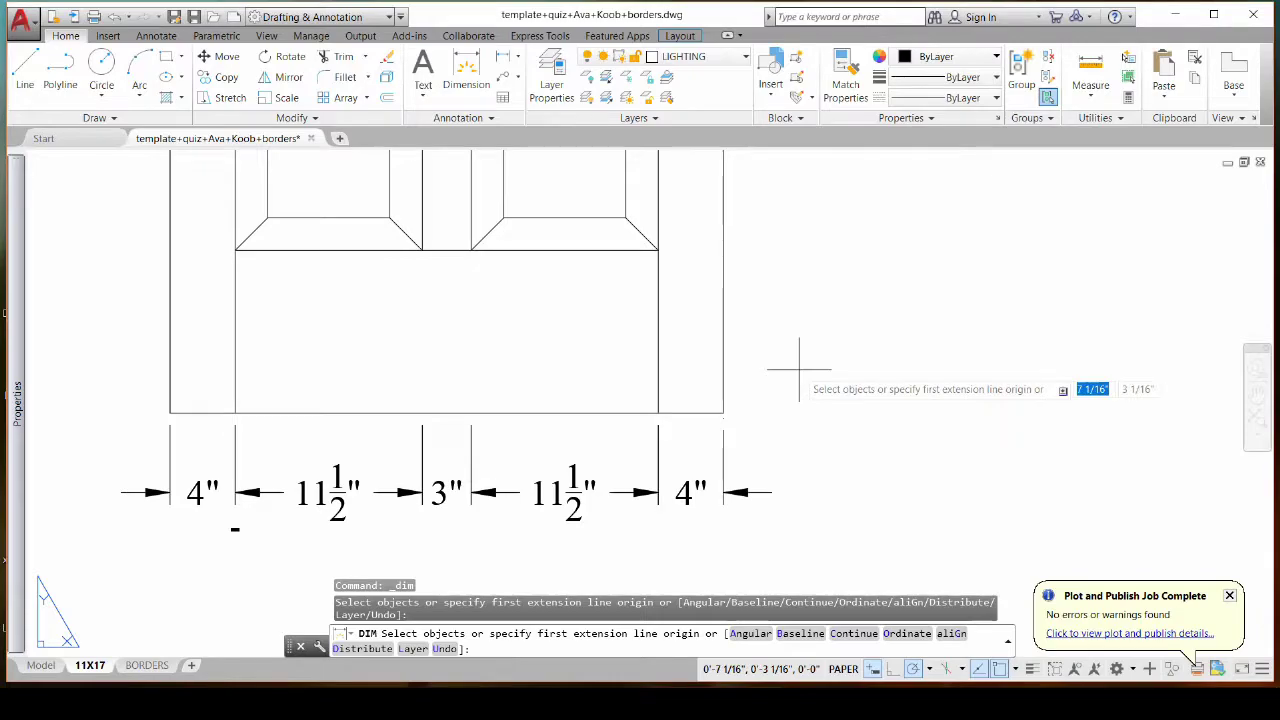
{"action": "left_click", "coordinate": [723, 412]}
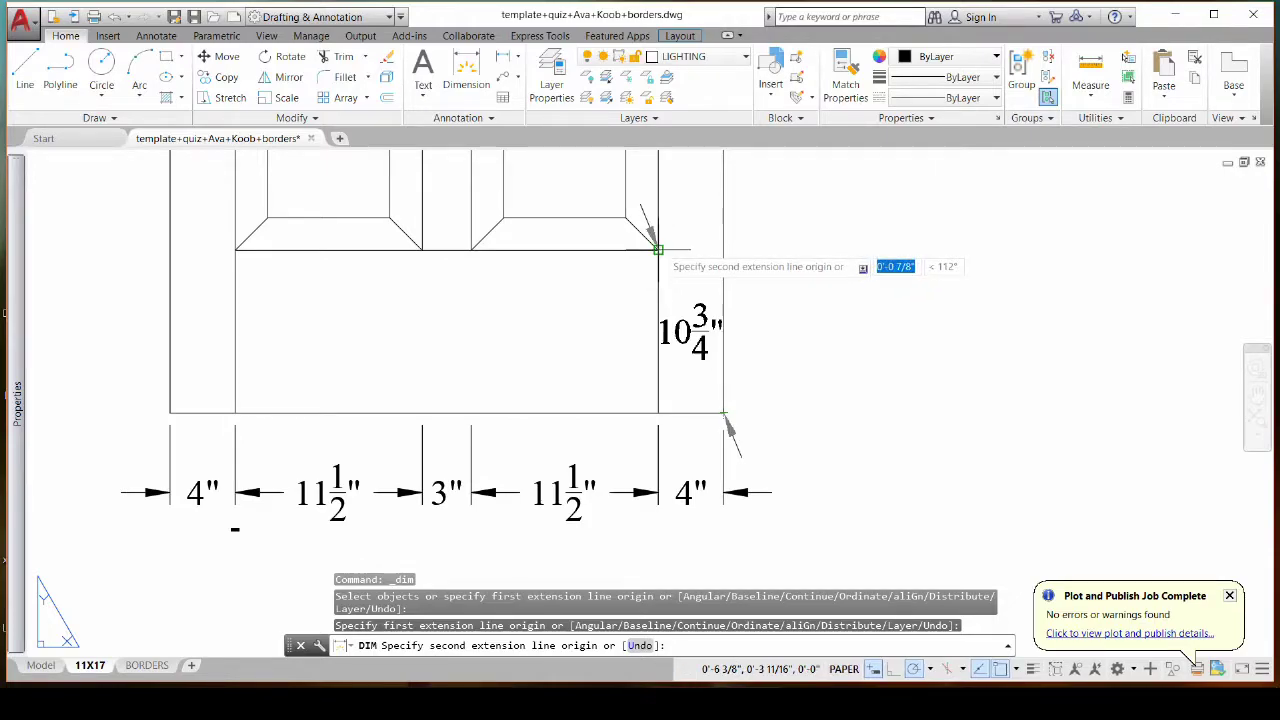
{"action": "left_click", "coordinate": [723, 250]}
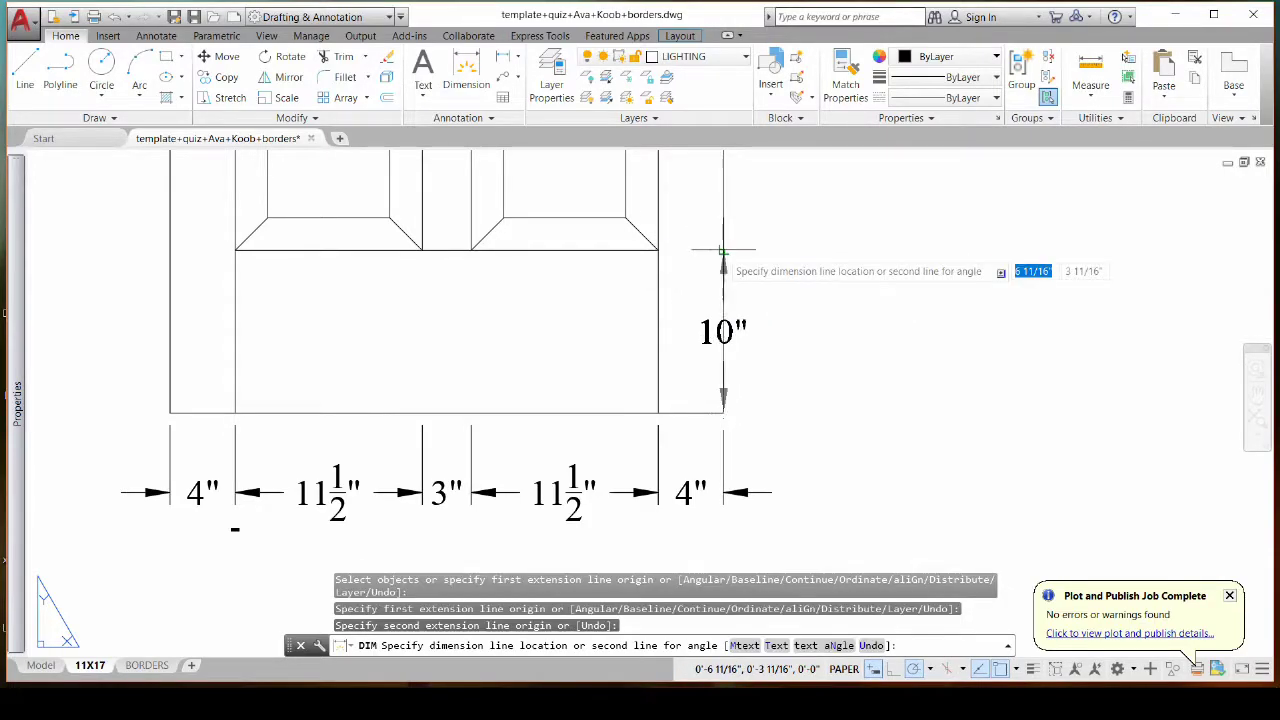
{"action": "left_click", "coordinate": [789, 262]}
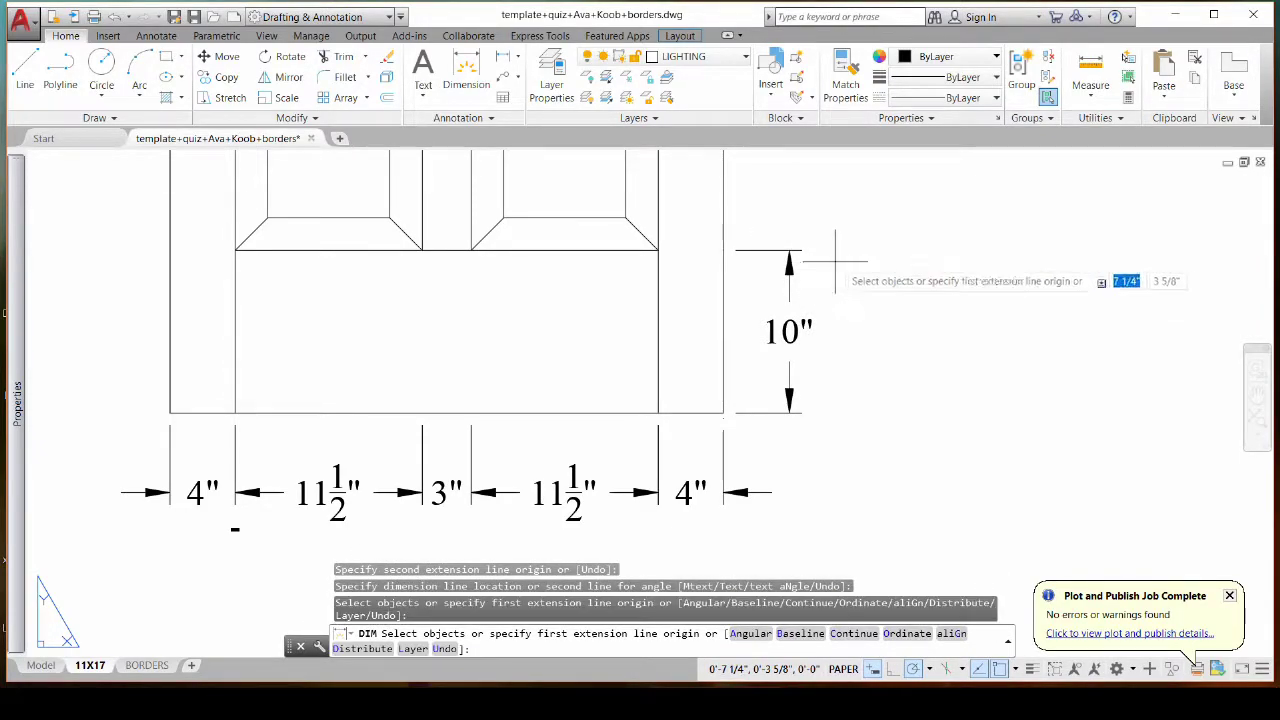
{"action": "scroll", "coordinate": [851, 206], "scroll_direction": "down", "scroll_amount": 2}
{"action": "middle_click_drag", "start_coordinate": [851, 206], "coordinate": [829, 368]}
{"action": "scroll", "coordinate": [826, 366], "scroll_direction": "down", "scroll_amount": 2}
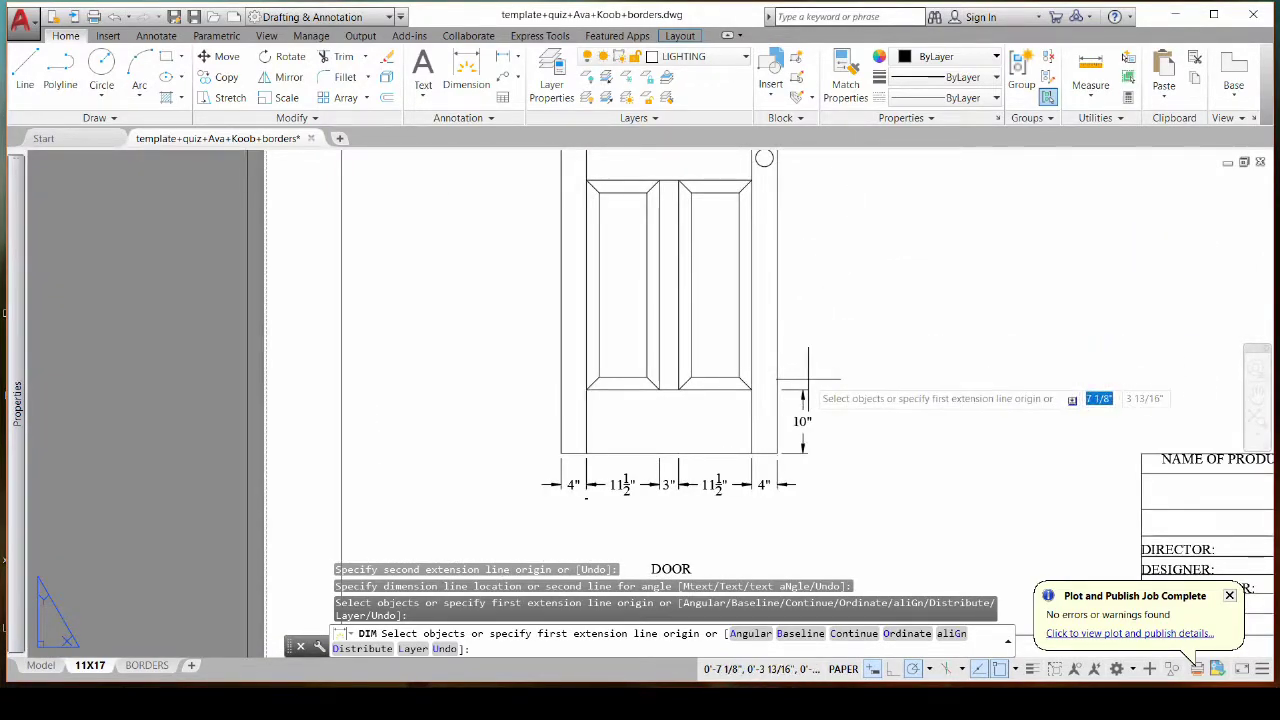
{"action": "scroll", "coordinate": [808, 380], "scroll_direction": "up", "scroll_amount": 2}
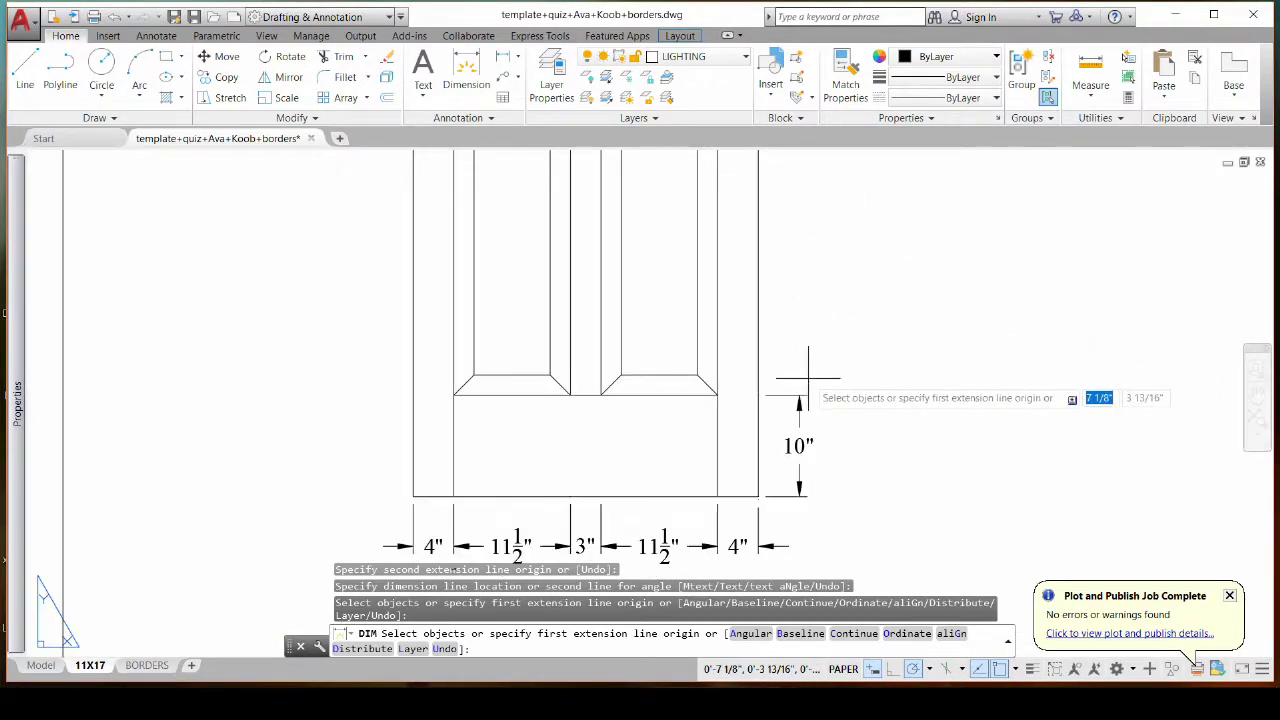
Add a 2'-9" dimension up to the middle rail, then undo it
{"action": "left_click", "coordinate": [717, 395]}
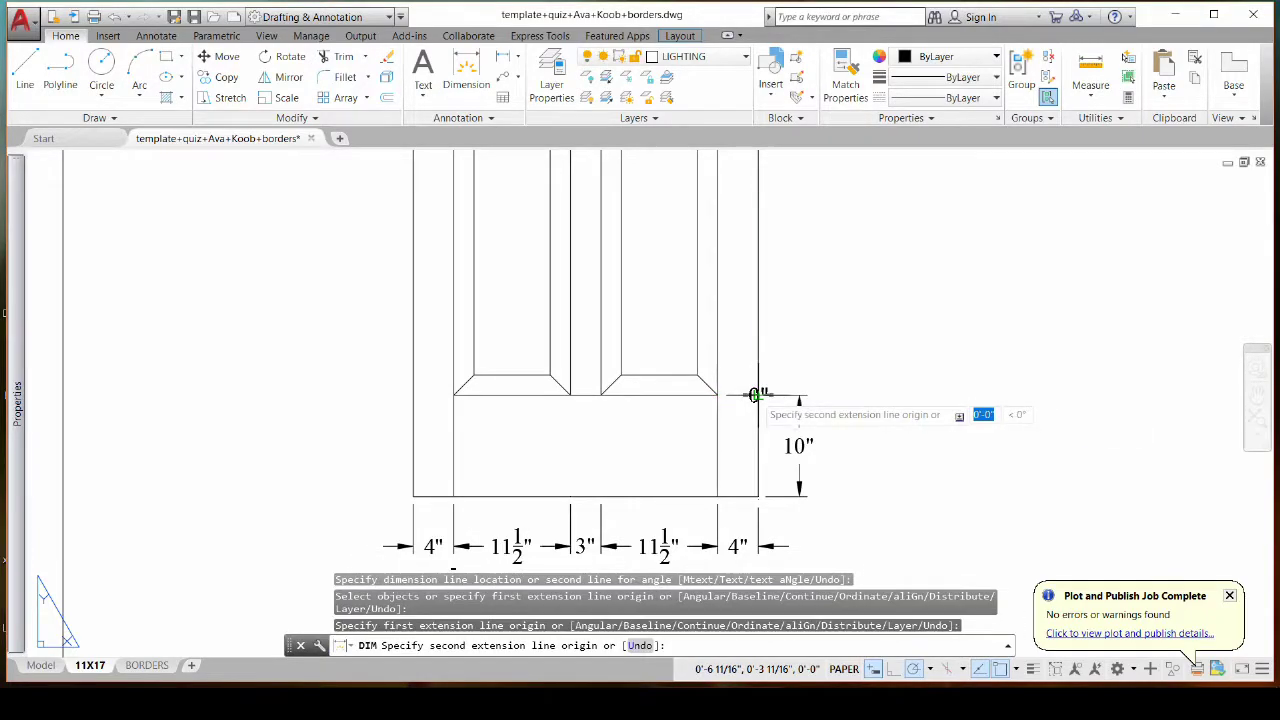
{"action": "scroll", "coordinate": [756, 395], "scroll_direction": "down", "scroll_amount": 3}
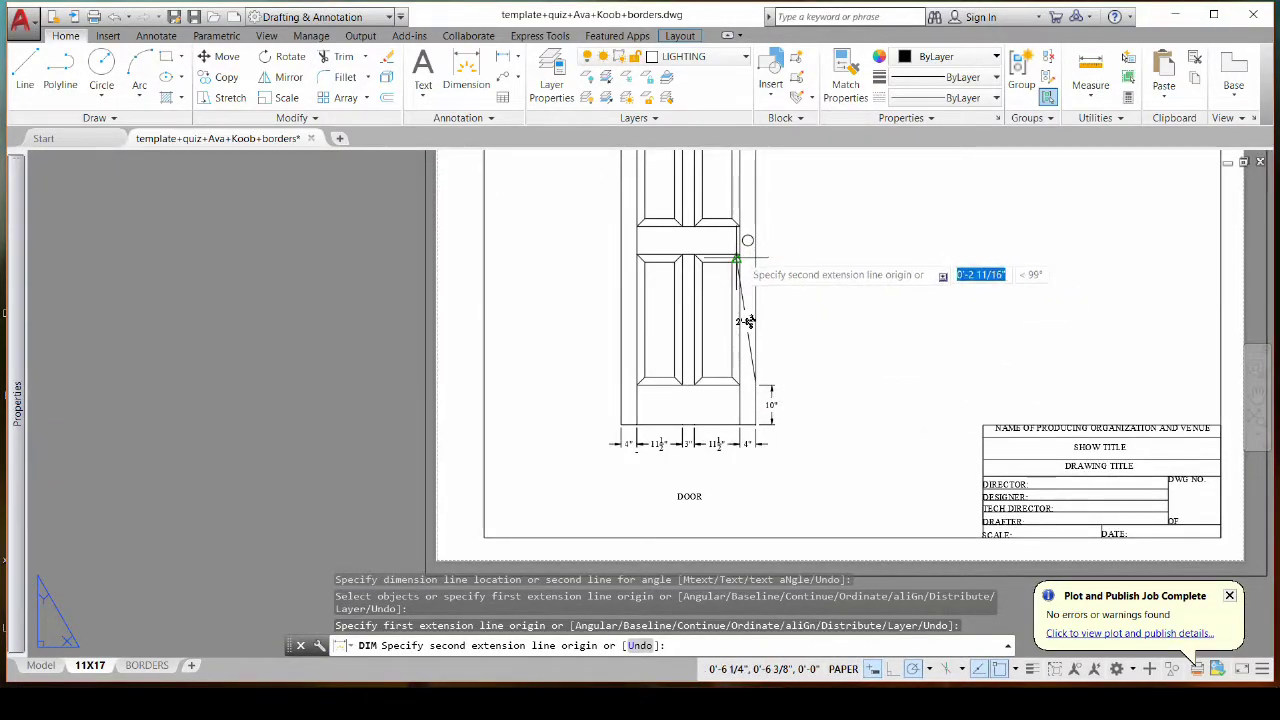
{"action": "scroll", "coordinate": [740, 262], "scroll_direction": "up", "scroll_amount": 5}
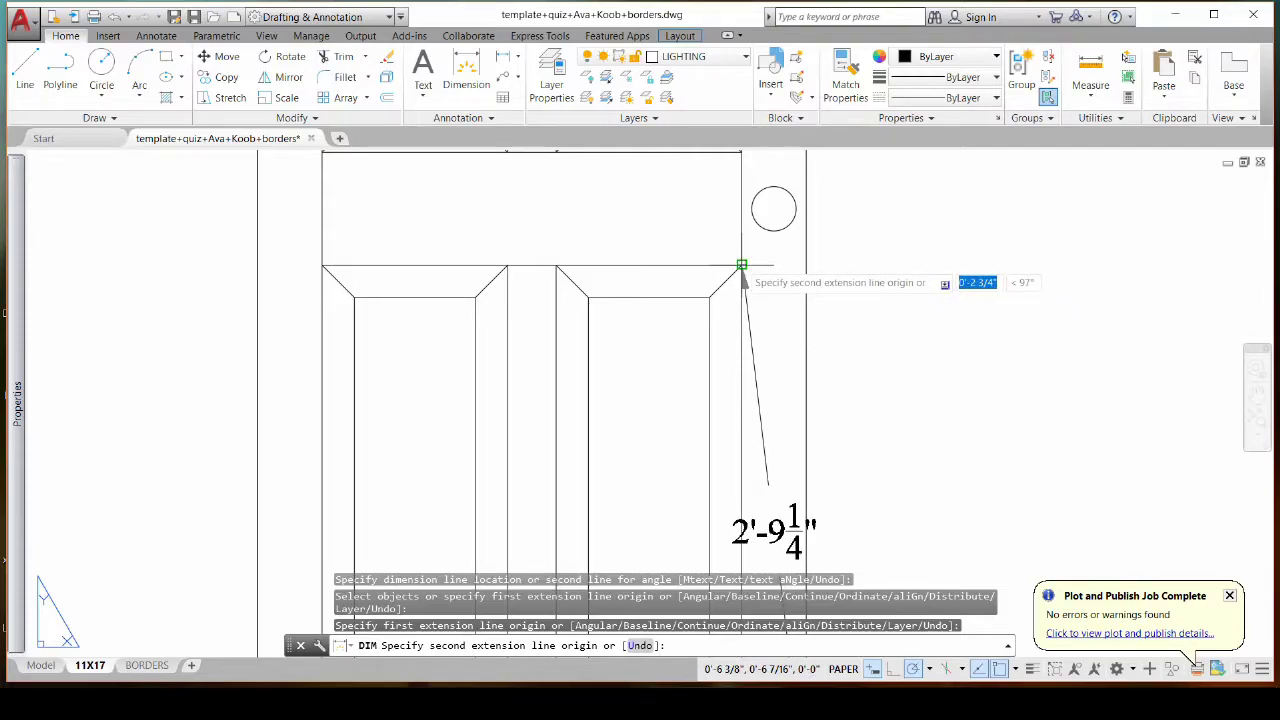
{"action": "left_click", "coordinate": [806, 272]}
{"action": "scroll", "coordinate": [830, 272], "scroll_direction": "down", "scroll_amount": 4}
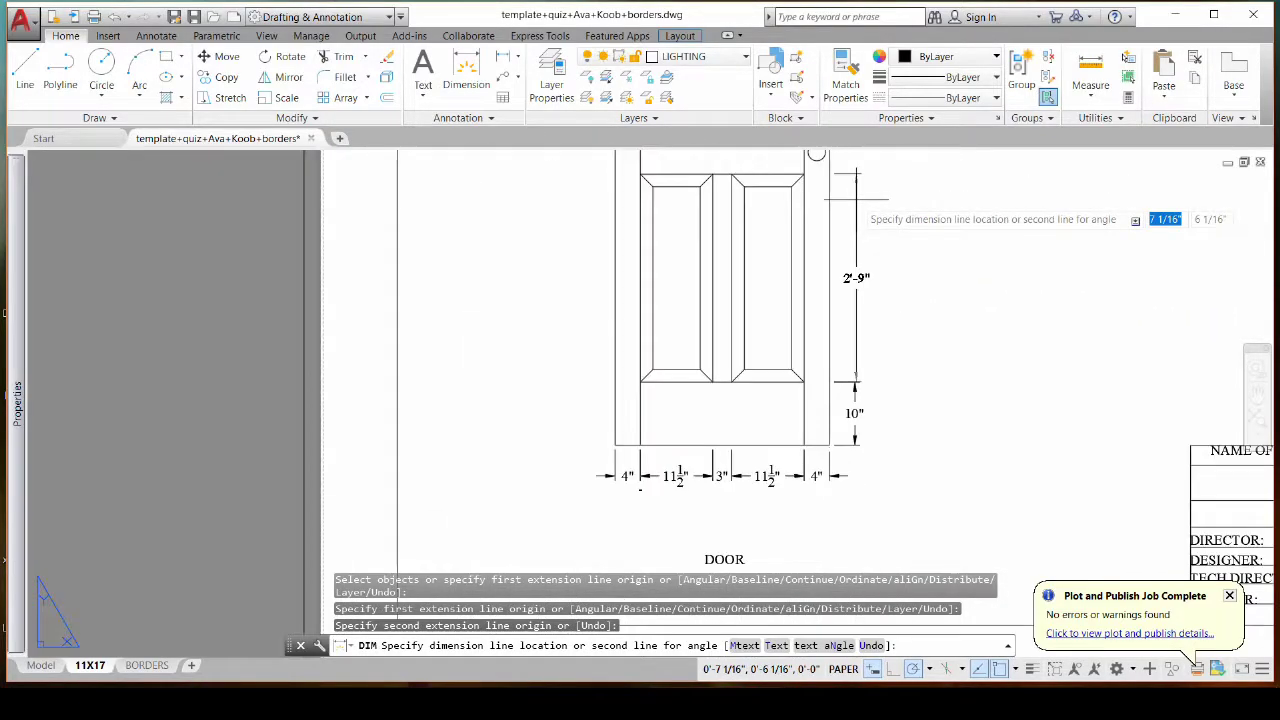
{"action": "scroll", "coordinate": [843, 455], "scroll_direction": "up", "scroll_amount": 4}
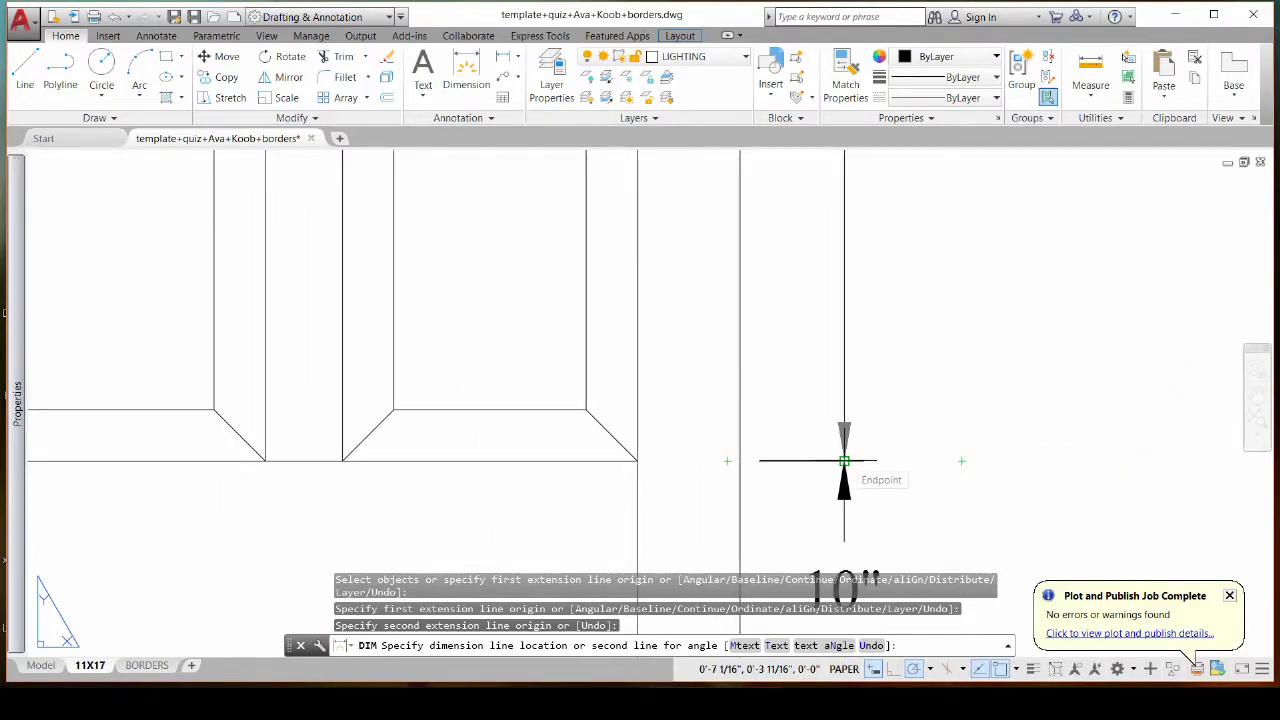
{"action": "left_click", "coordinate": [844, 461]}
{"action": "scroll", "coordinate": [1000, 414], "scroll_direction": "down", "scroll_amount": 3}
{"action": "scroll", "coordinate": [857, 471], "scroll_direction": "up", "scroll_amount": 3}
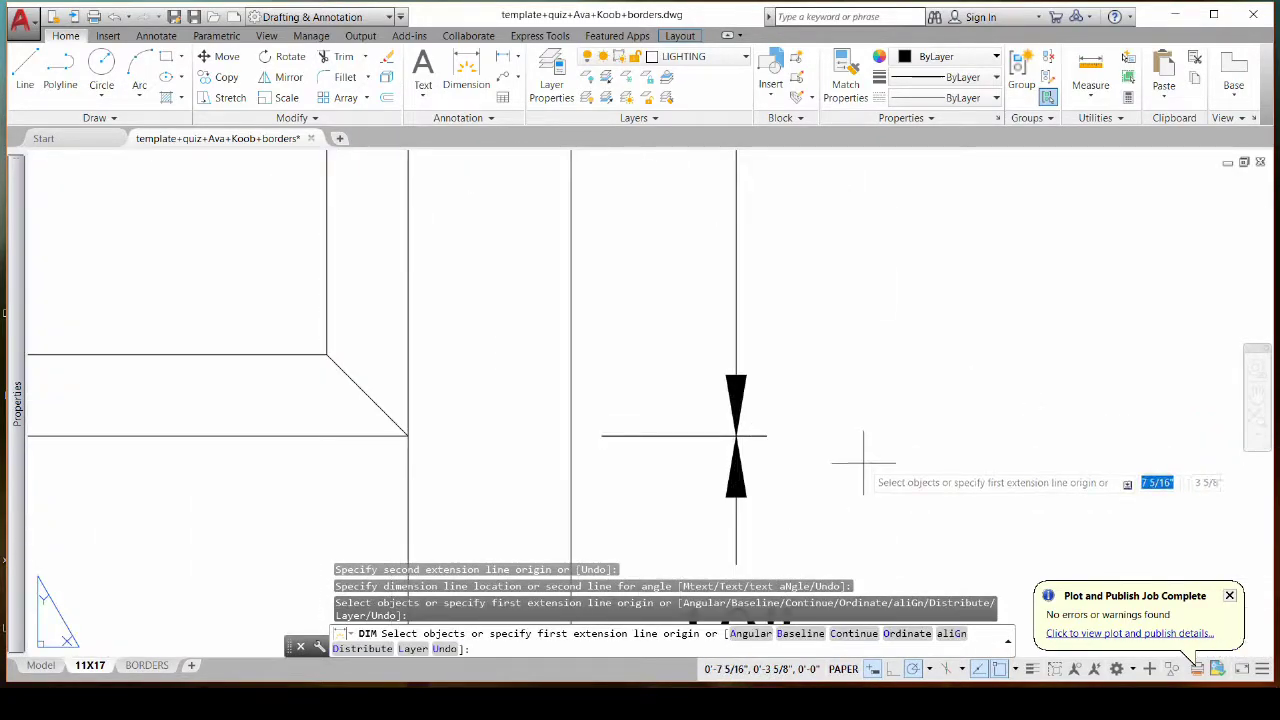
{"action": "scroll", "coordinate": [860, 460], "scroll_direction": "down", "scroll_amount": 5}
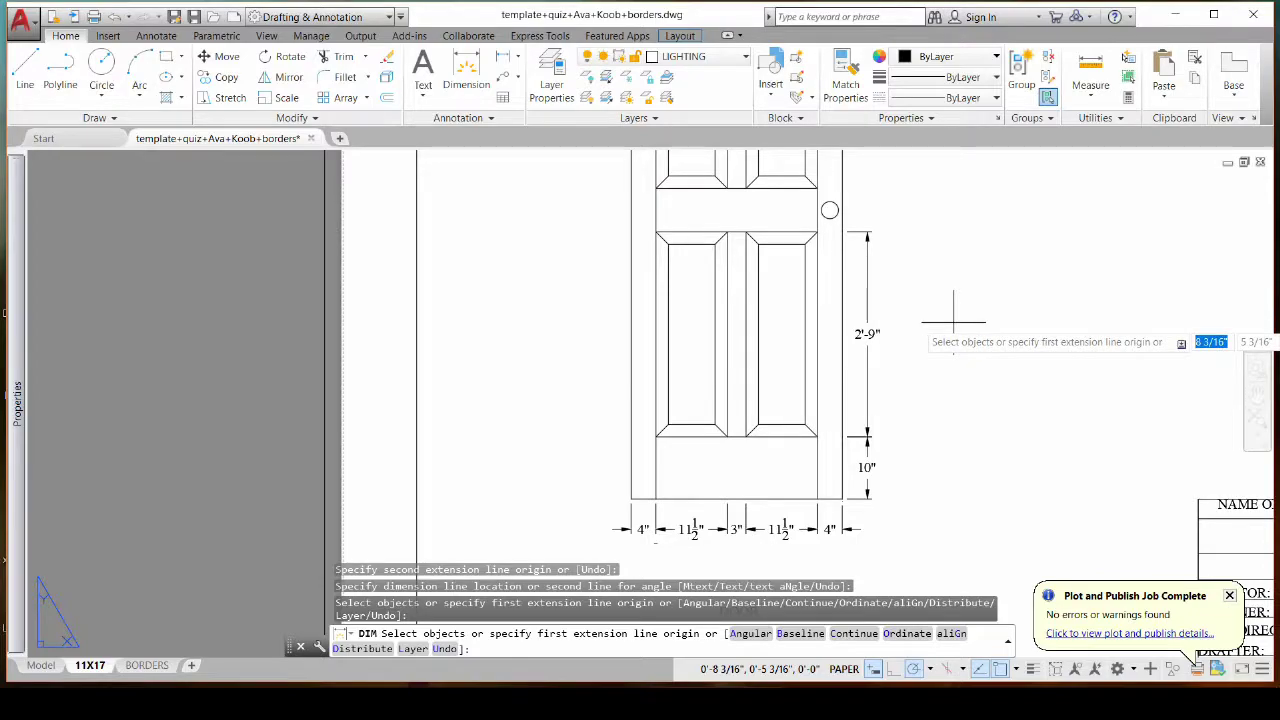
{"action": "key", "text": "ctrl+z"}
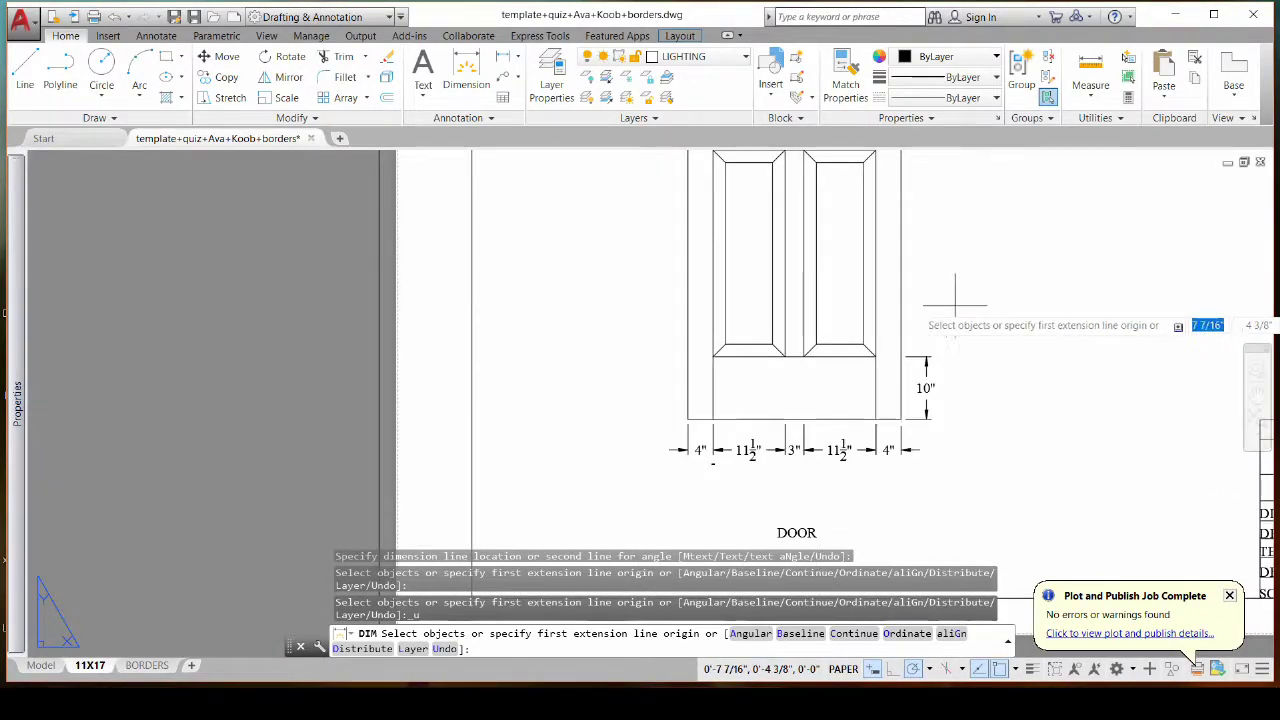
Start a continued dimension chained from the 10" bottom rail dimension
{"action": "key", "text": "Escape"}
{"action": "middle_click_drag", "start_coordinate": [954, 305], "coordinate": [887, 390]}
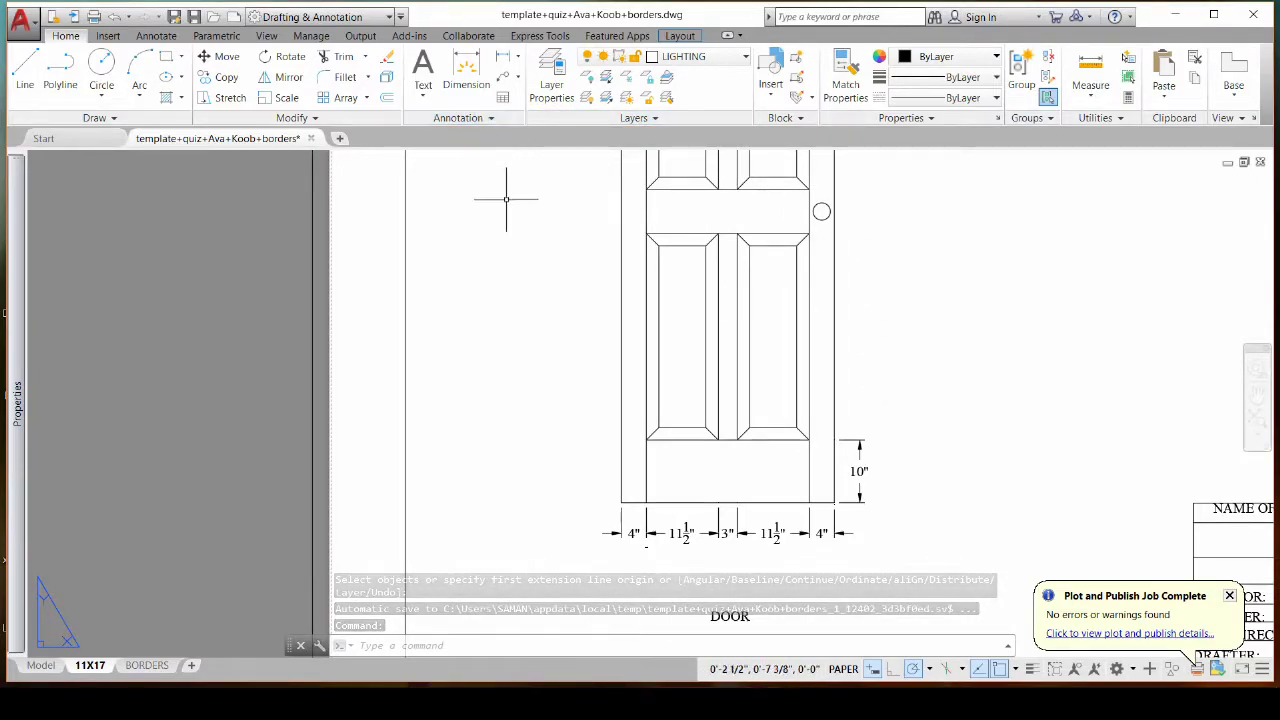
{"action": "left_click", "coordinate": [158, 36]}
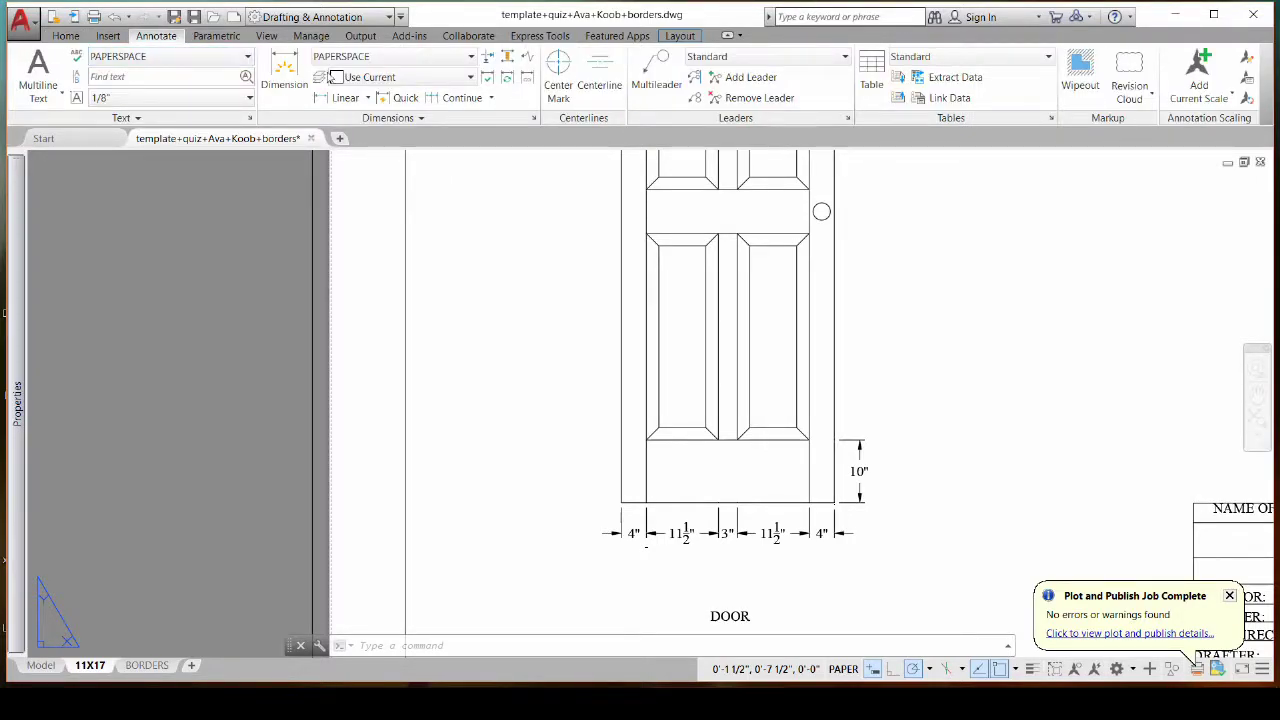
{"action": "left_click", "coordinate": [459, 98]}
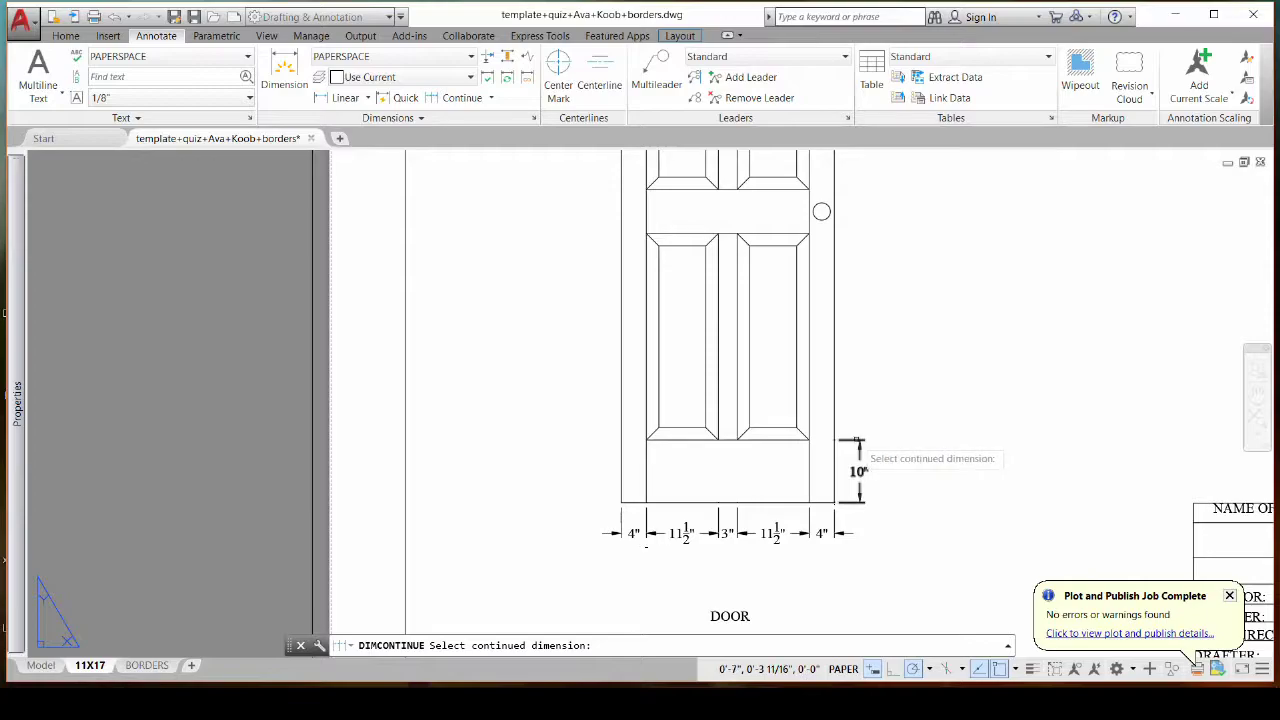
{"action": "left_click", "coordinate": [853, 442]}
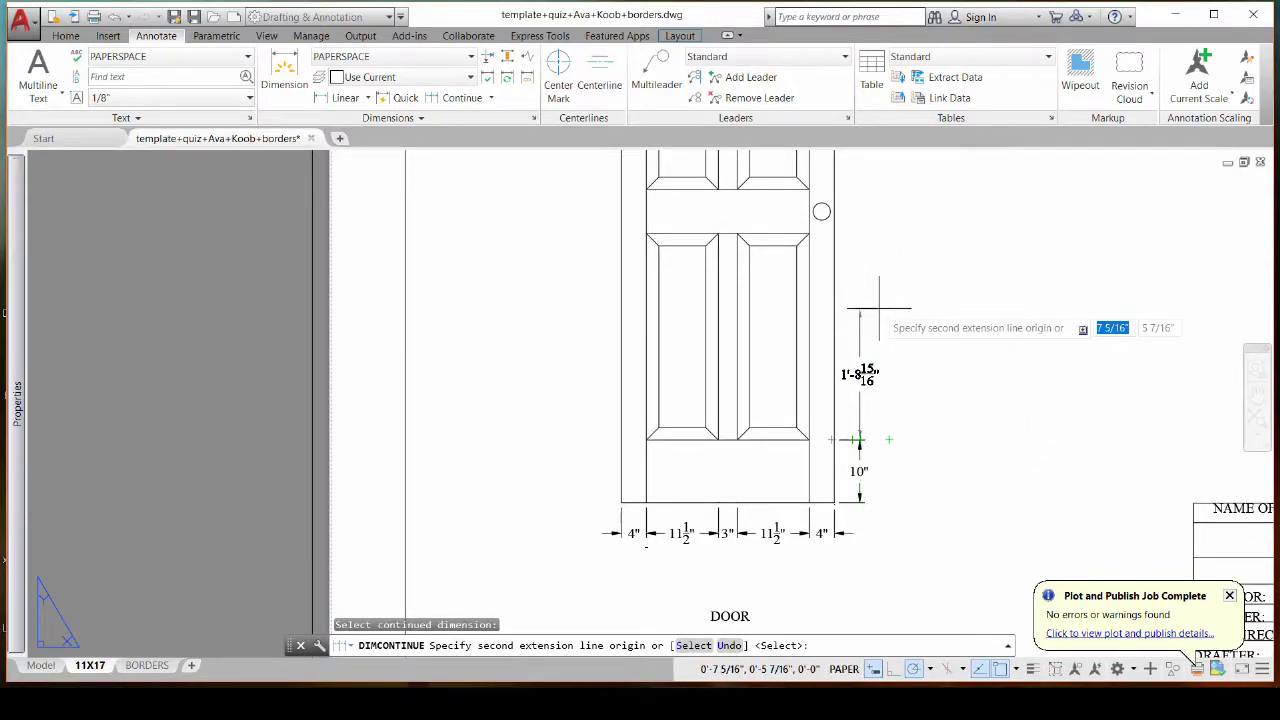
{"action": "scroll", "coordinate": [879, 309], "scroll_direction": "up", "scroll_amount": 2}
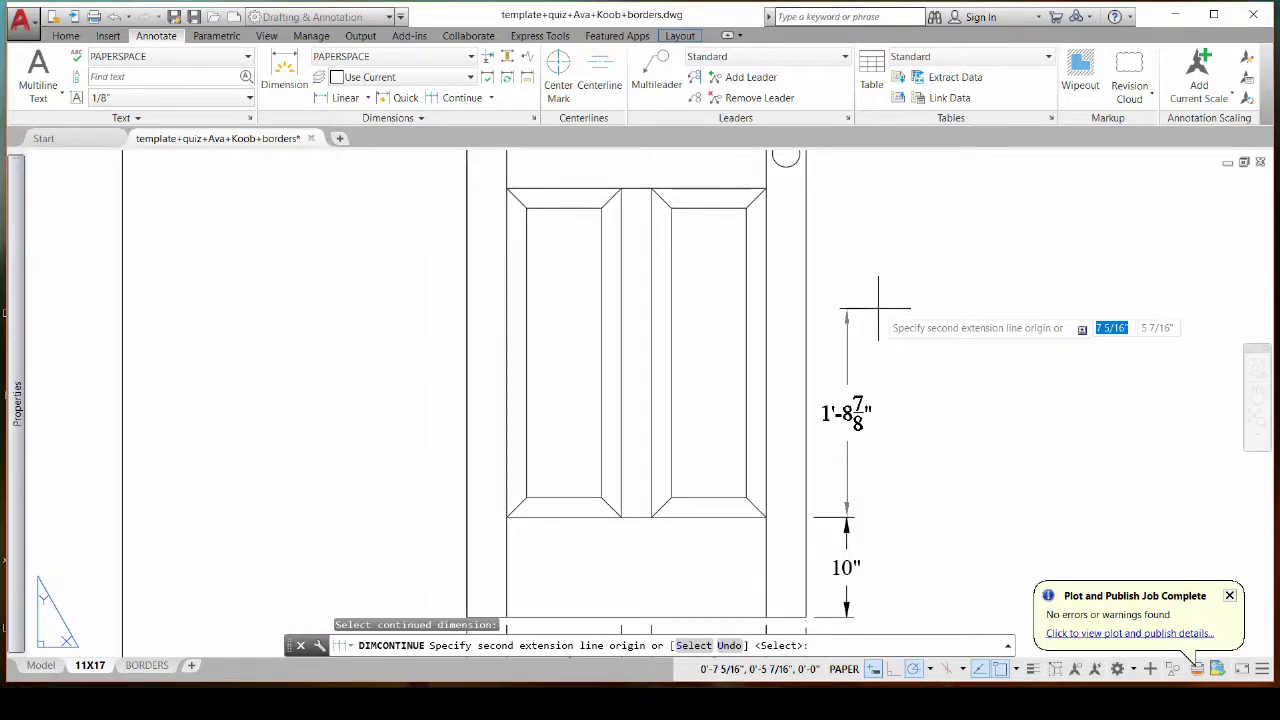
{"action": "scroll", "coordinate": [879, 309], "scroll_direction": "up", "scroll_amount": 1}
{"action": "scroll", "coordinate": [857, 306], "scroll_direction": "down", "scroll_amount": 1}
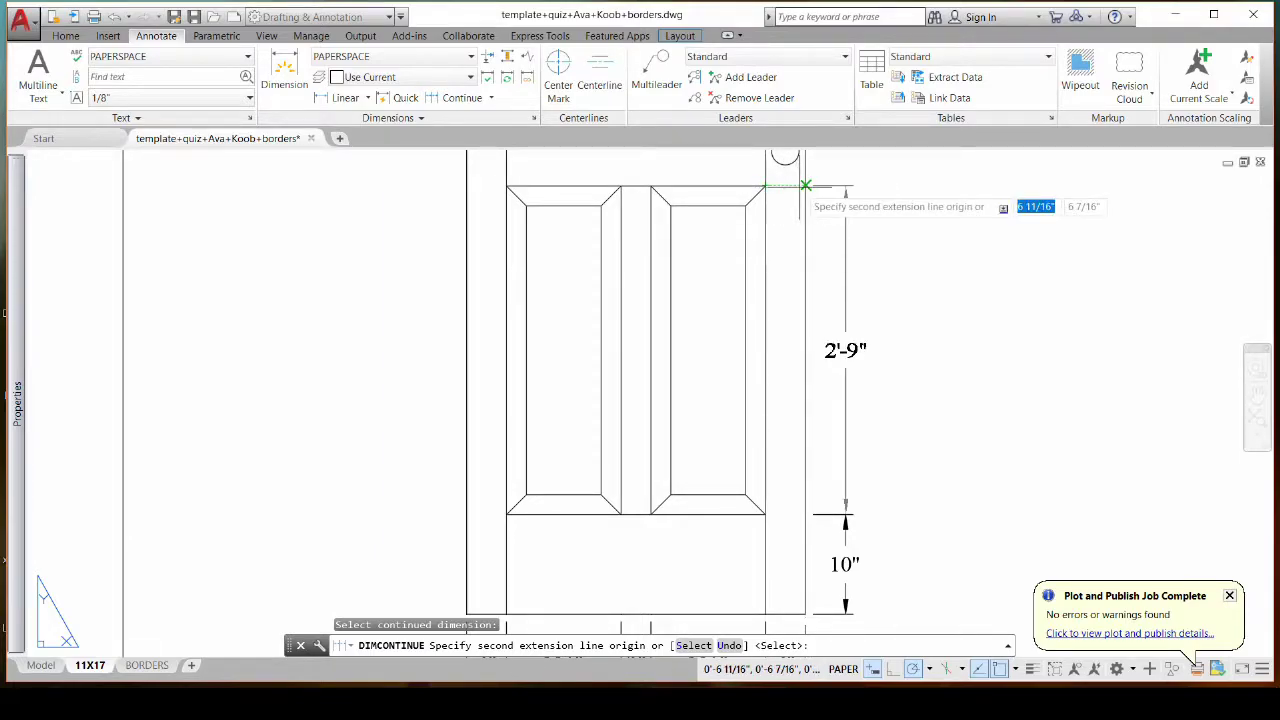
Chain 2'-9", 7", 2'-1" and 5" dimensions up the door's right edge to its top
{"action": "left_click", "coordinate": [806, 186]}
{"action": "middle_click_drag", "start_coordinate": [916, 213], "coordinate": [916, 423]}
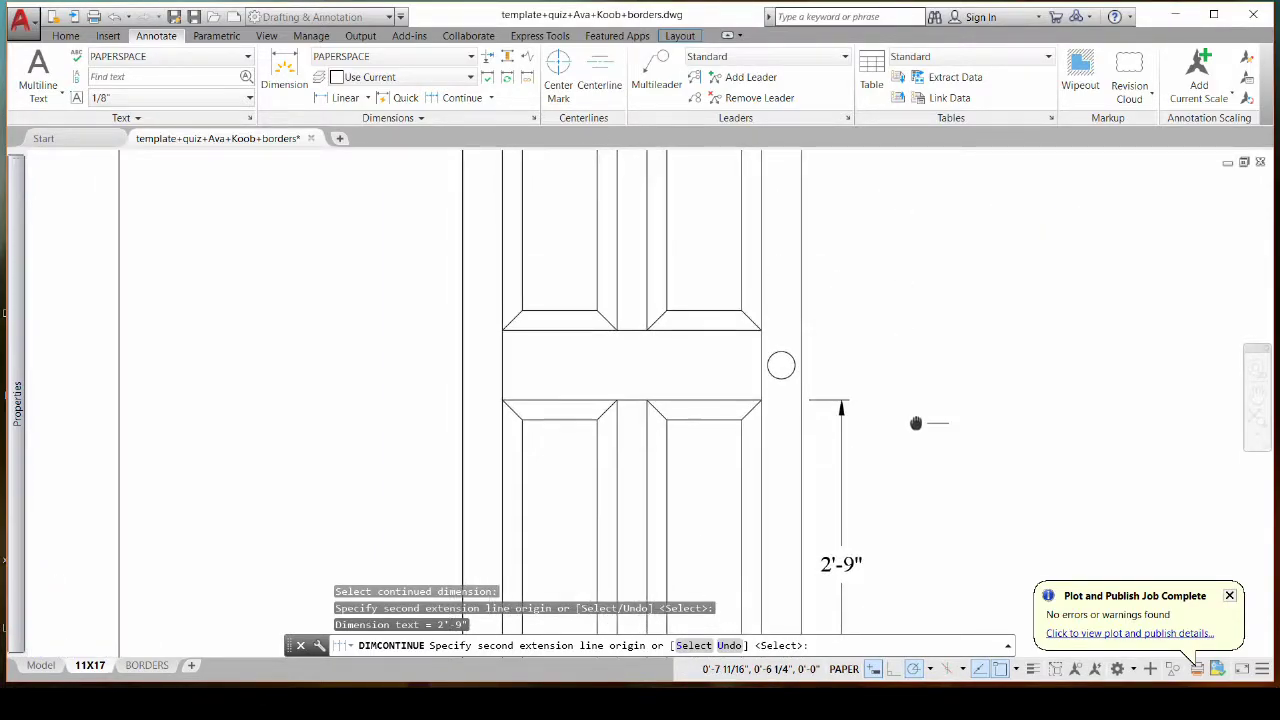
{"action": "scroll", "coordinate": [843, 334], "scroll_direction": "up", "scroll_amount": 4}
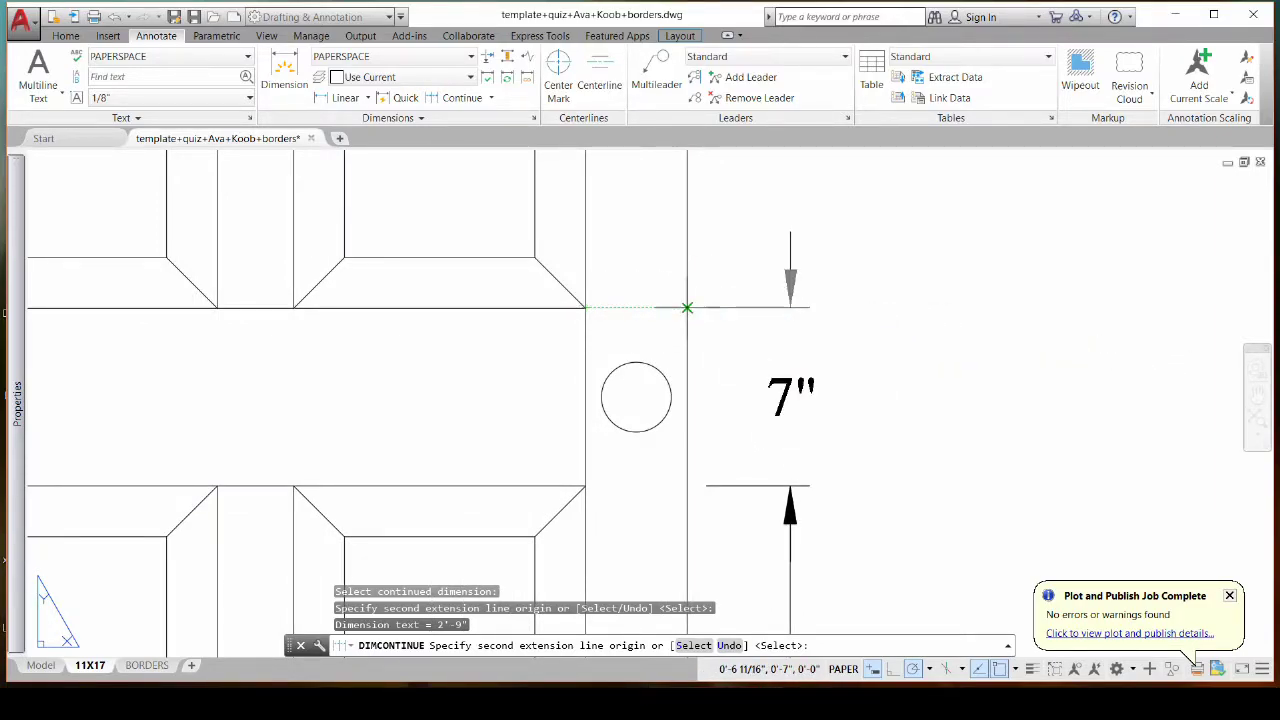
{"action": "left_click", "coordinate": [687, 307]}
{"action": "scroll", "coordinate": [692, 307], "scroll_direction": "down", "scroll_amount": 4}
{"action": "mouse_move", "coordinate": [759, 228]}
{"action": "middle_mouse_down"}
{"action": "mouse_move", "coordinate": [858, 364]}
{"action": "mouse_move", "coordinate": [830, 385]}
{"action": "middle_mouse_up"}
{"action": "middle_click_drag", "start_coordinate": [830, 255], "coordinate": [840, 385]}
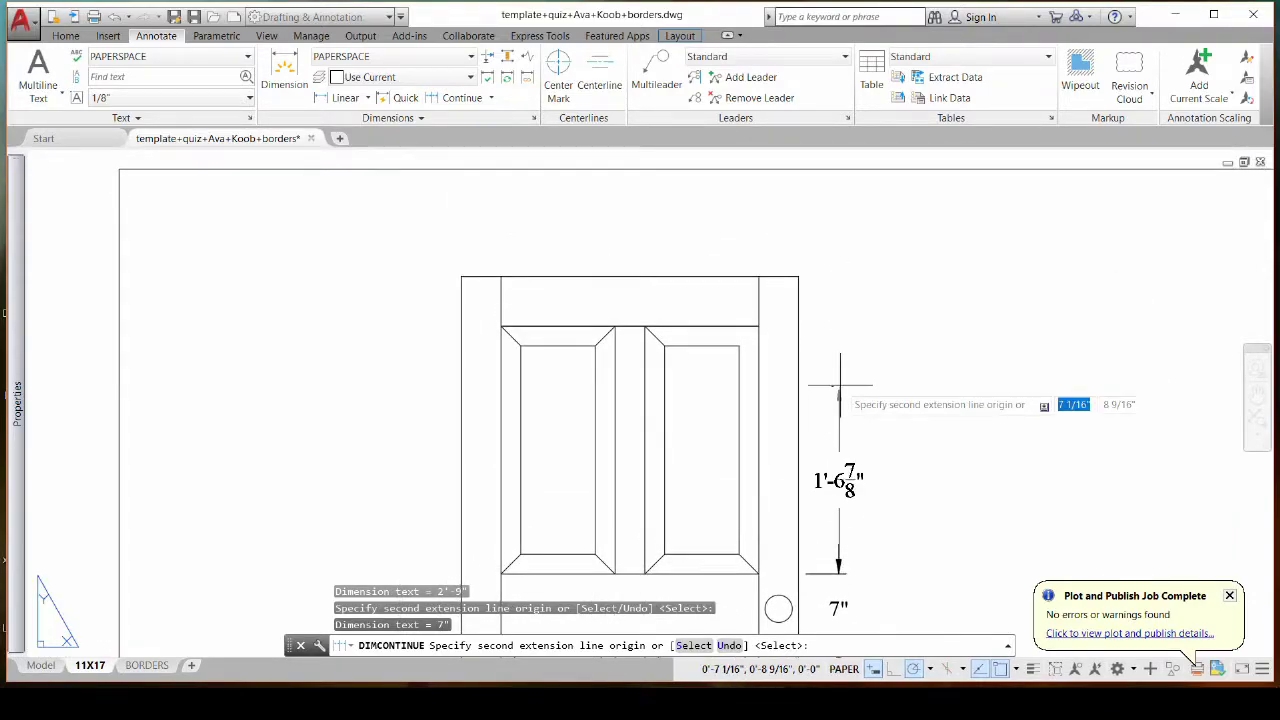
{"action": "left_click", "coordinate": [785, 326]}
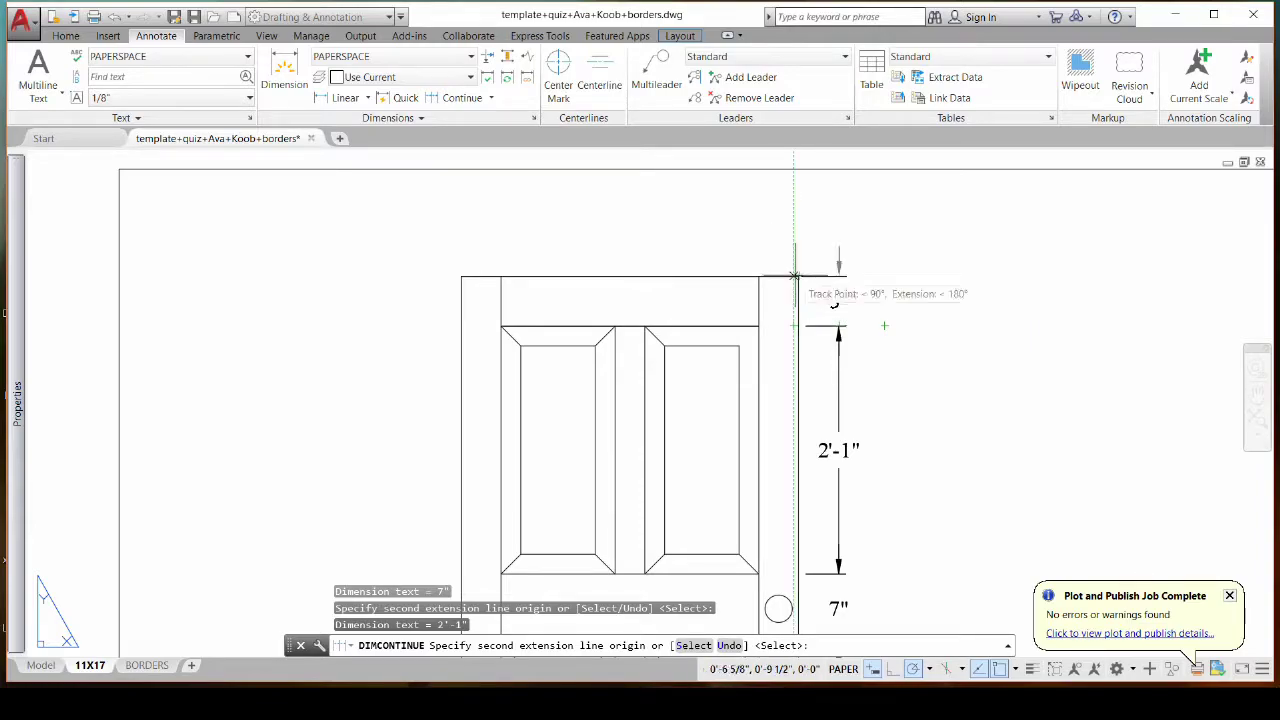
{"action": "left_click", "coordinate": [798, 276]}
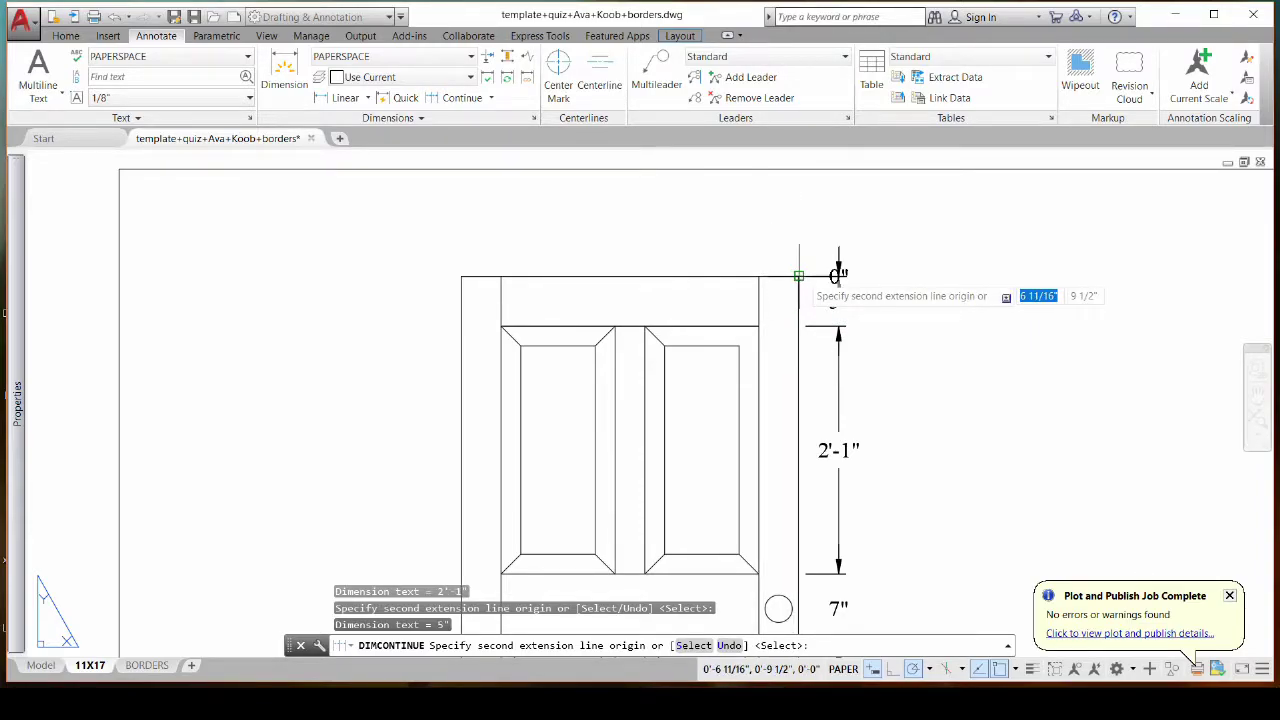
Finish the continued dimension chain
{"action": "key", "text": "Return"}
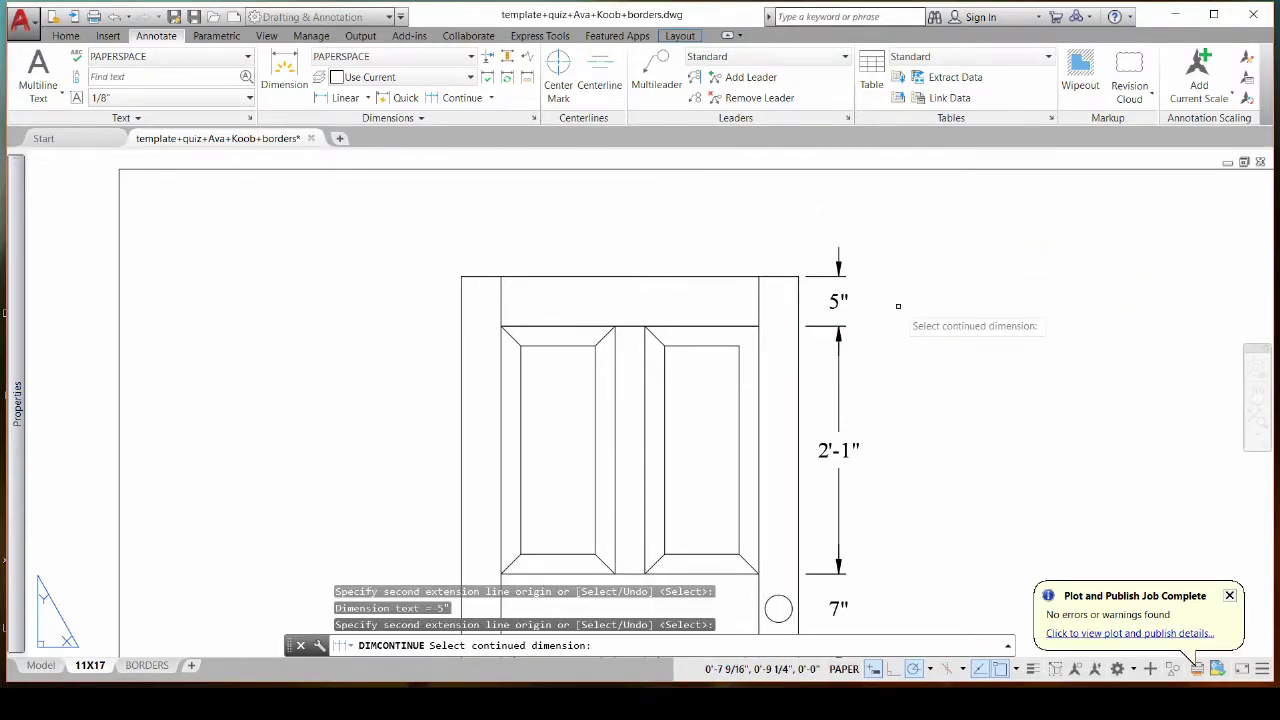
{"action": "scroll", "coordinate": [898, 306], "scroll_direction": "down", "scroll_amount": 5}
{"action": "scroll", "coordinate": [877, 351], "scroll_direction": "up", "scroll_amount": 2}
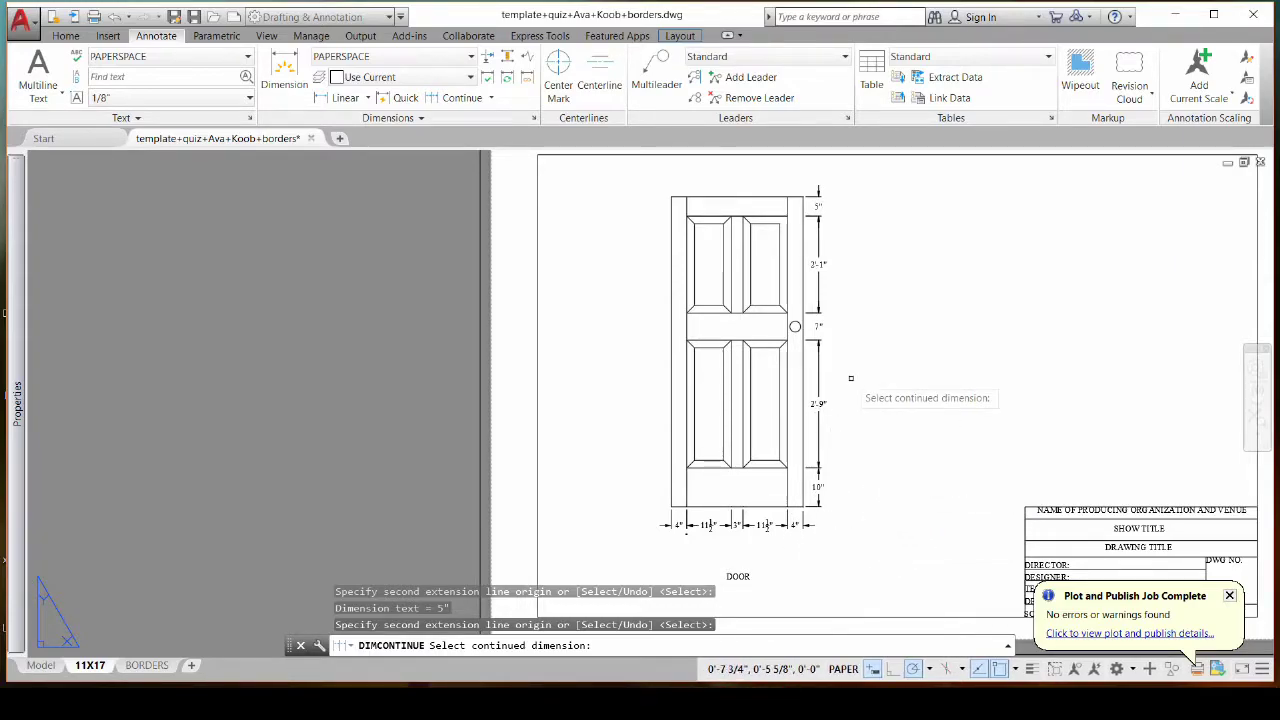
{"action": "key", "text": "Return"}
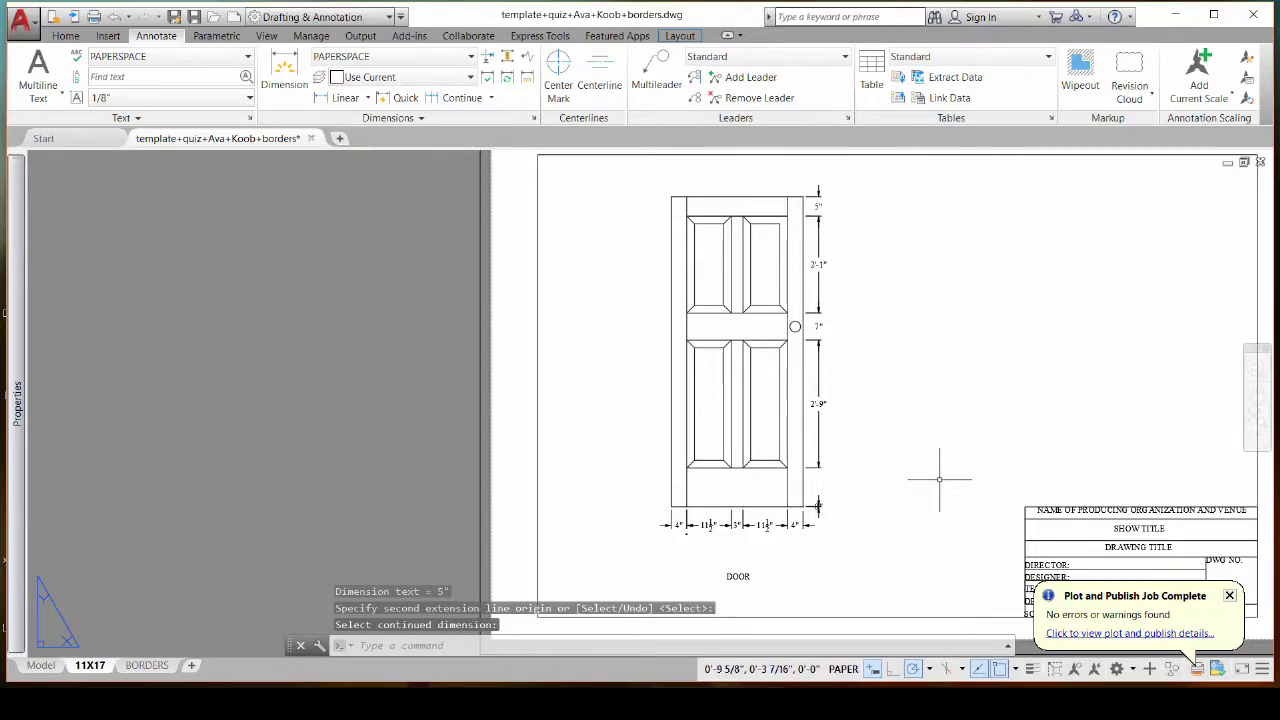
{"action": "scroll", "coordinate": [825, 497], "scroll_direction": "up", "scroll_amount": 2}
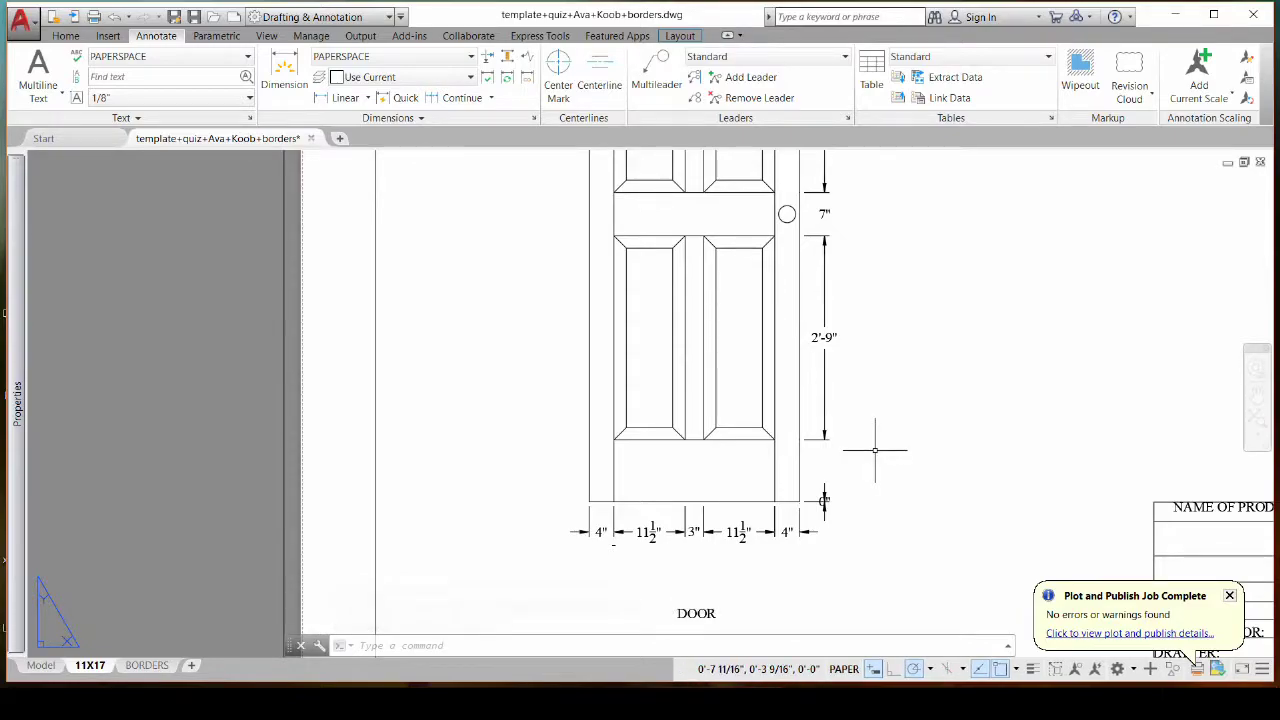
Undo the upper chain and restart continued dimensioning from the 10" dimension
{"action": "key", "text": "ctrl+z"}
{"action": "key", "text": "ctrl+z"}
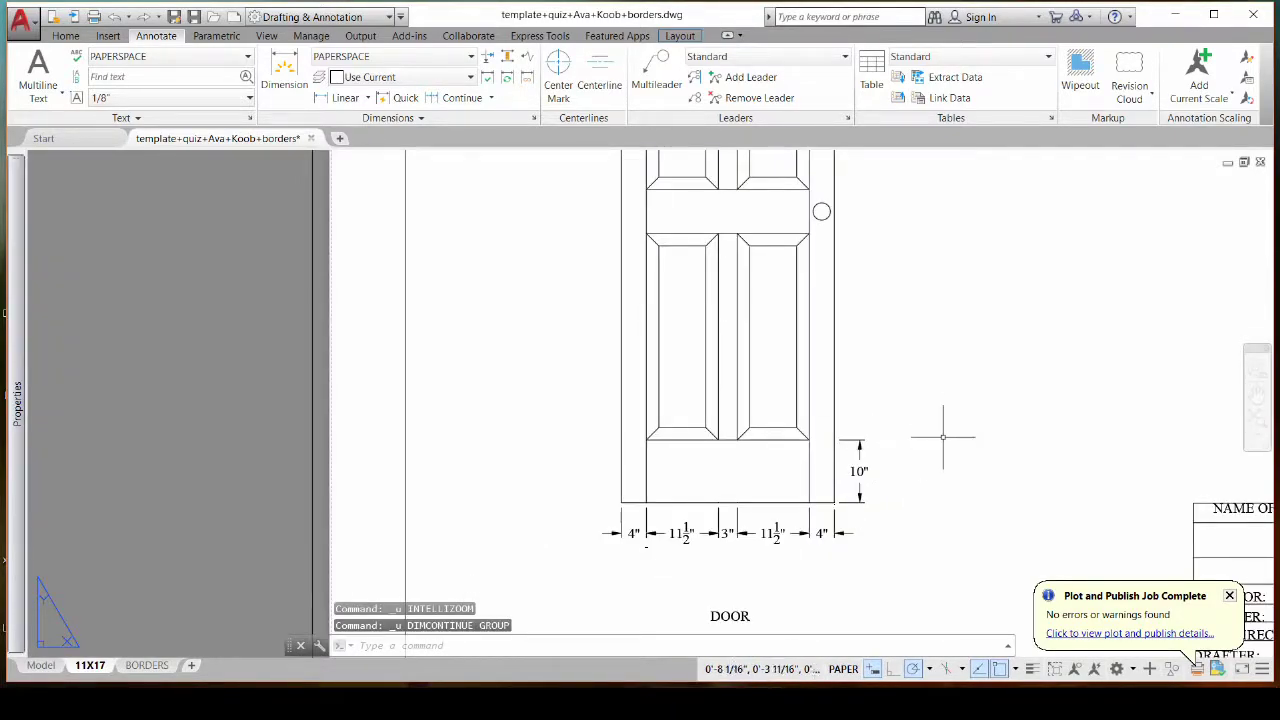
{"action": "scroll", "coordinate": [886, 414], "scroll_direction": "down", "scroll_amount": 2}
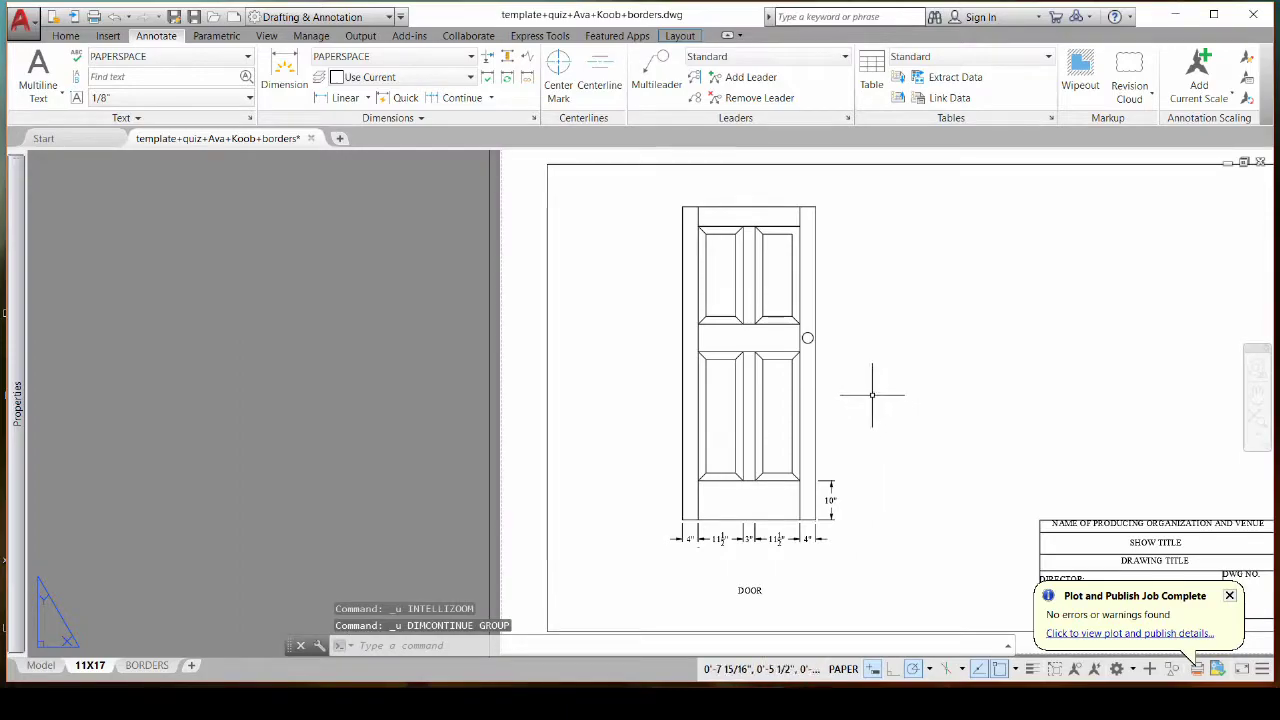
{"action": "middle_click_drag", "start_coordinate": [868, 358], "coordinate": [842, 365]}
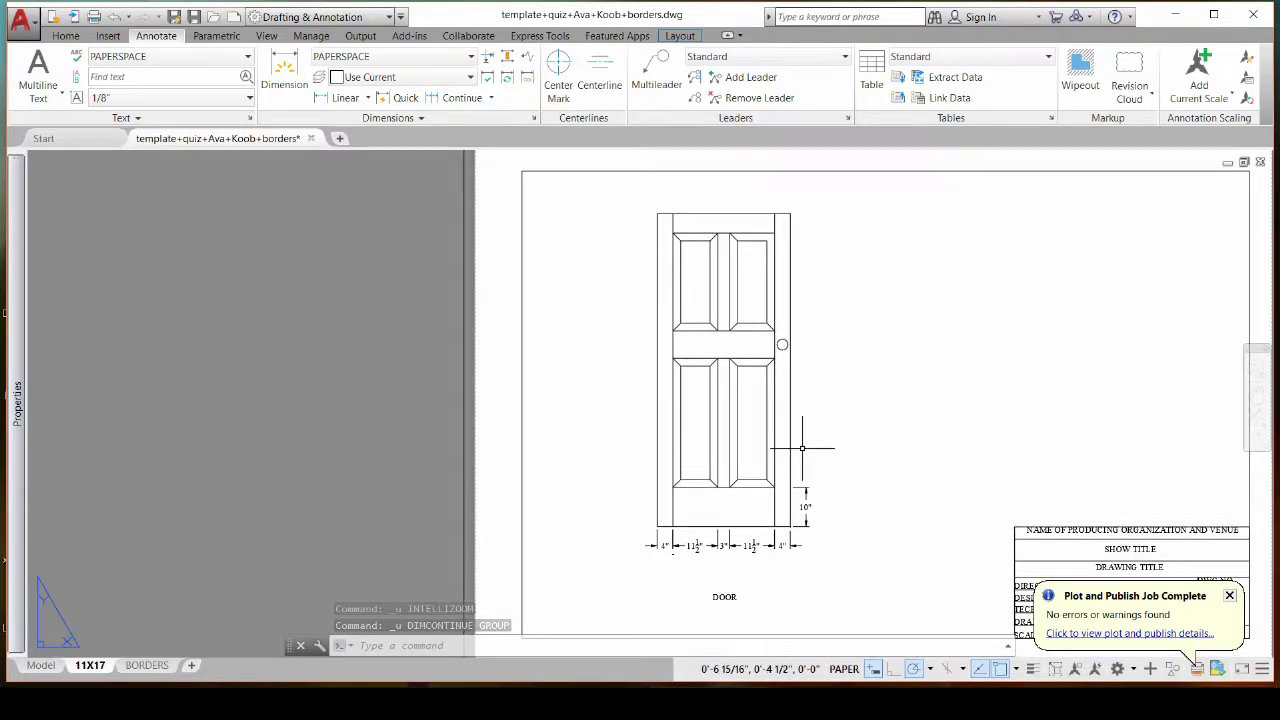
{"action": "left_click", "coordinate": [458, 97]}
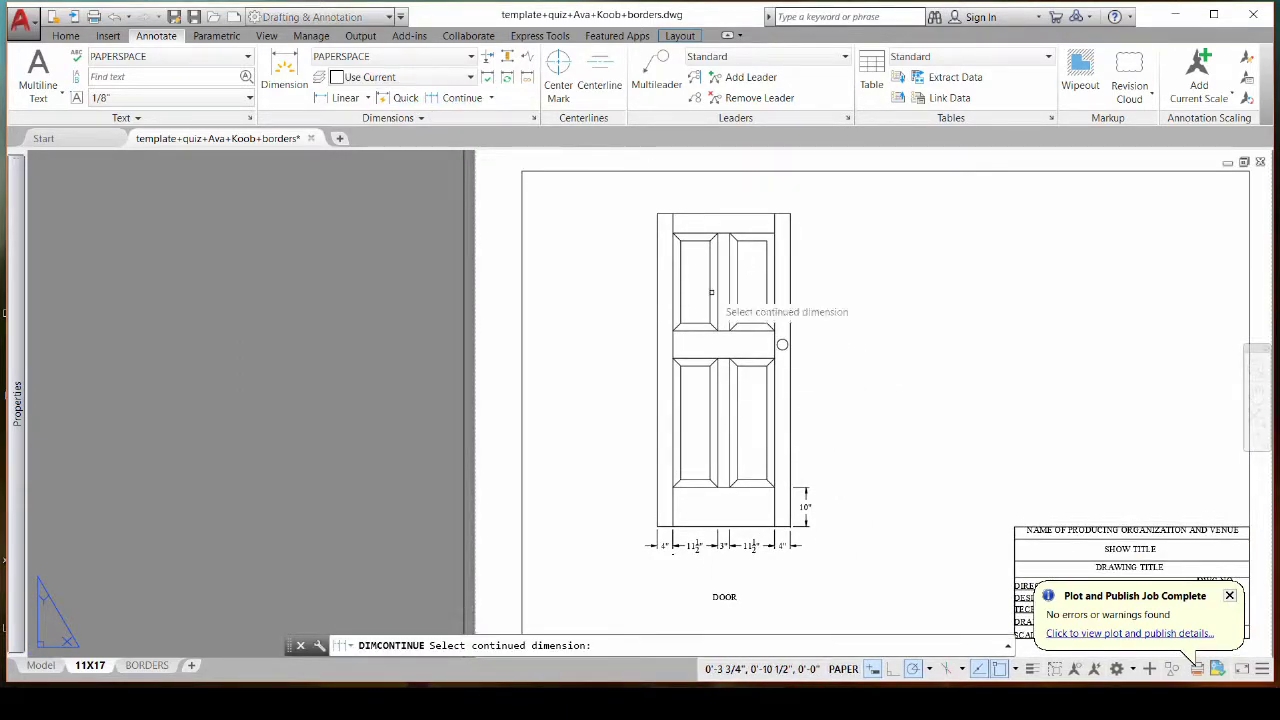
{"action": "left_click", "coordinate": [807, 493]}
{"action": "scroll", "coordinate": [815, 492], "scroll_direction": "up", "scroll_amount": 5}
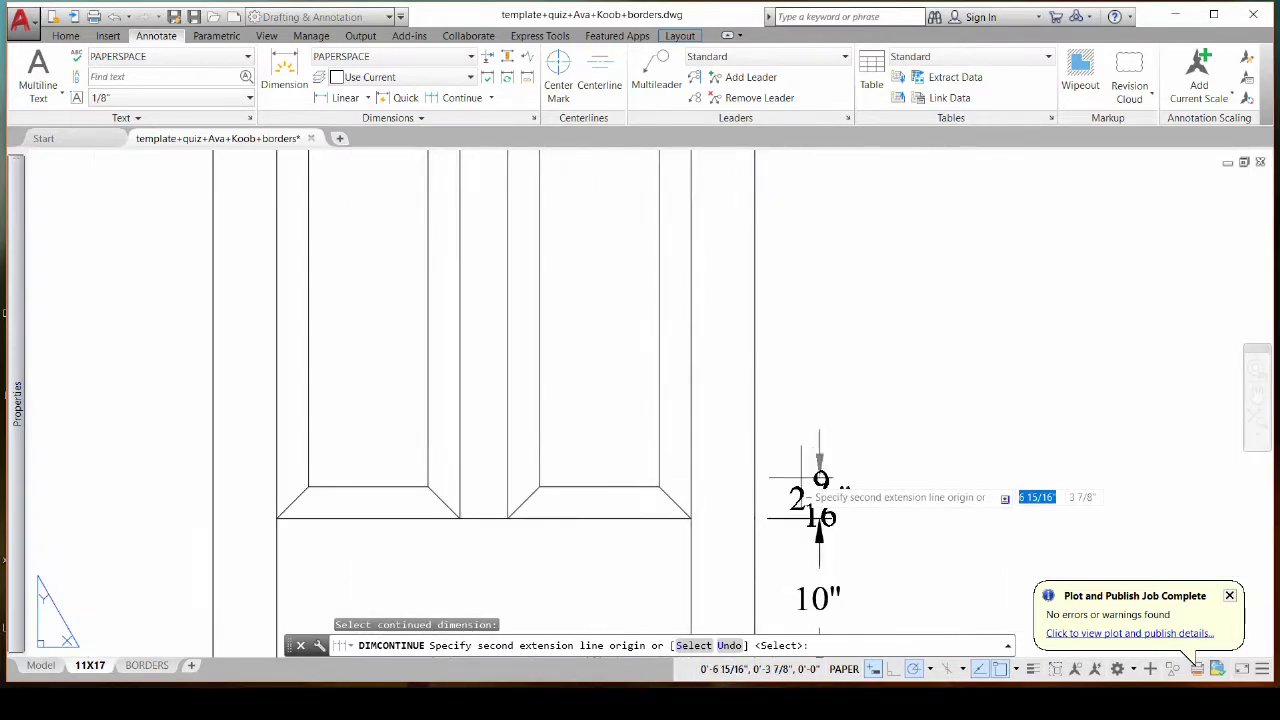
{"action": "scroll", "coordinate": [820, 497], "scroll_direction": "down", "scroll_amount": 5}
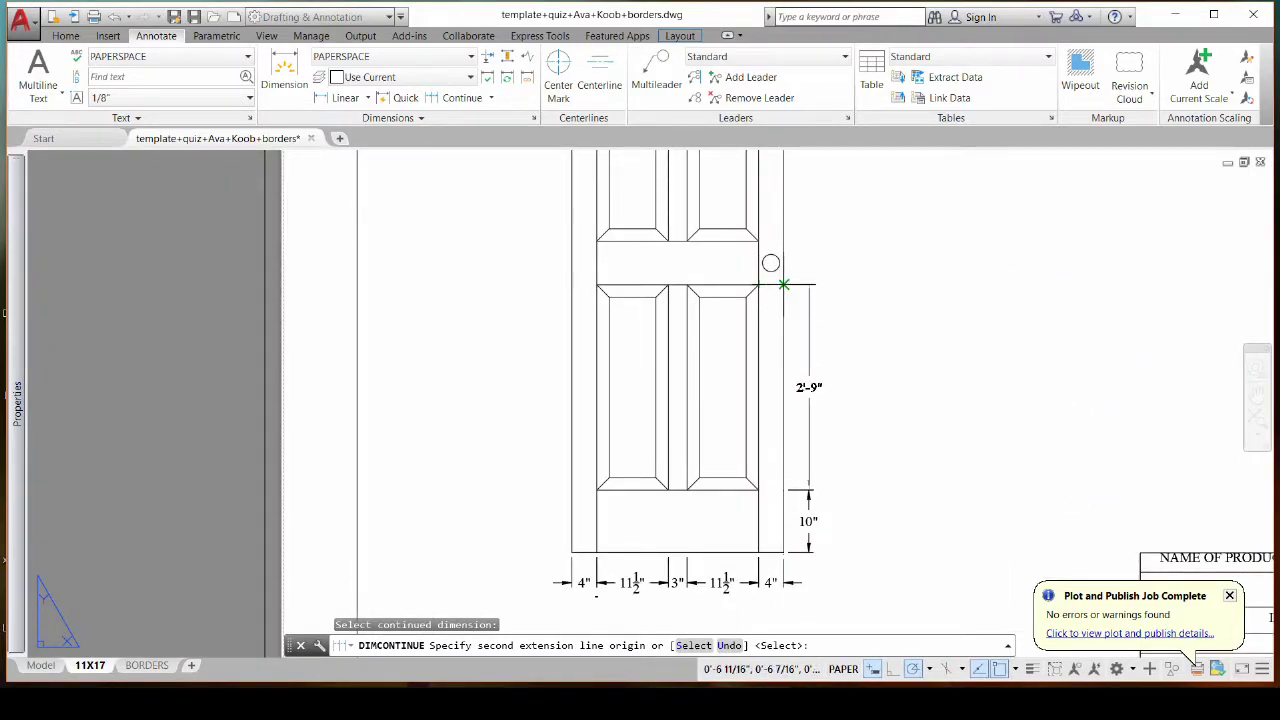
Chain the 2'-9", 7", 2'-1" and 5" dimensions up the door's right side
{"action": "left_click", "coordinate": [783, 285]}
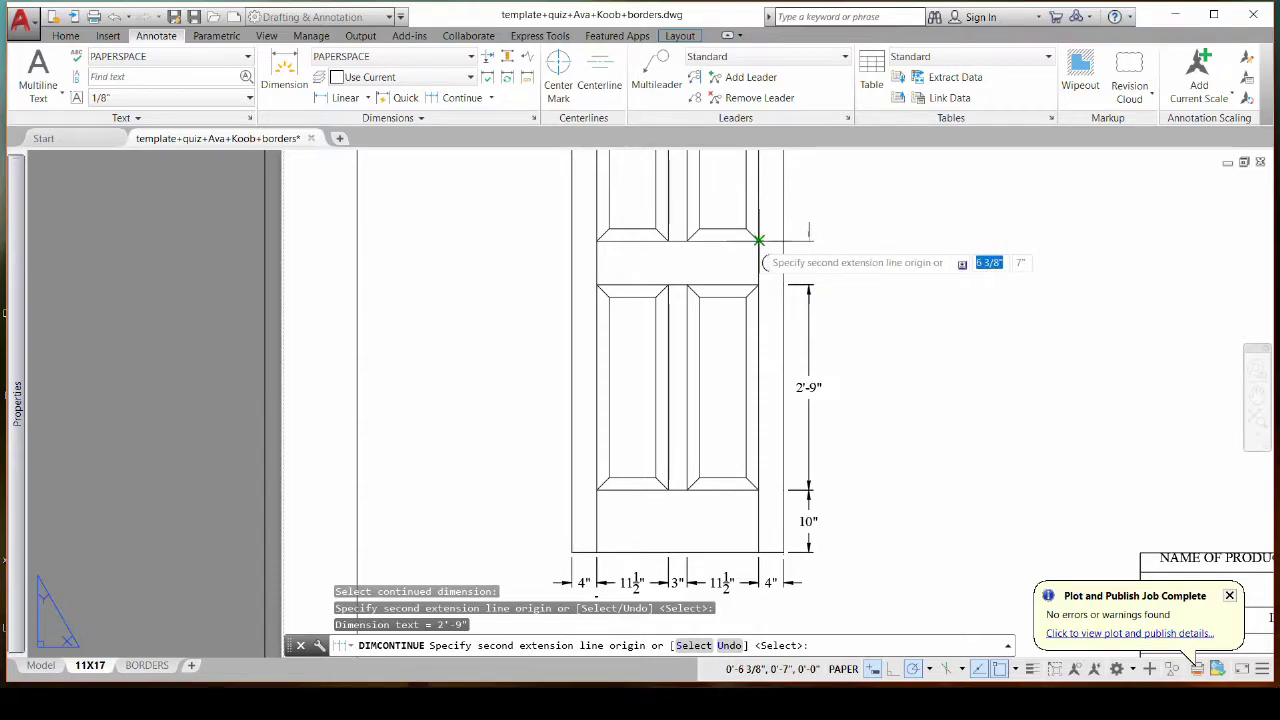
{"action": "left_click", "coordinate": [759, 240]}
{"action": "middle_click_drag", "start_coordinate": [822, 211], "coordinate": [810, 388]}
{"action": "left_click", "coordinate": [795, 262]}
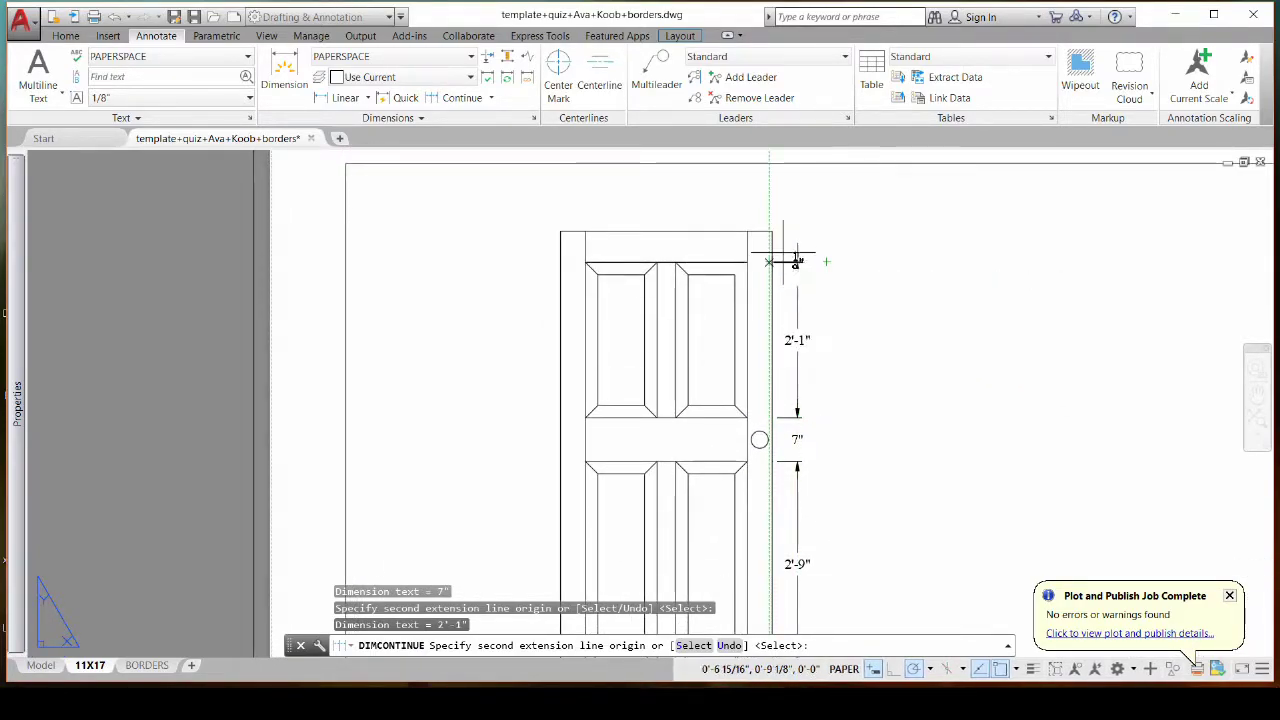
{"action": "left_click", "coordinate": [772, 231]}
{"action": "key", "text": "Return"}
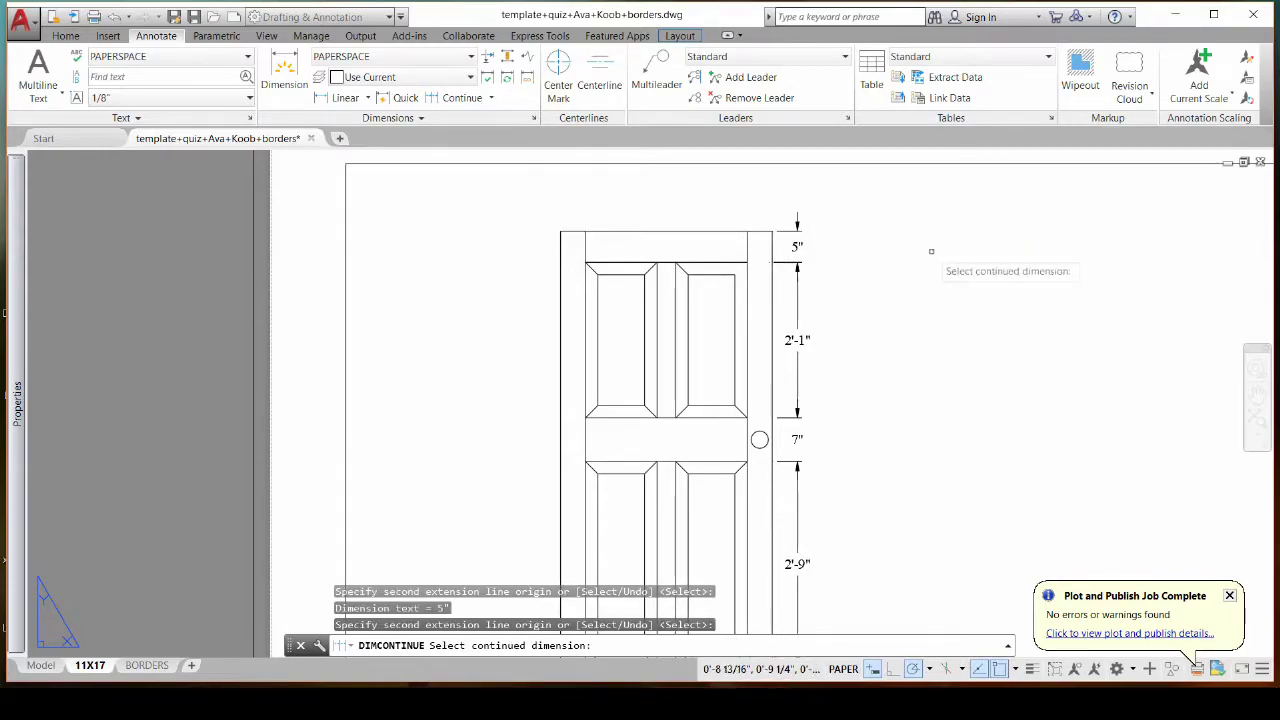
{"action": "scroll", "coordinate": [931, 251], "scroll_direction": "down", "scroll_amount": 4}
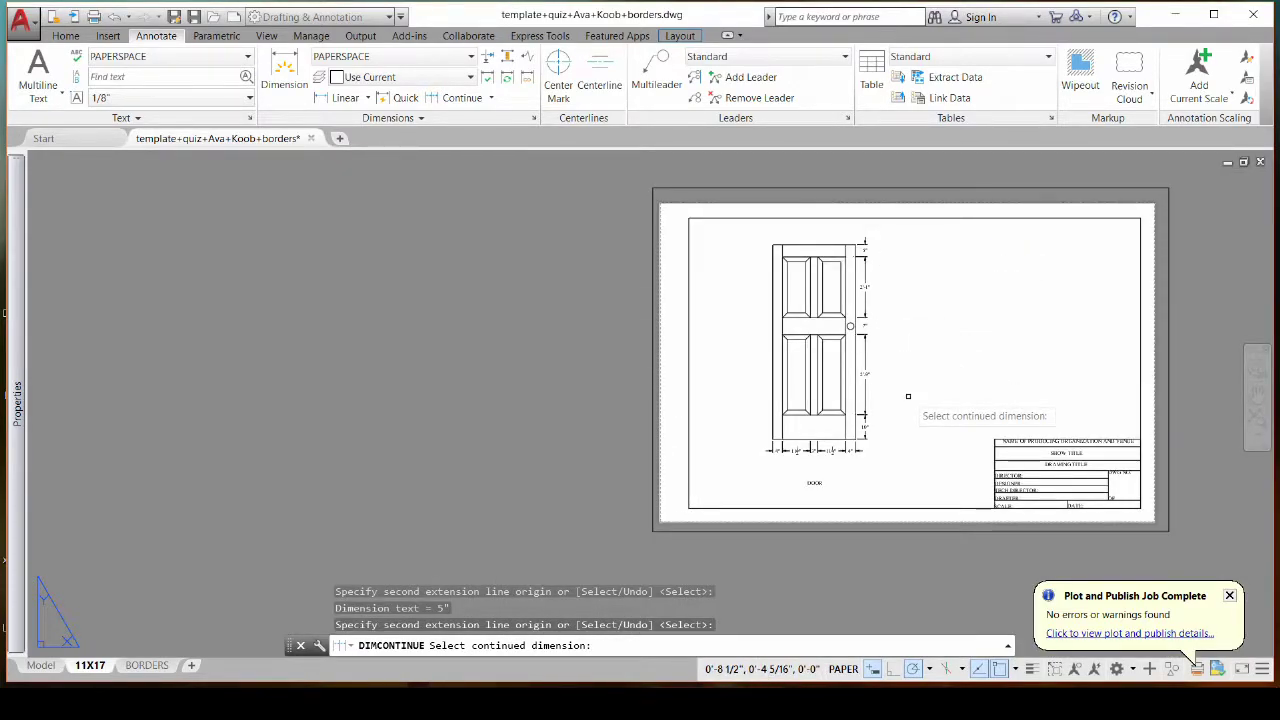
{"action": "key", "text": "Escape"}
{"action": "scroll", "coordinate": [878, 427], "scroll_direction": "up", "scroll_amount": 4}
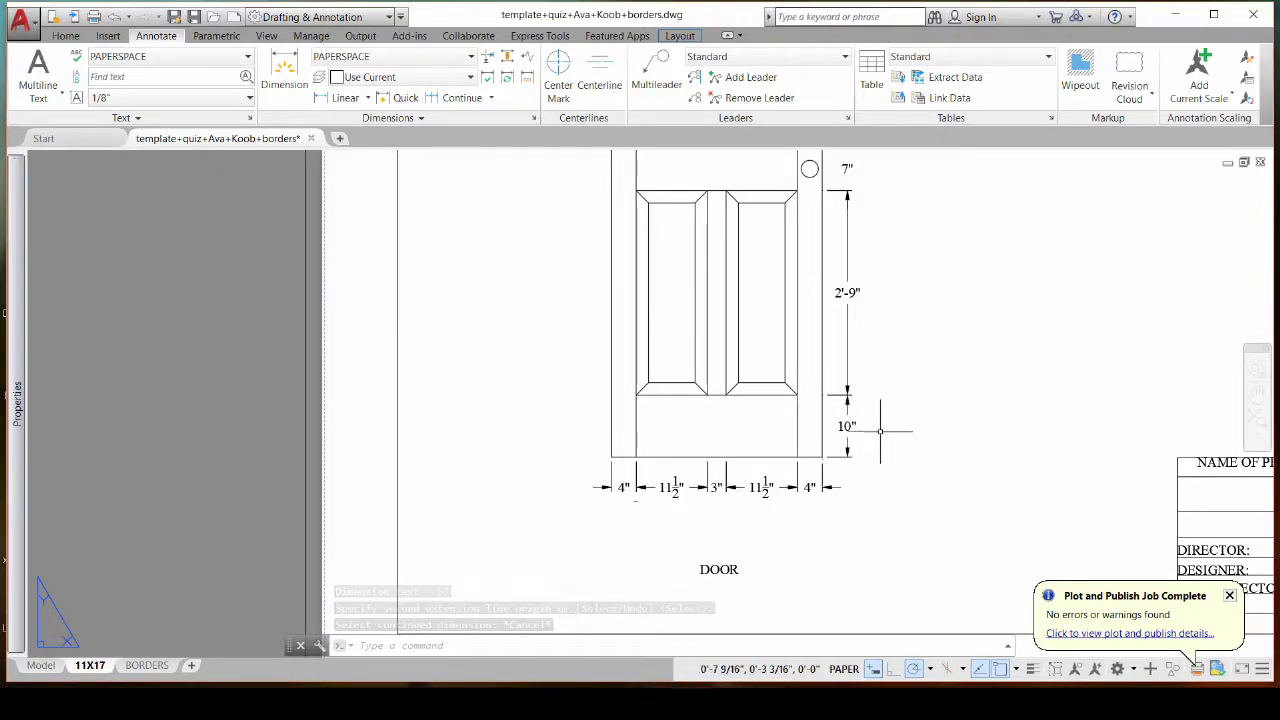
{"action": "scroll", "coordinate": [894, 434], "scroll_direction": "down", "scroll_amount": 4}
{"action": "scroll", "coordinate": [870, 372], "scroll_direction": "up", "scroll_amount": 4}
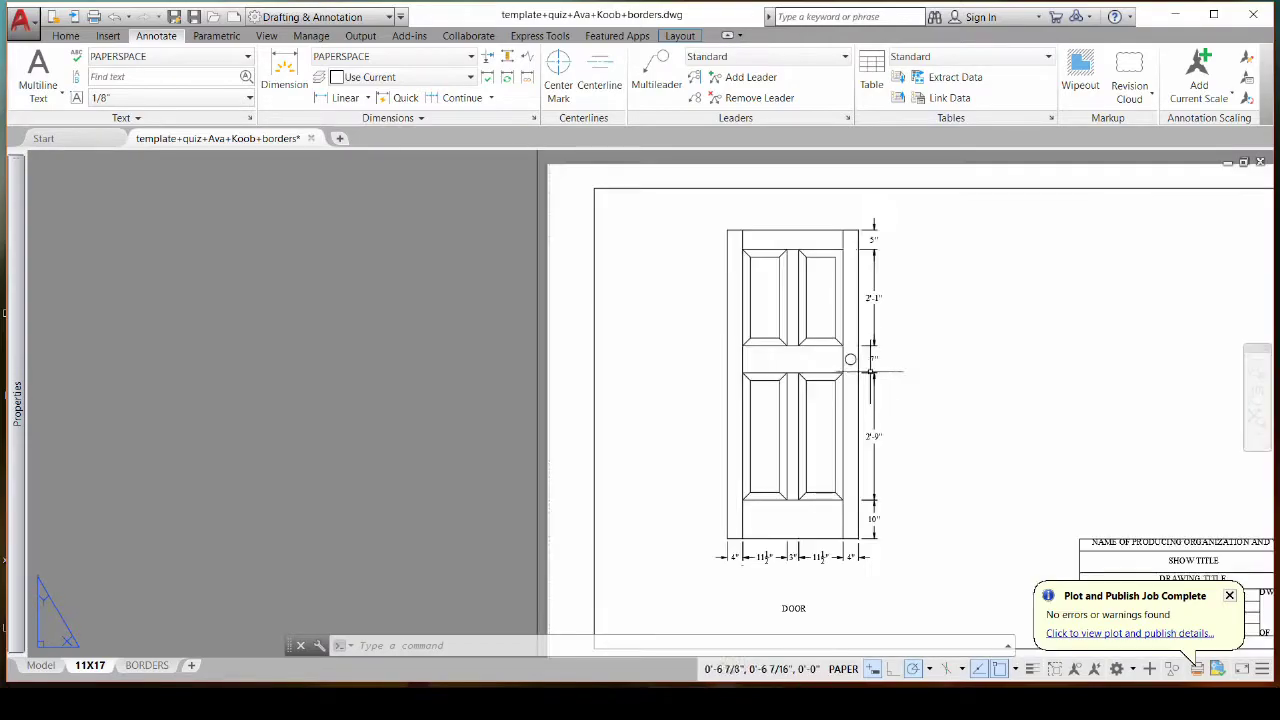
{"action": "middle_click_drag", "start_coordinate": [945, 424], "coordinate": [871, 412]}
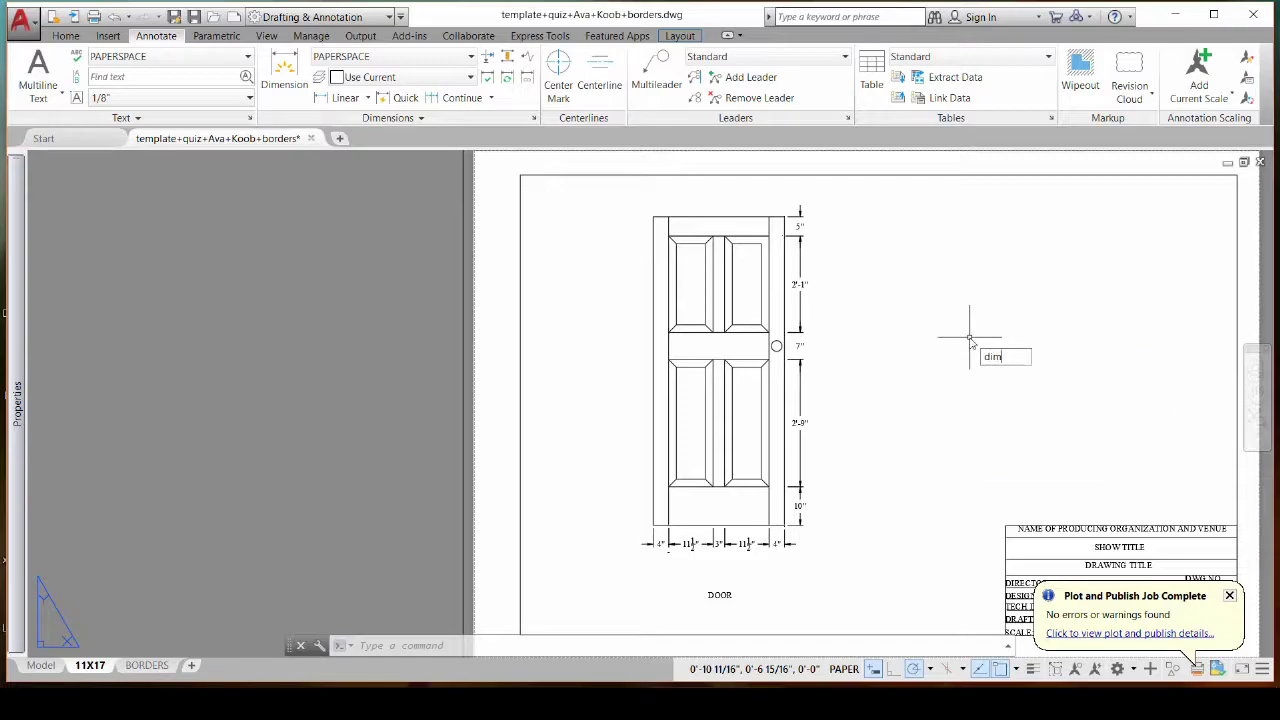
{"action": "type", "text": "sty"}
{"action": "key", "text": "Return"}
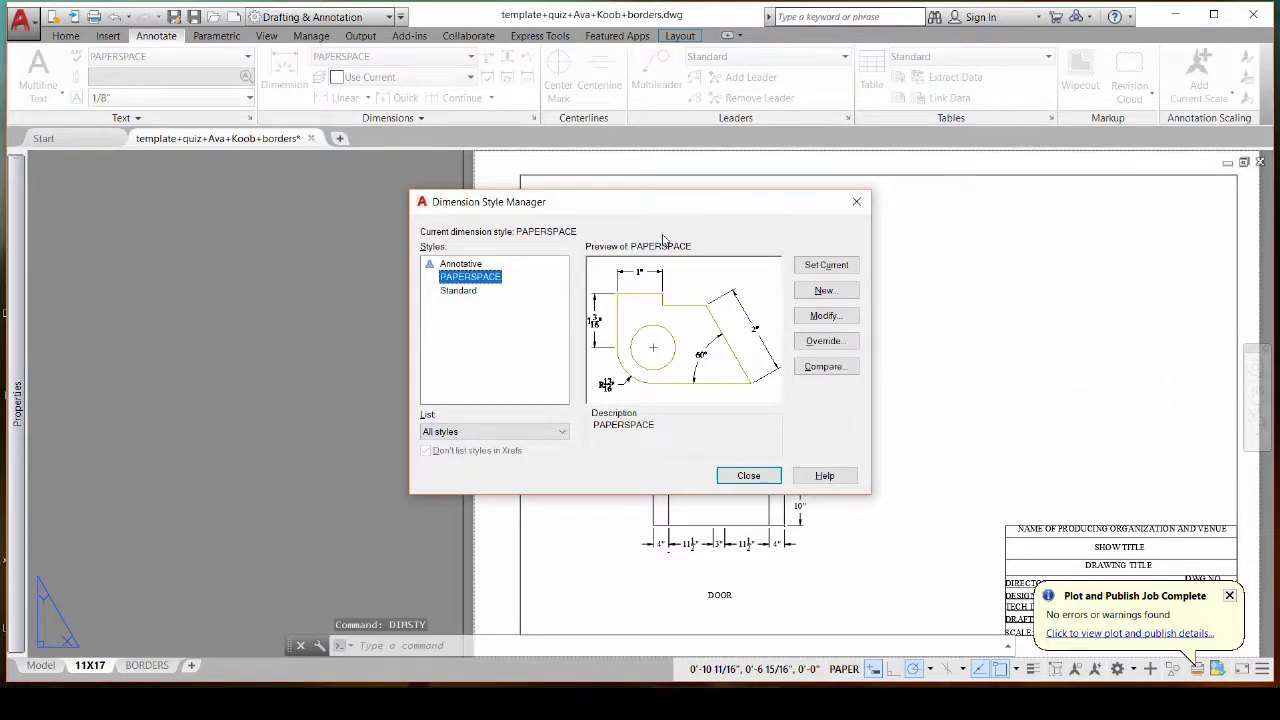
{"action": "left_click", "coordinate": [849, 317]}
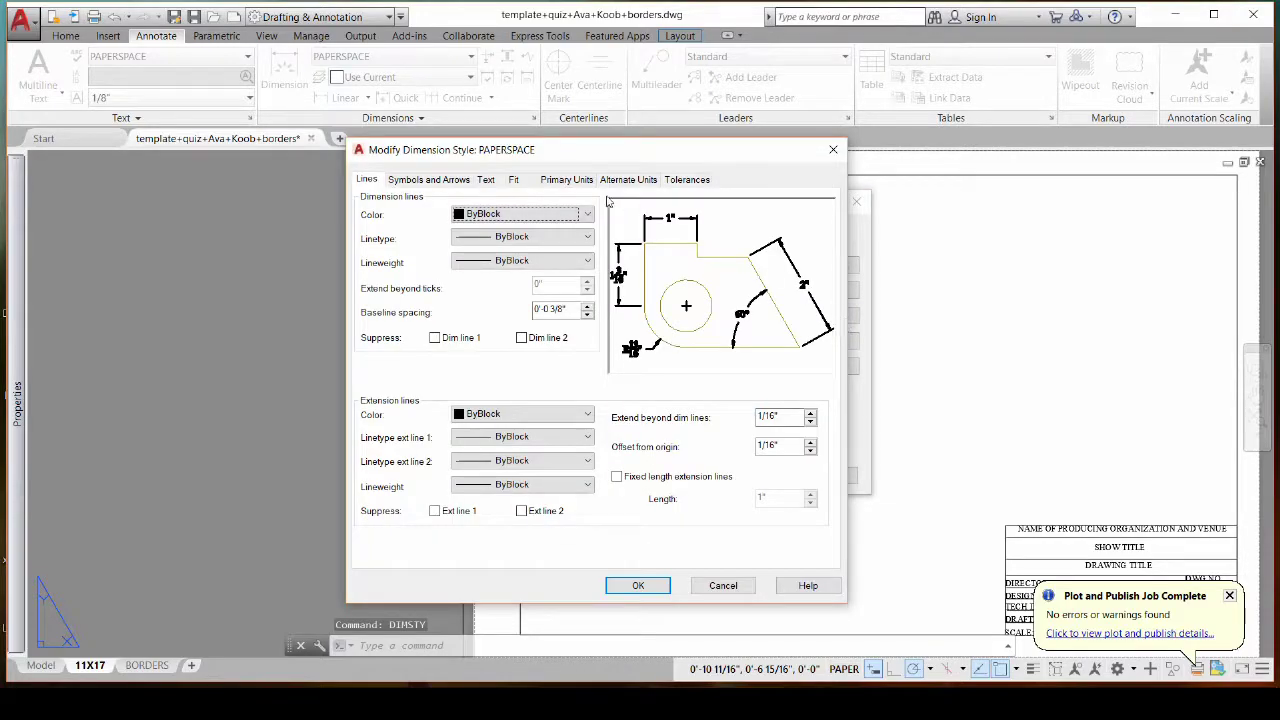
{"action": "left_click", "coordinate": [560, 183]}
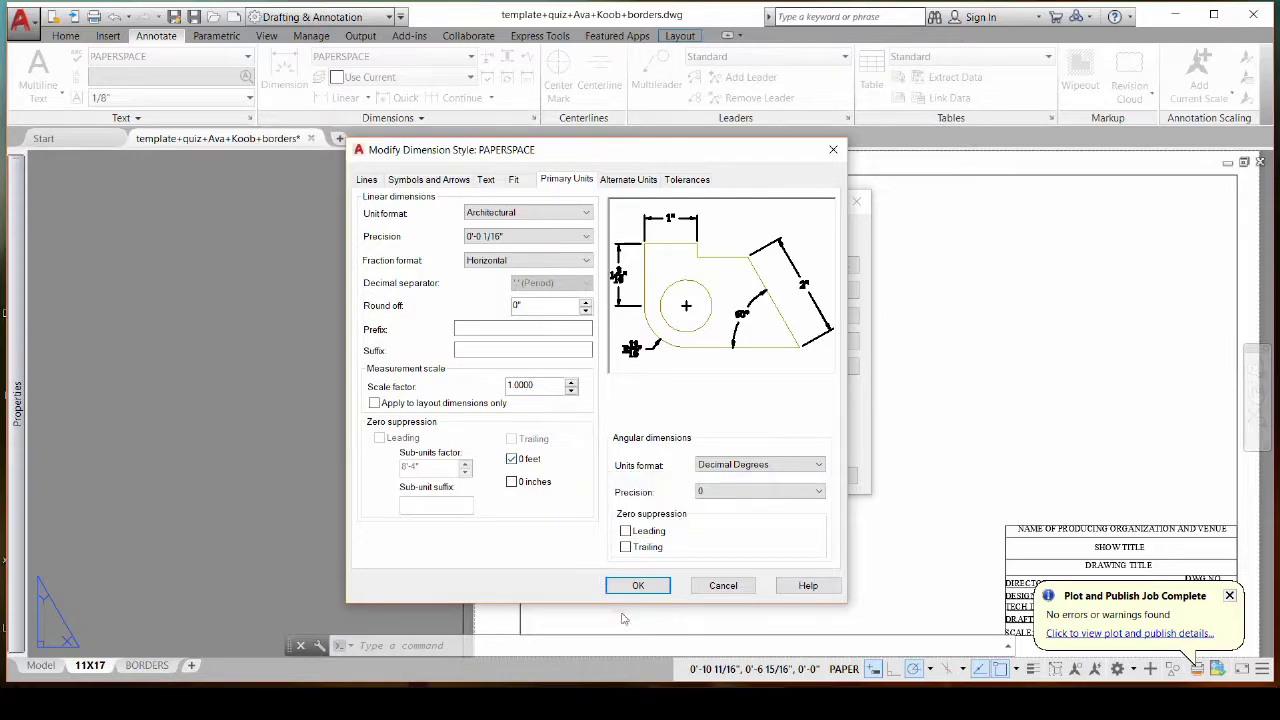
{"action": "left_click", "coordinate": [637, 586]}
{"action": "left_click", "coordinate": [815, 477]}
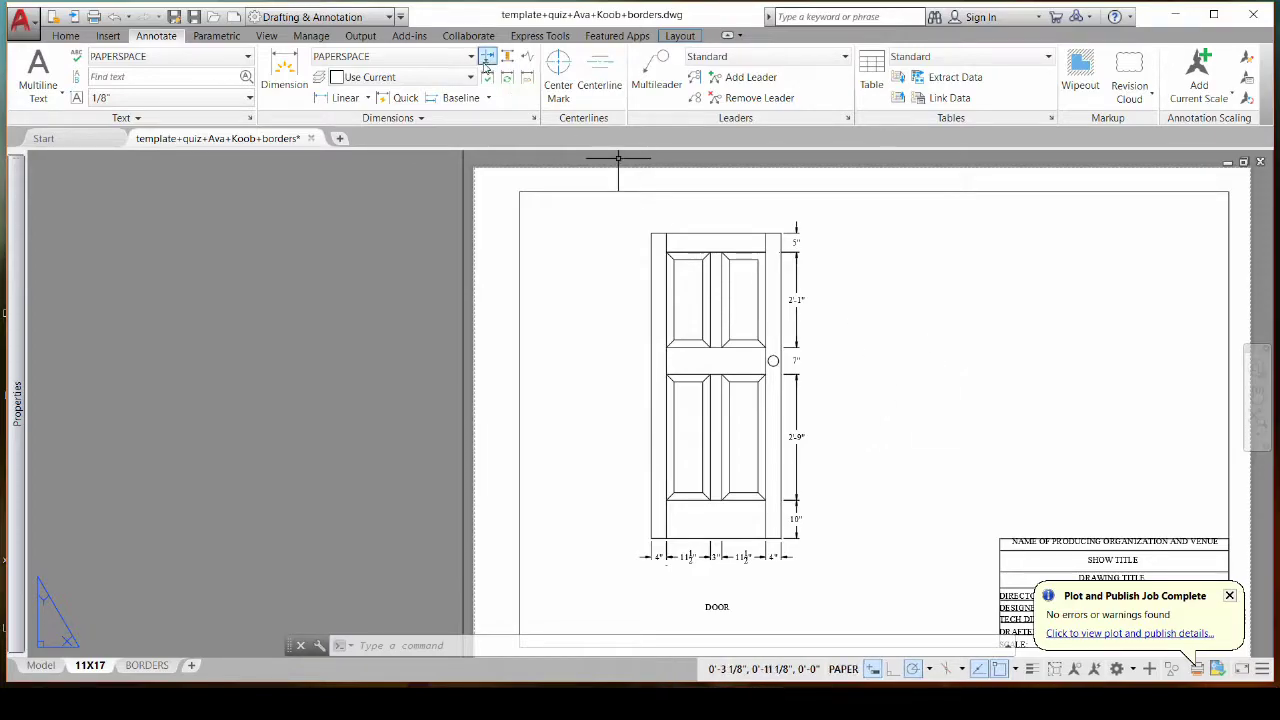
Add a 5'-10" baseline dimension from the 10" dimension to the door's top-right corner
{"action": "left_click", "coordinate": [489, 98]}
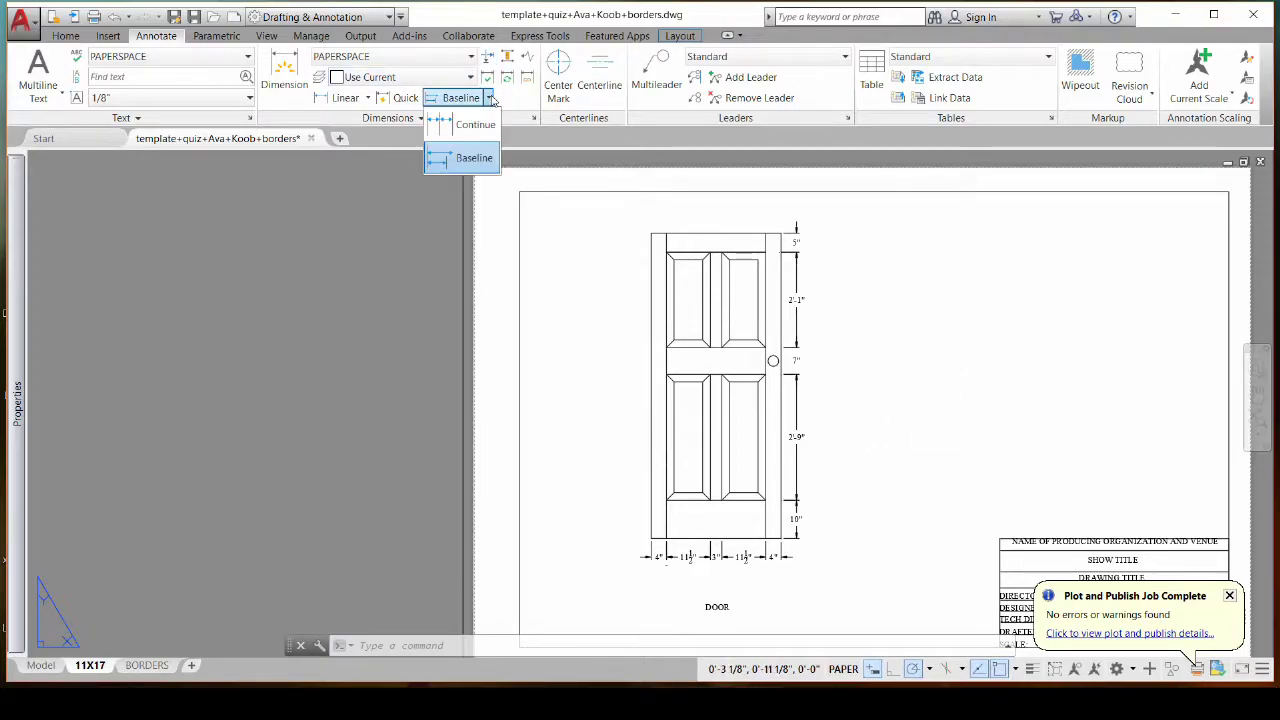
{"action": "left_click", "coordinate": [472, 162]}
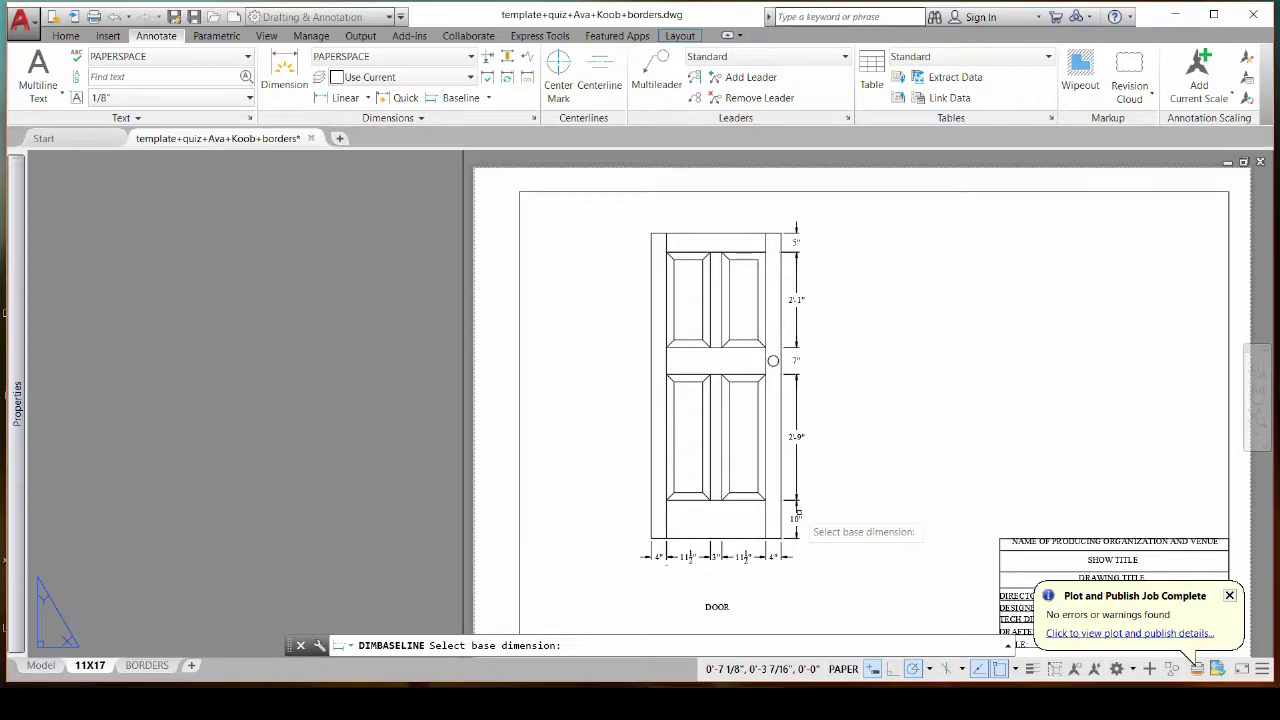
{"action": "left_click", "coordinate": [797, 512]}
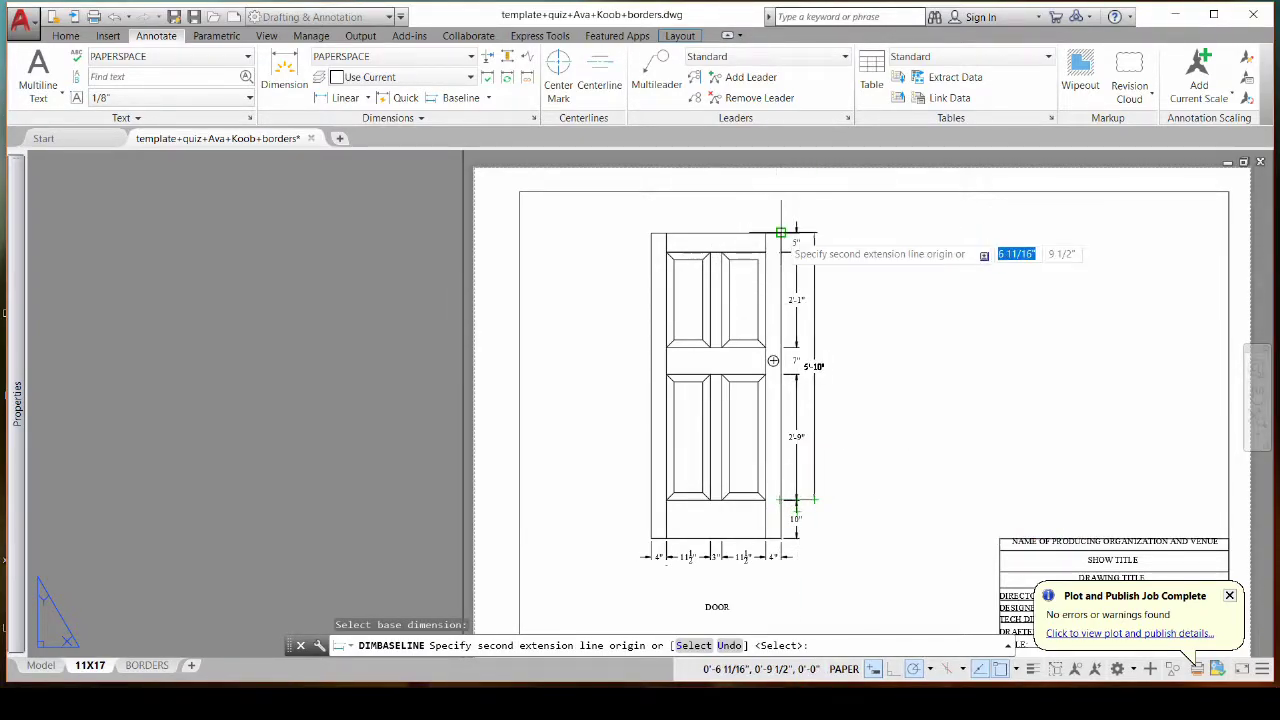
{"action": "scroll", "coordinate": [780, 232], "scroll_direction": "up", "scroll_amount": 5}
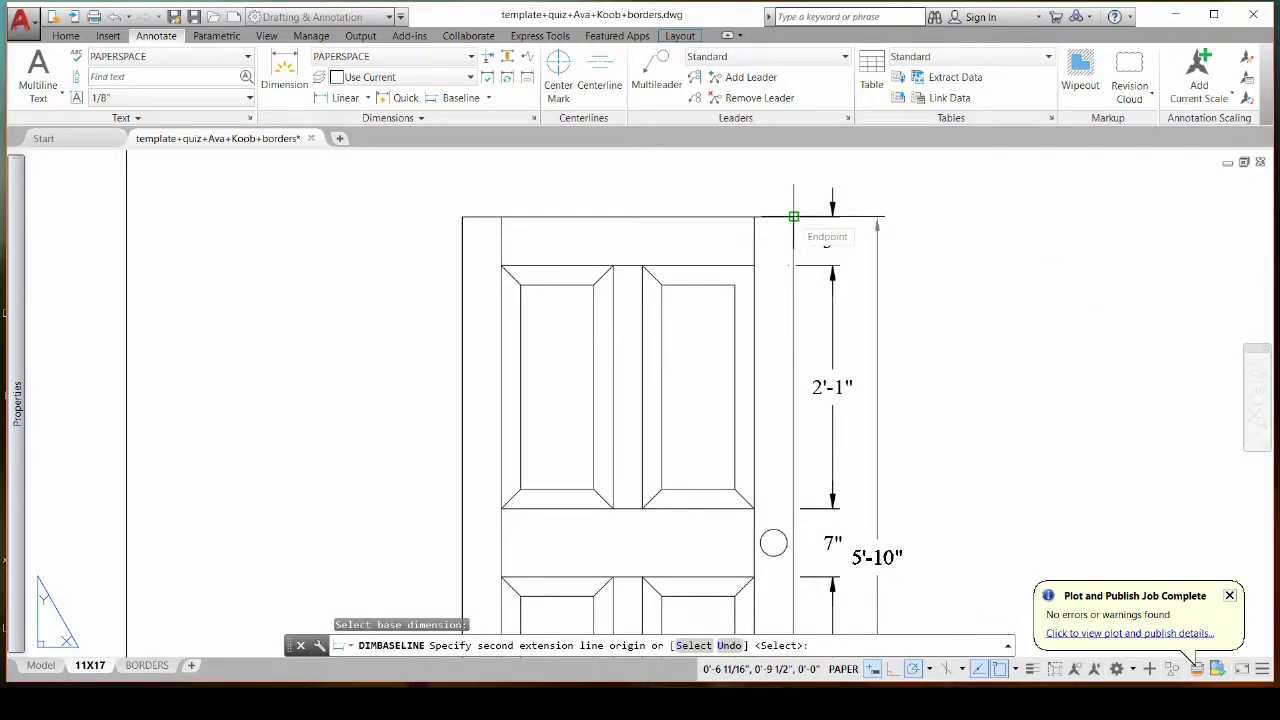
{"action": "left_click", "coordinate": [793, 216]}
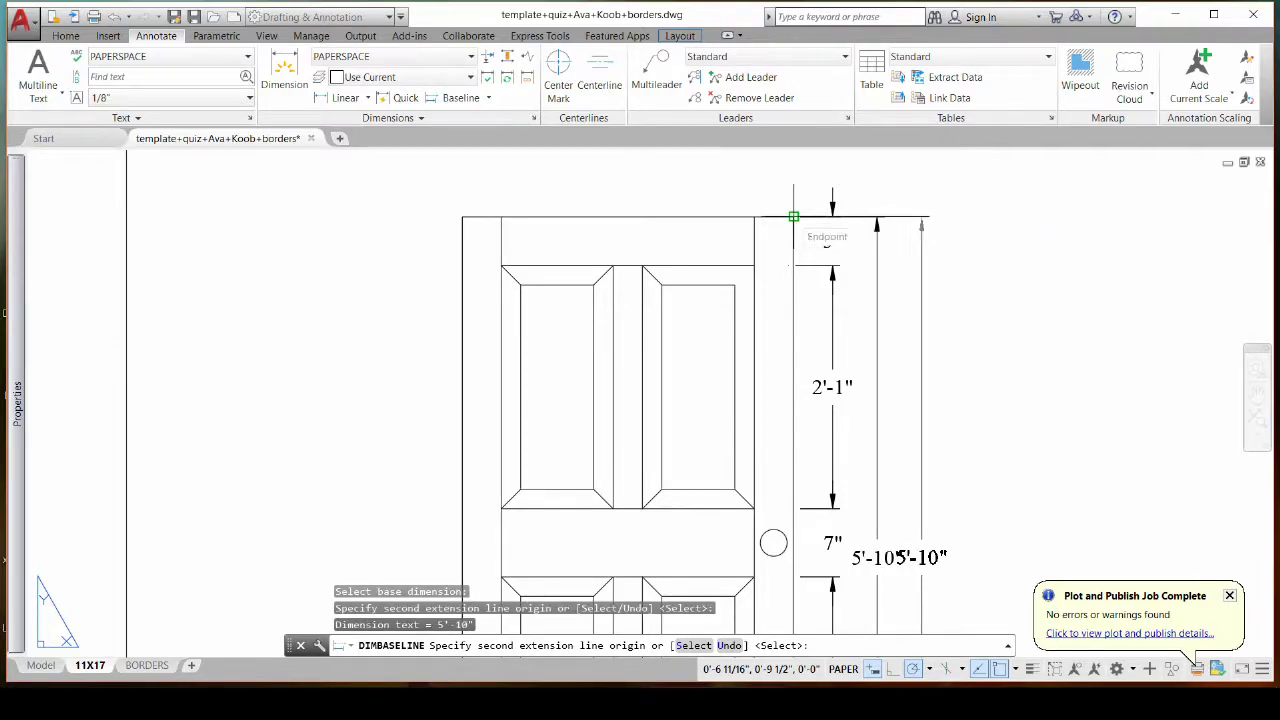
{"action": "scroll", "coordinate": [794, 214], "scroll_direction": "down", "scroll_amount": 2}
{"action": "key", "text": "Return"}
{"action": "scroll", "coordinate": [955, 457], "scroll_direction": "down", "scroll_amount": 3}
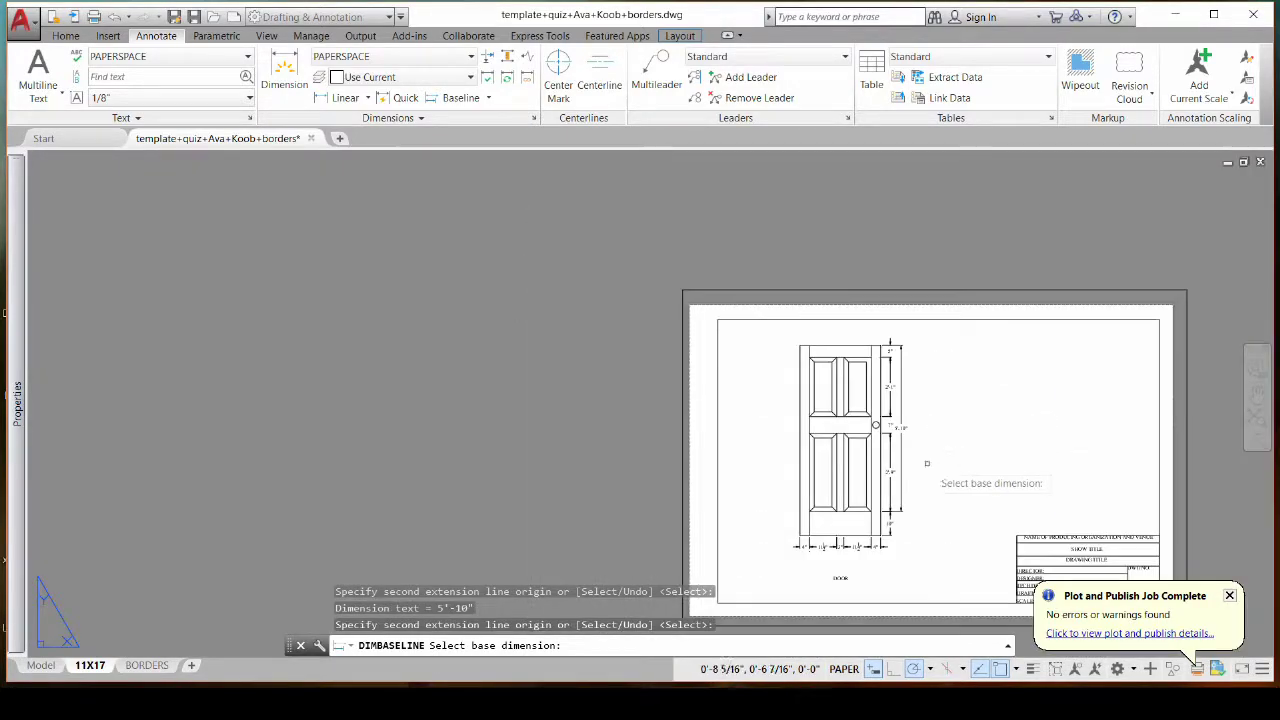
{"action": "scroll", "coordinate": [920, 500], "scroll_direction": "up", "scroll_amount": 3}
{"action": "scroll", "coordinate": [880, 478], "scroll_direction": "down", "scroll_amount": 2}
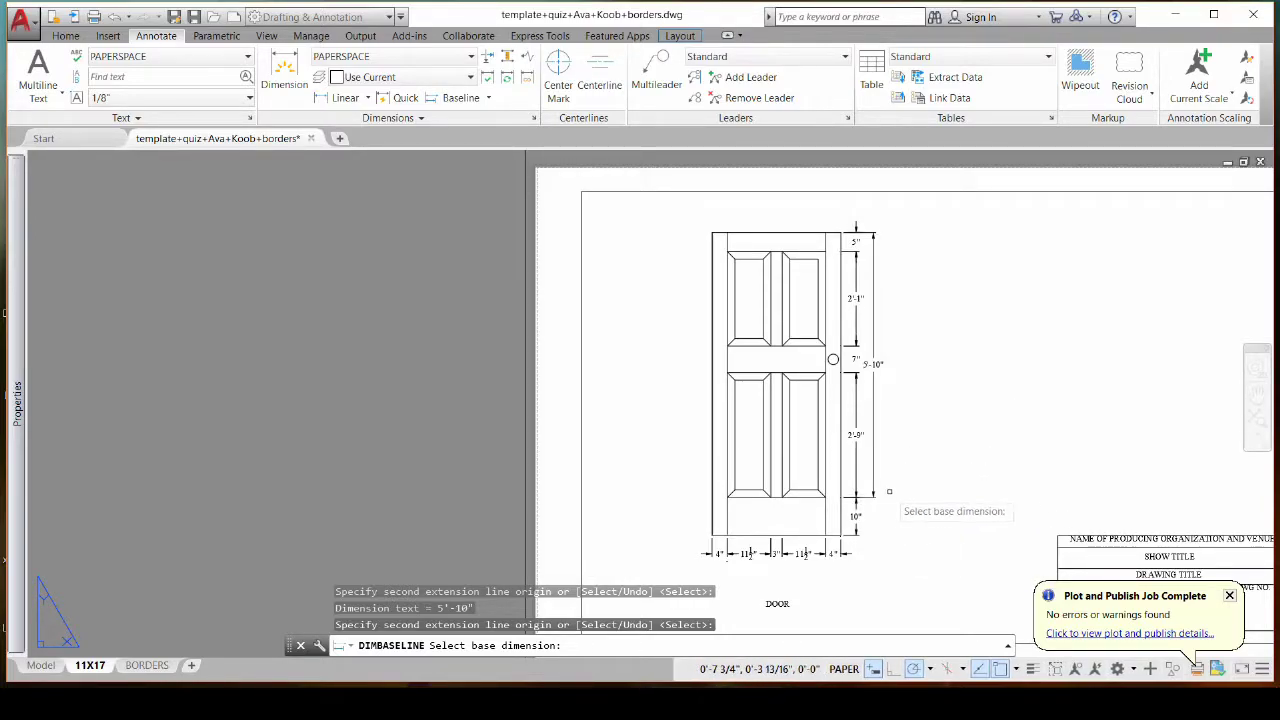
{"action": "key", "text": "Escape"}
{"action": "key", "text": "Escape"}
Delete the 5'-10" dimension and add a 6'-8" baseline from the 10" dimension to the door top
{"action": "left_click", "coordinate": [872, 363]}
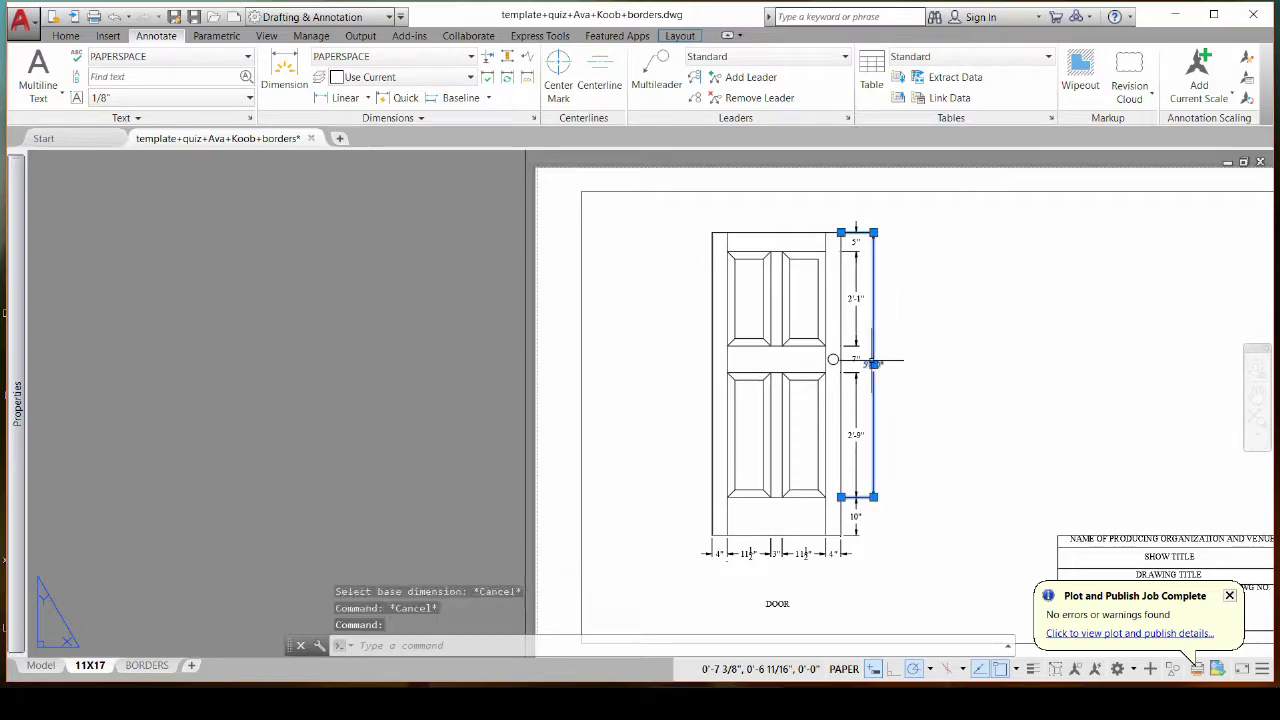
{"action": "key", "text": "Delete"}
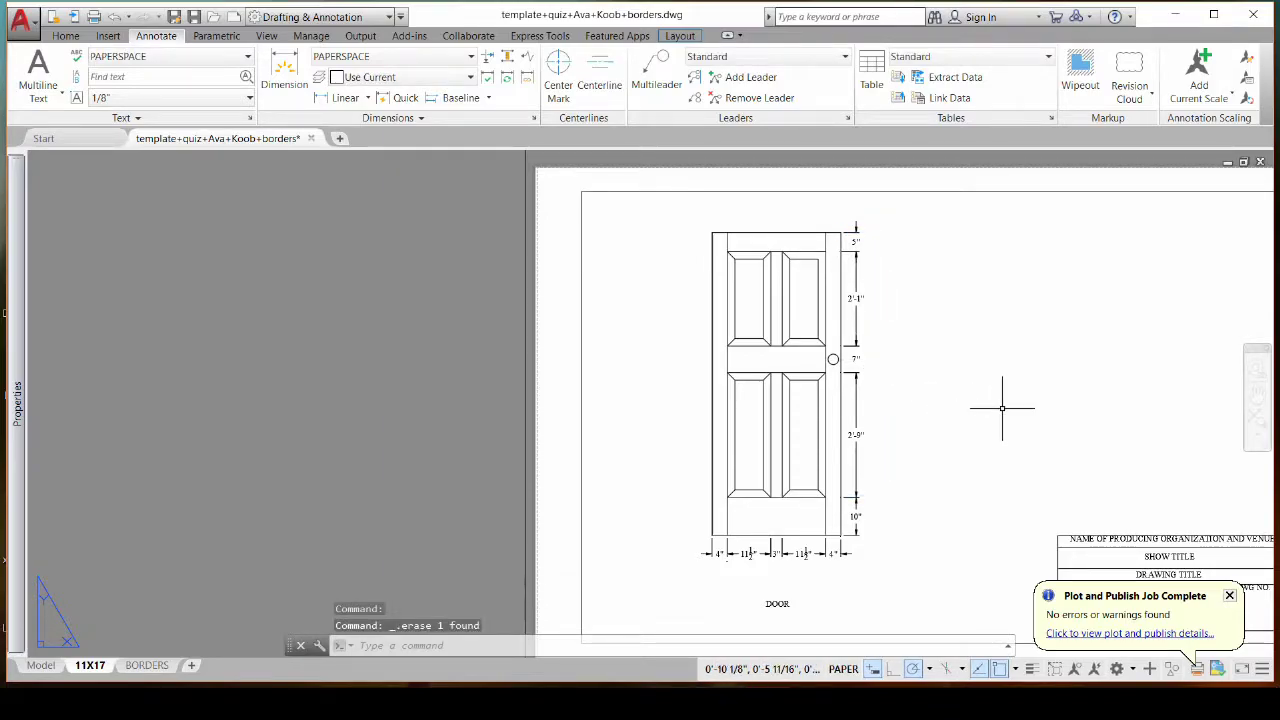
{"action": "left_click", "coordinate": [461, 97]}
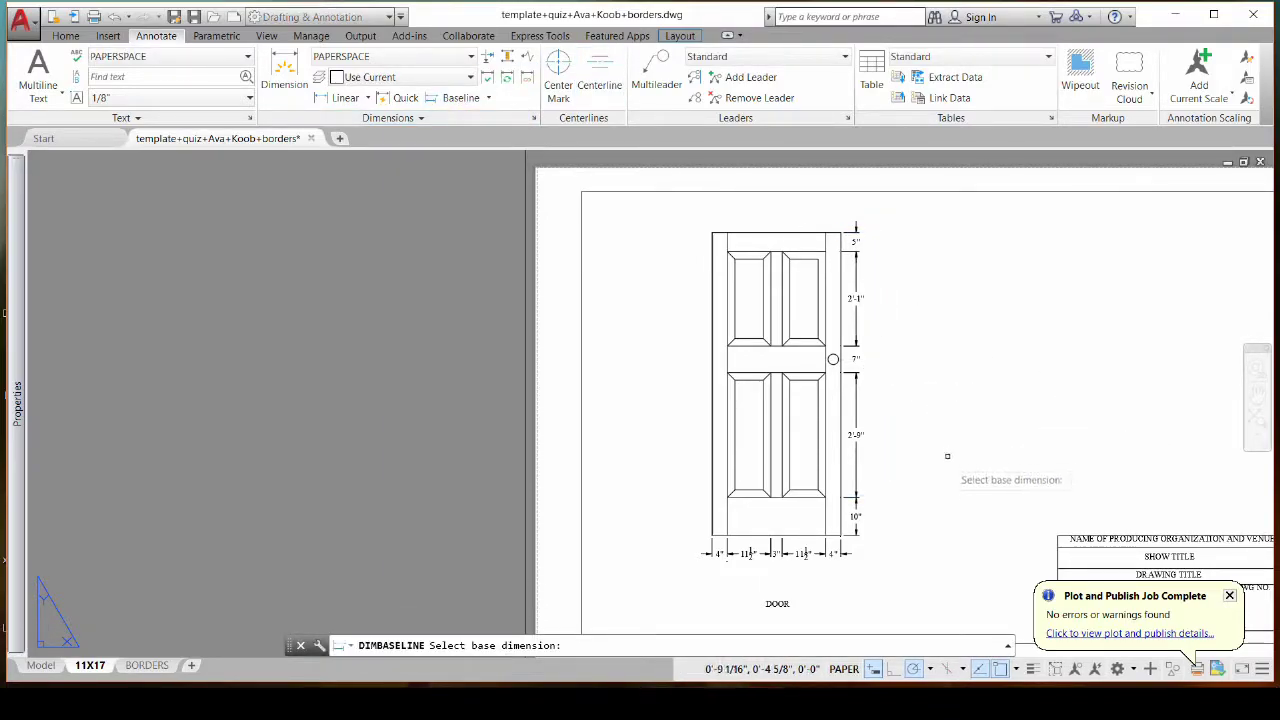
{"action": "left_click", "coordinate": [856, 530]}
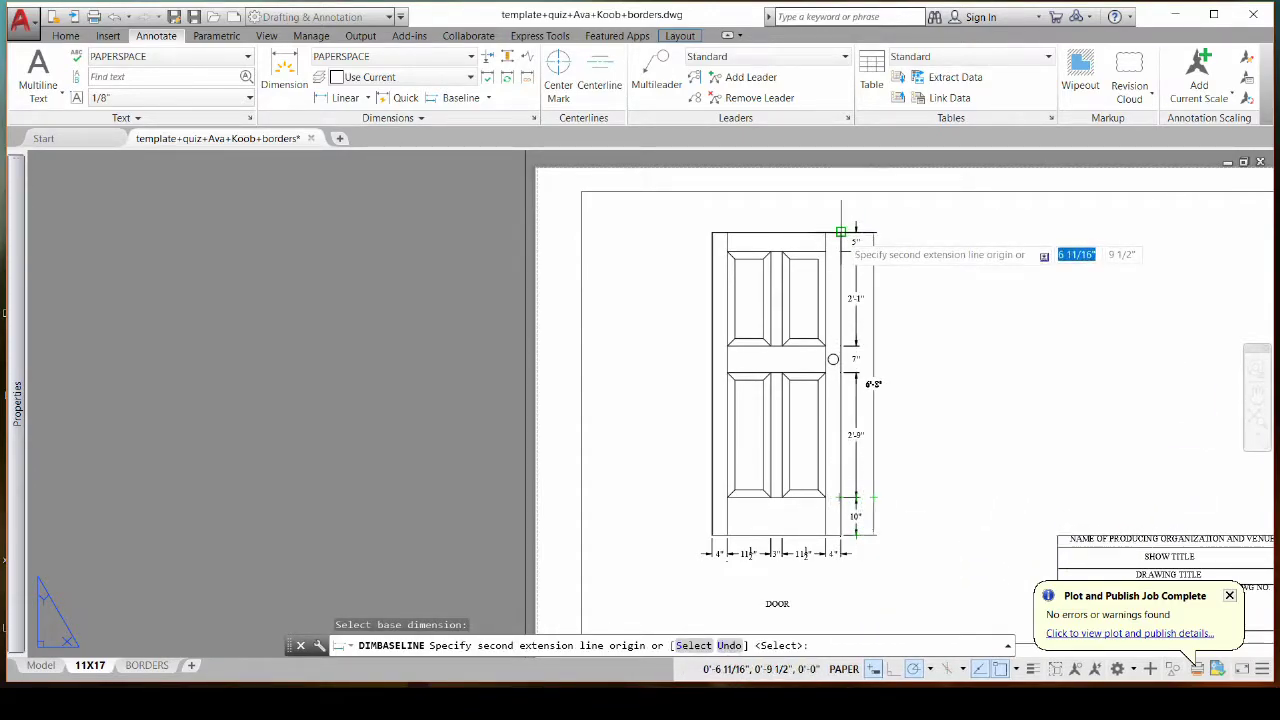
{"action": "left_click", "coordinate": [840, 232]}
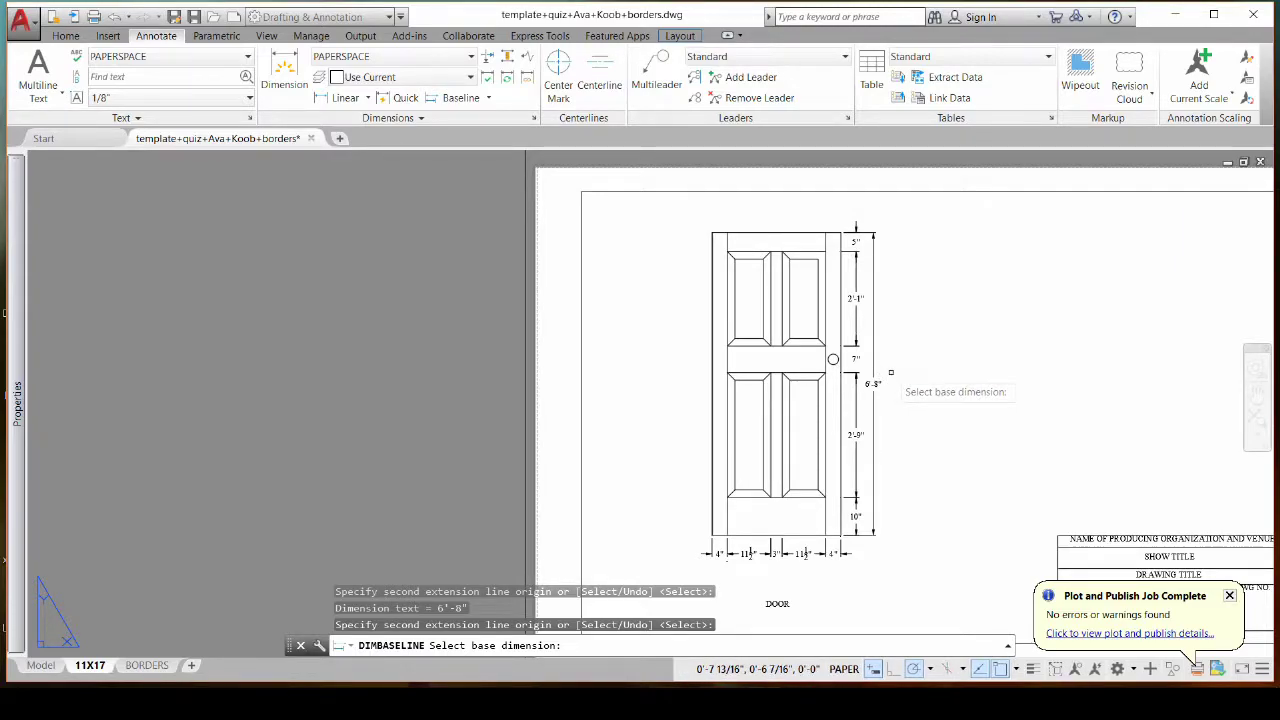
{"action": "key", "text": "Escape"}
{"action": "key", "text": "Escape"}
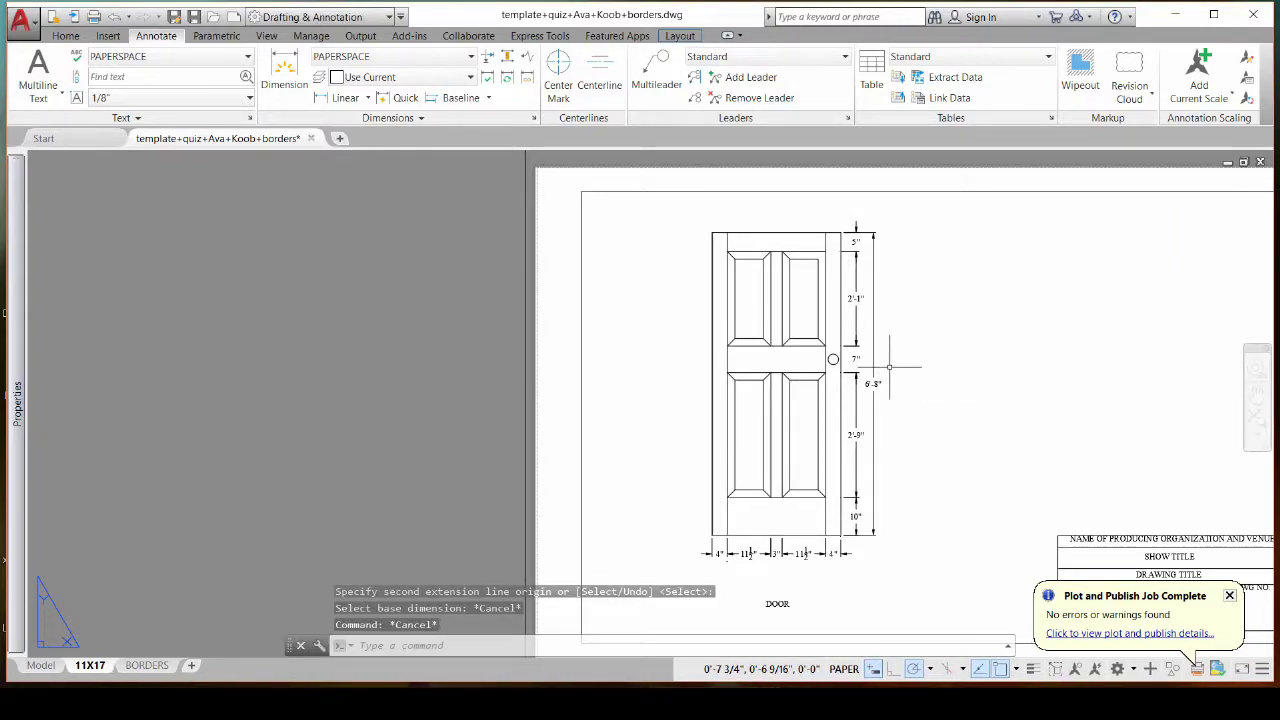
Place a 4" linear dimension above the door's top-left stile
{"action": "left_click", "coordinate": [345, 100]}
{"action": "left_click", "coordinate": [711, 231]}
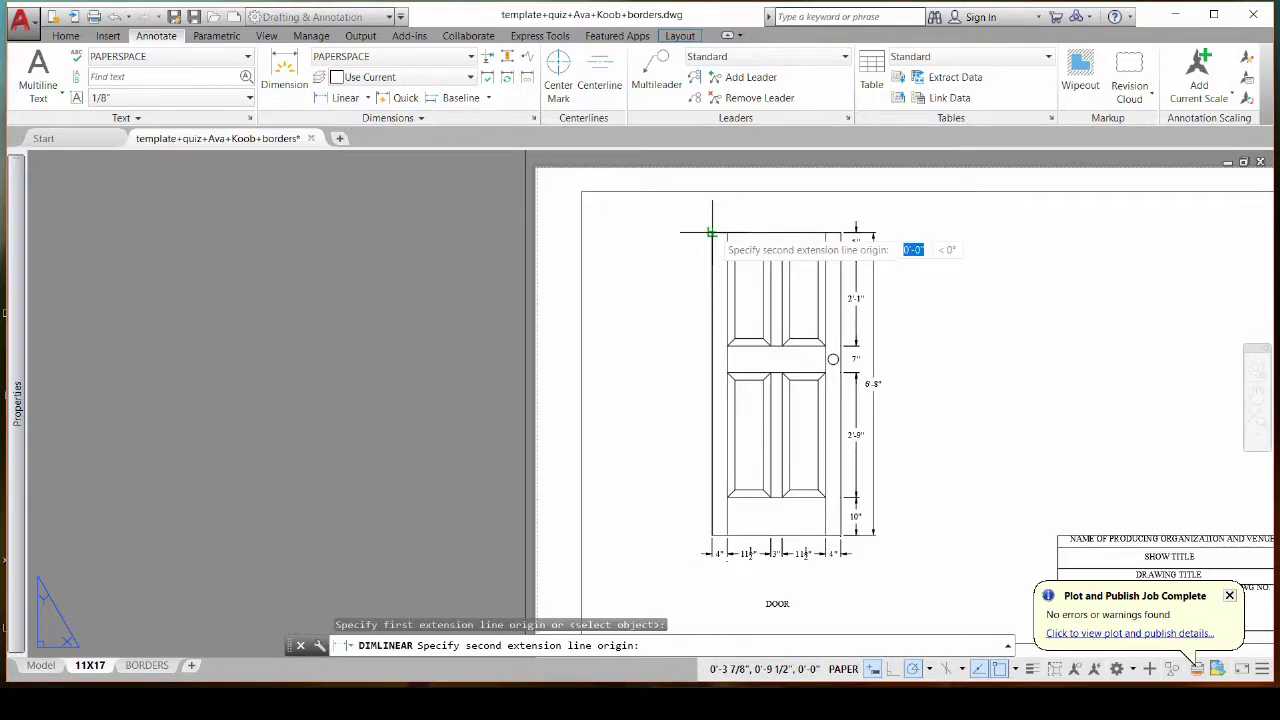
{"action": "left_click", "coordinate": [728, 231]}
{"action": "left_click", "coordinate": [724, 216]}
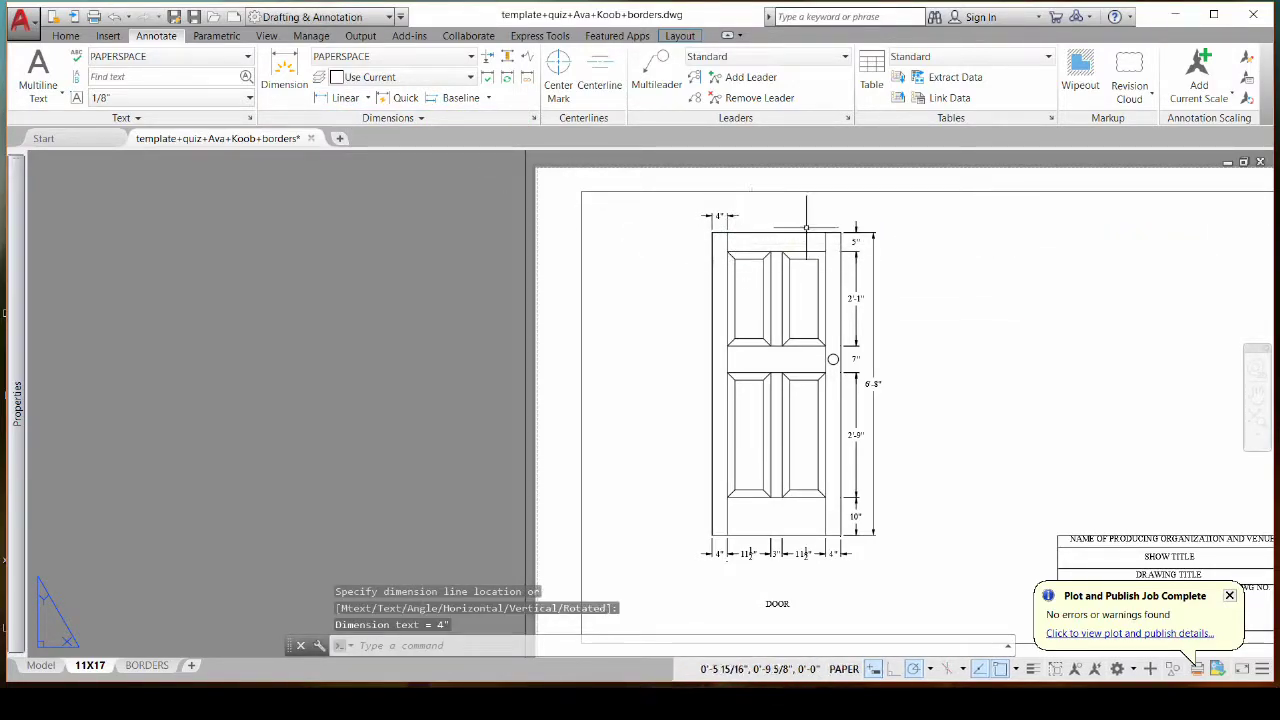
Start a baseline dimension using the bottom-left 4" dimension as its base
{"action": "left_click", "coordinate": [461, 97]}
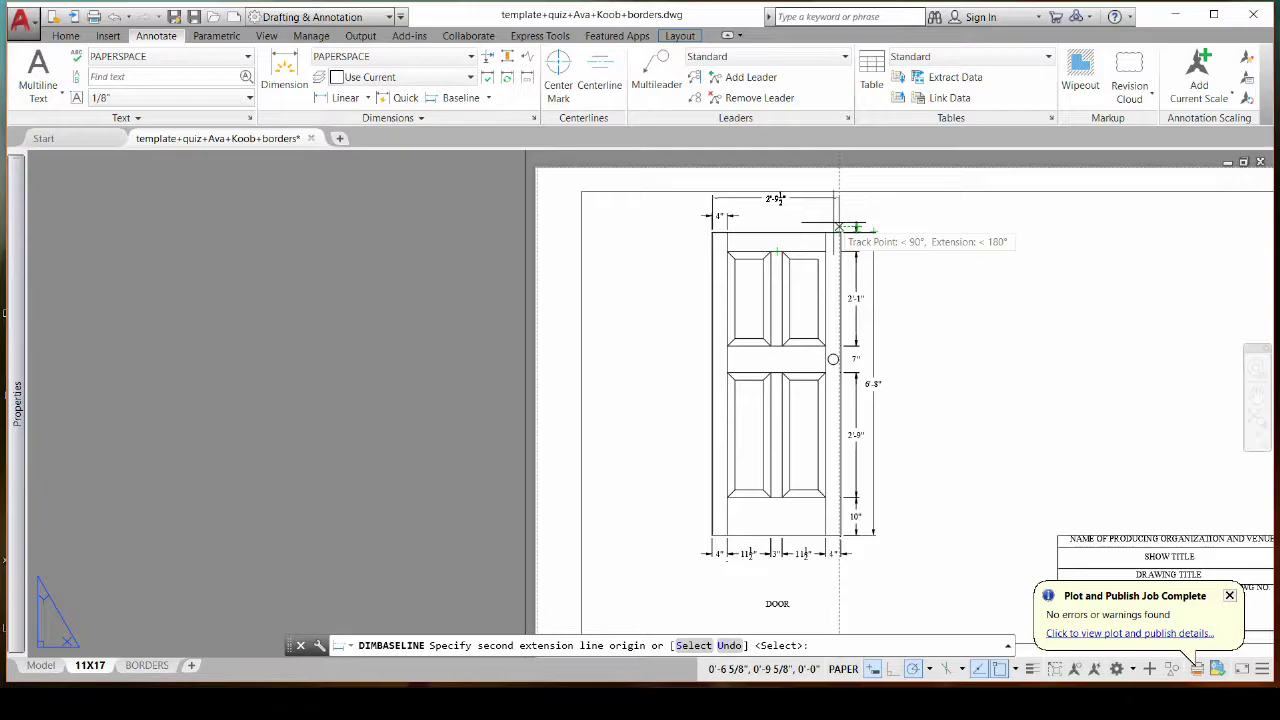
{"action": "type", "text": "s"}
{"action": "key", "text": "Return"}
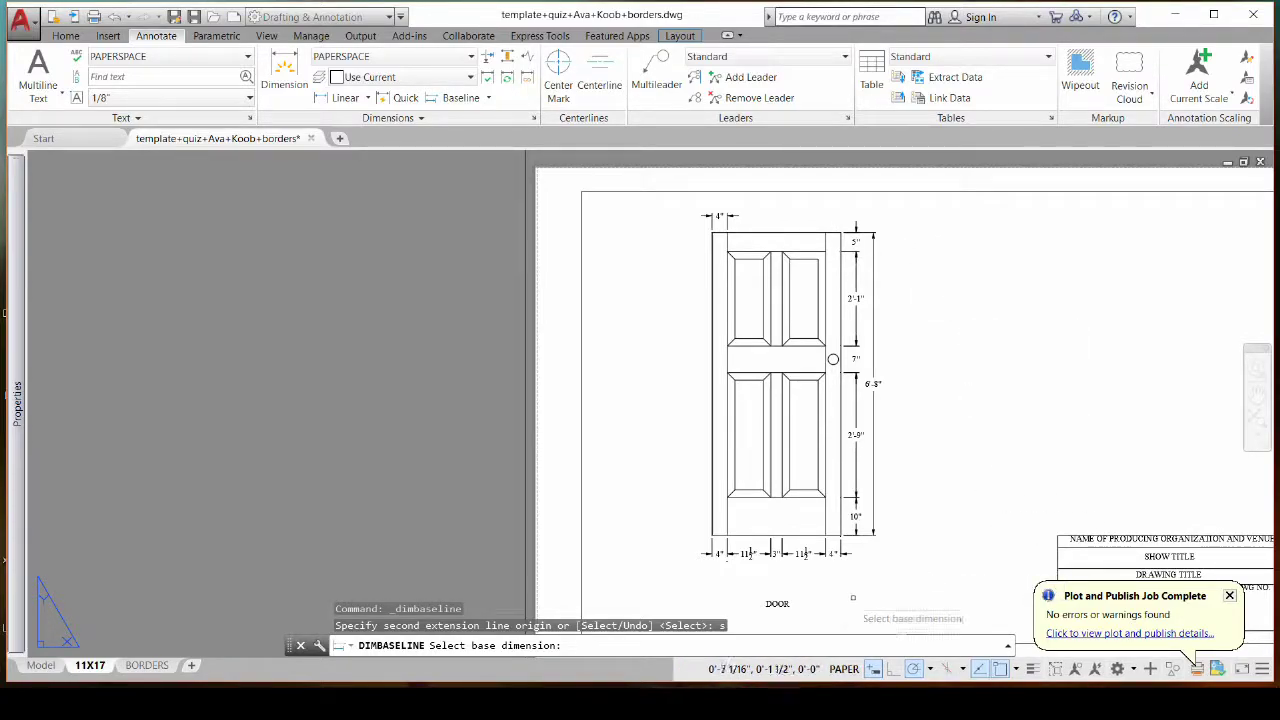
{"action": "left_click", "coordinate": [718, 554]}
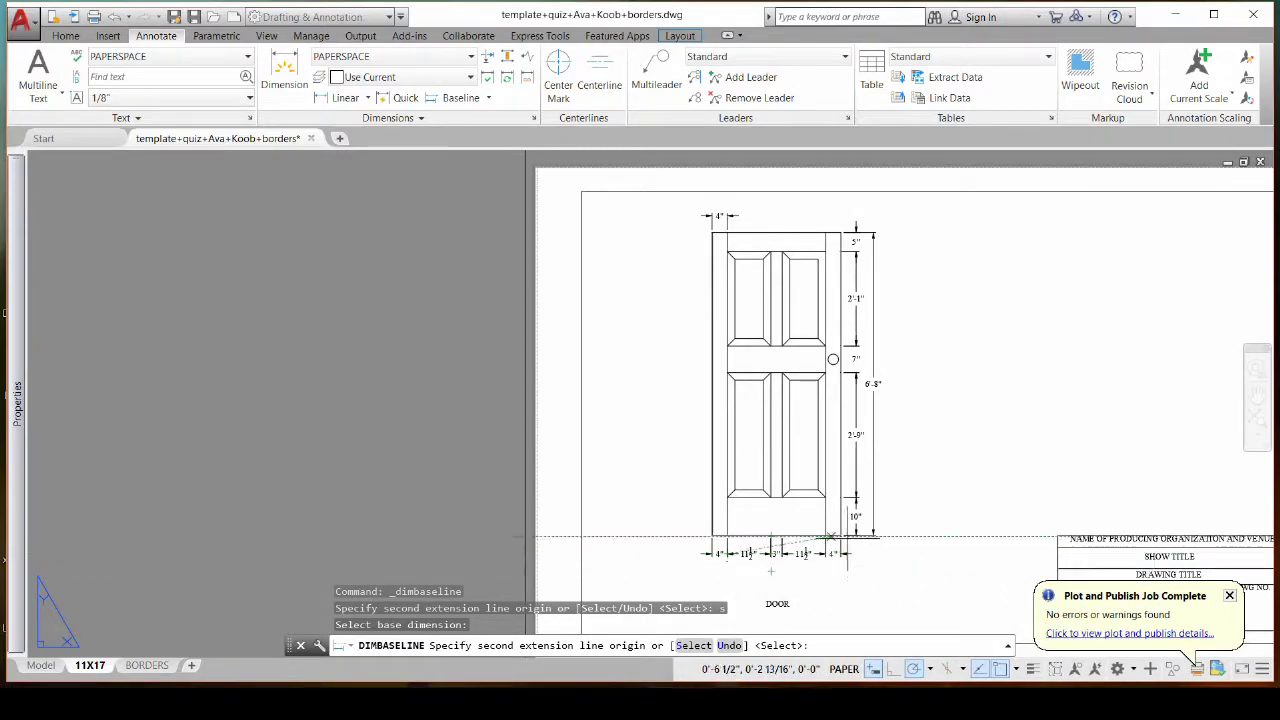
Undo the wrong 2'-6" width and add a 2'-10" overall width to the door's bottom-right corner
{"action": "scroll", "coordinate": [840, 535], "scroll_direction": "up", "scroll_amount": 2}
{"action": "scroll", "coordinate": [840, 535], "scroll_direction": "up", "scroll_amount": 2}
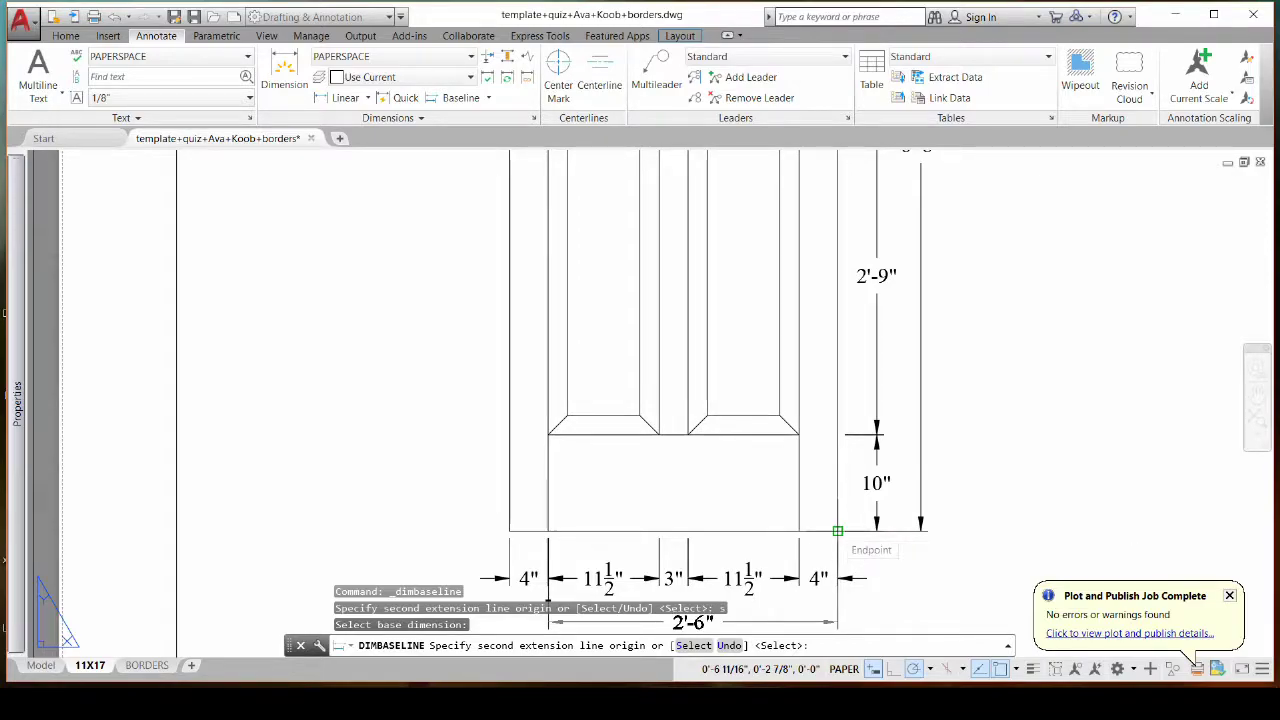
{"action": "middle_click_drag", "start_coordinate": [837, 531], "coordinate": [840, 392]}
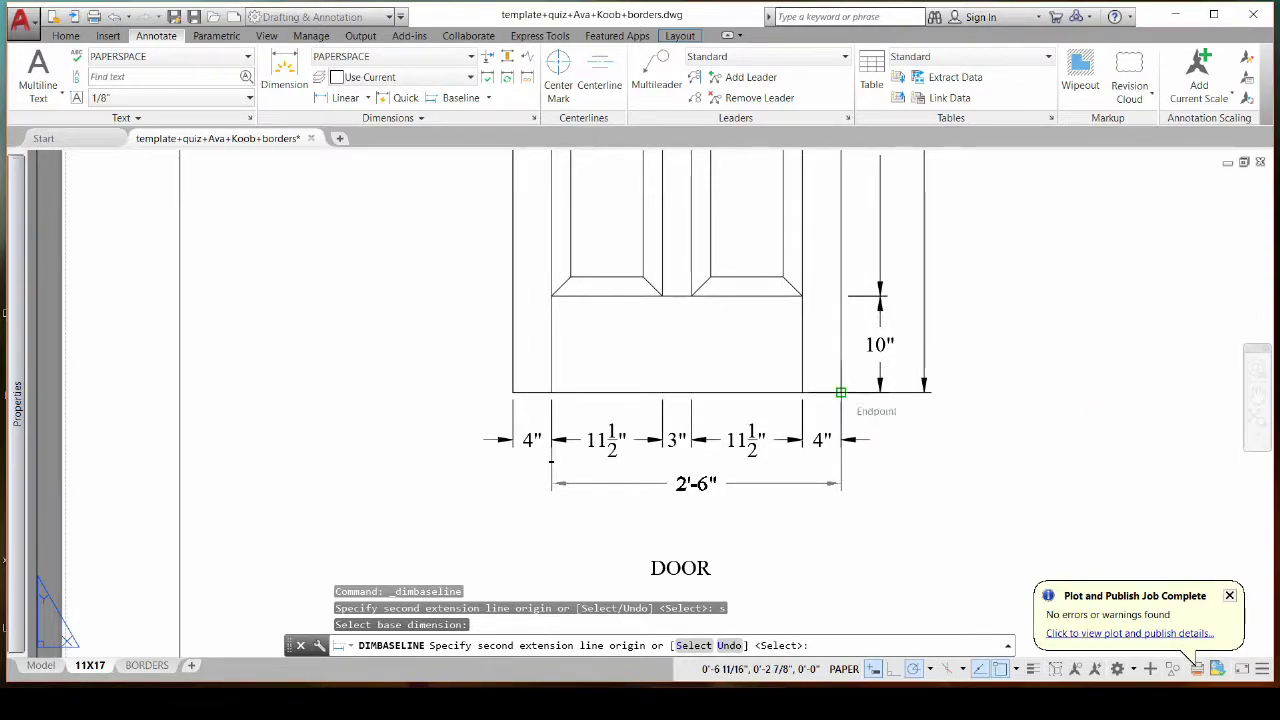
{"action": "type", "text": "u"}
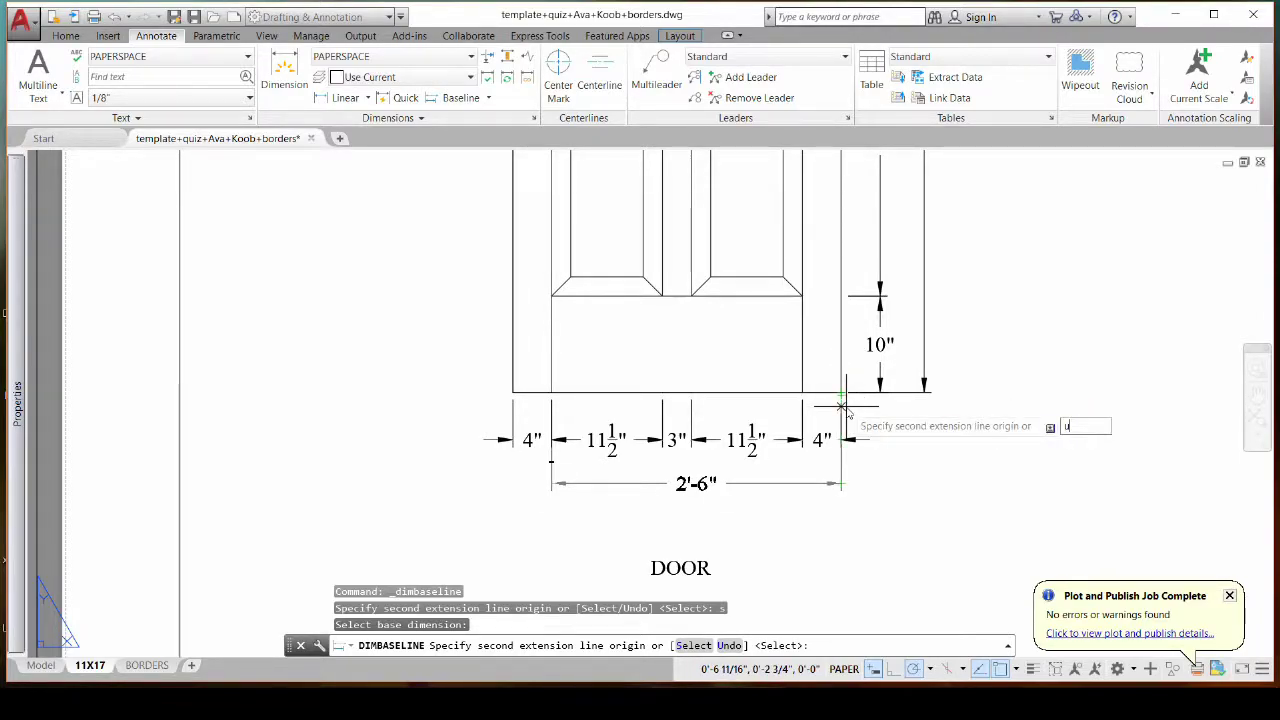
{"action": "key", "text": "Return"}
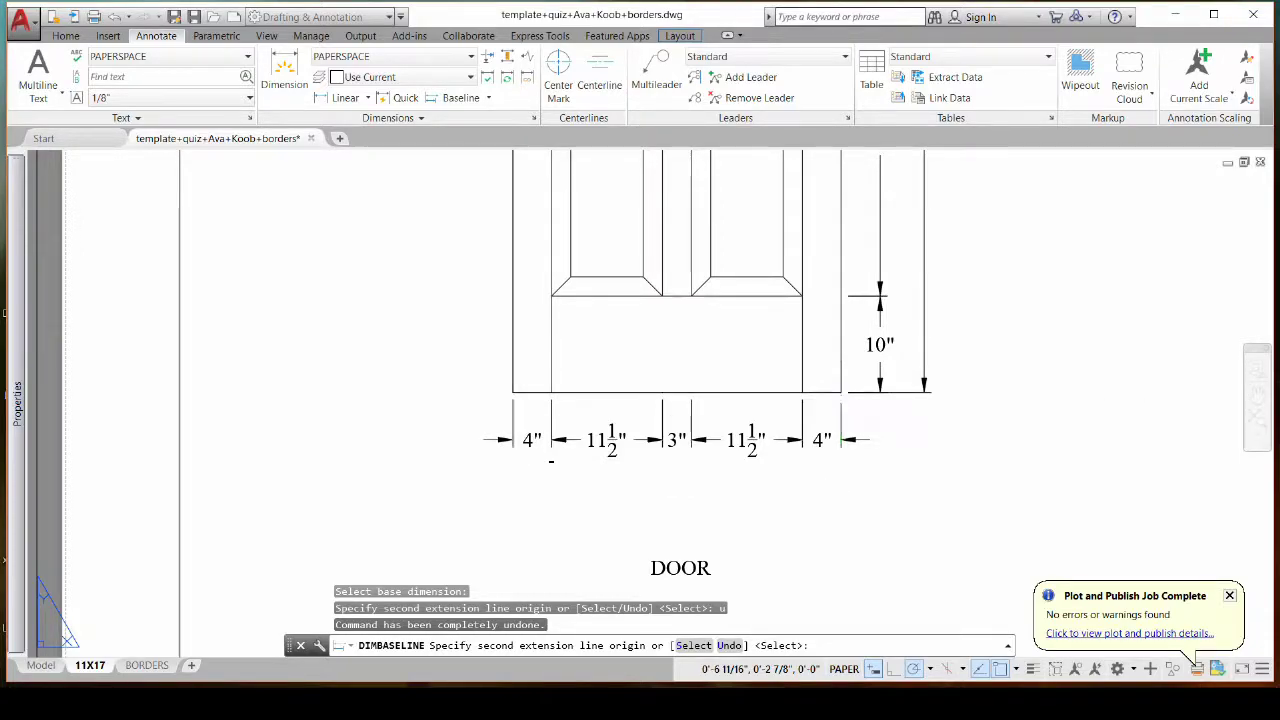
{"action": "left_click", "coordinate": [840, 392]}
{"action": "key", "text": "Return"}
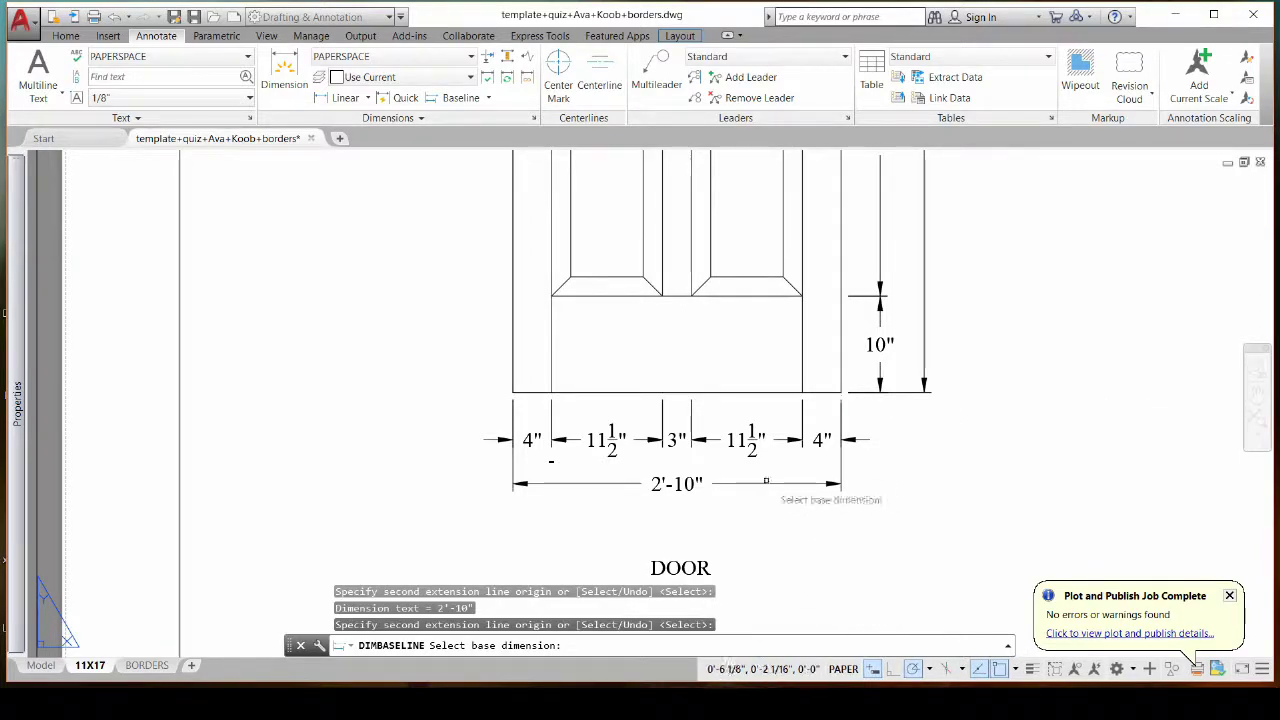
{"action": "scroll", "coordinate": [765, 487], "scroll_direction": "down", "scroll_amount": 2}
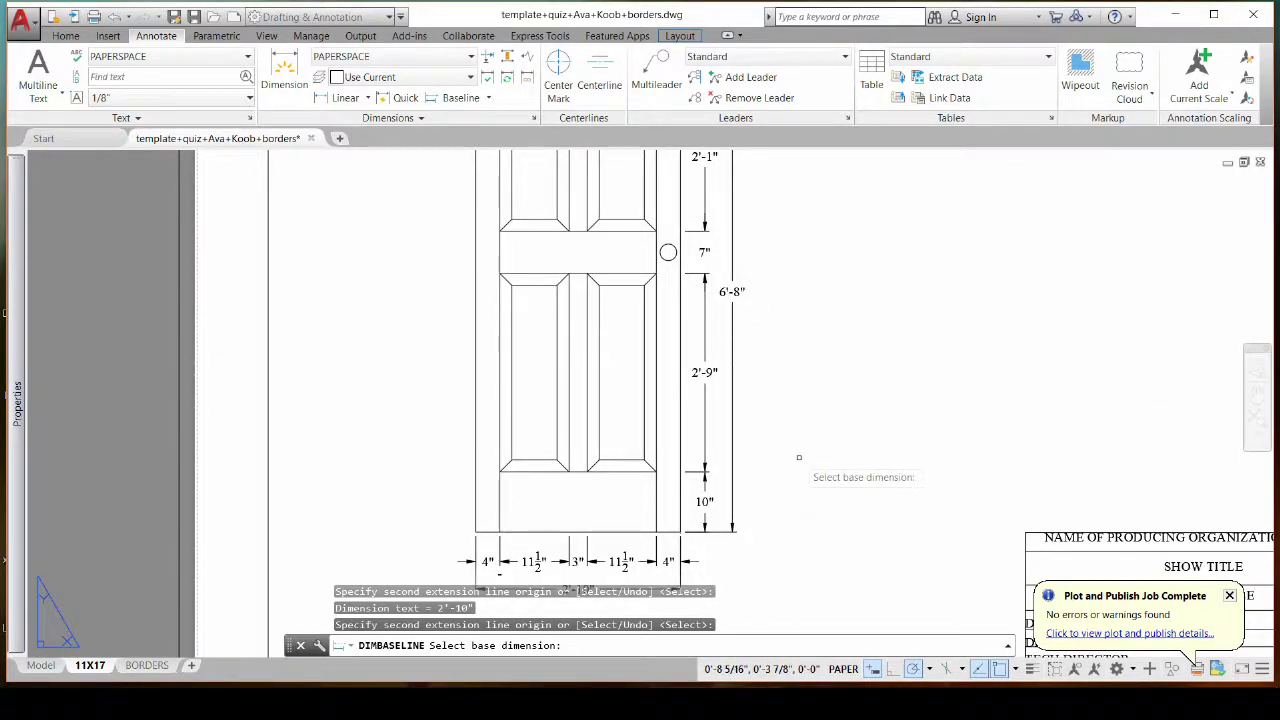
{"action": "scroll", "coordinate": [790, 460], "scroll_direction": "down", "scroll_amount": 2}
{"action": "scroll", "coordinate": [700, 520], "scroll_direction": "up", "scroll_amount": 1}
{"action": "scroll", "coordinate": [658, 532], "scroll_direction": "up", "scroll_amount": 2}
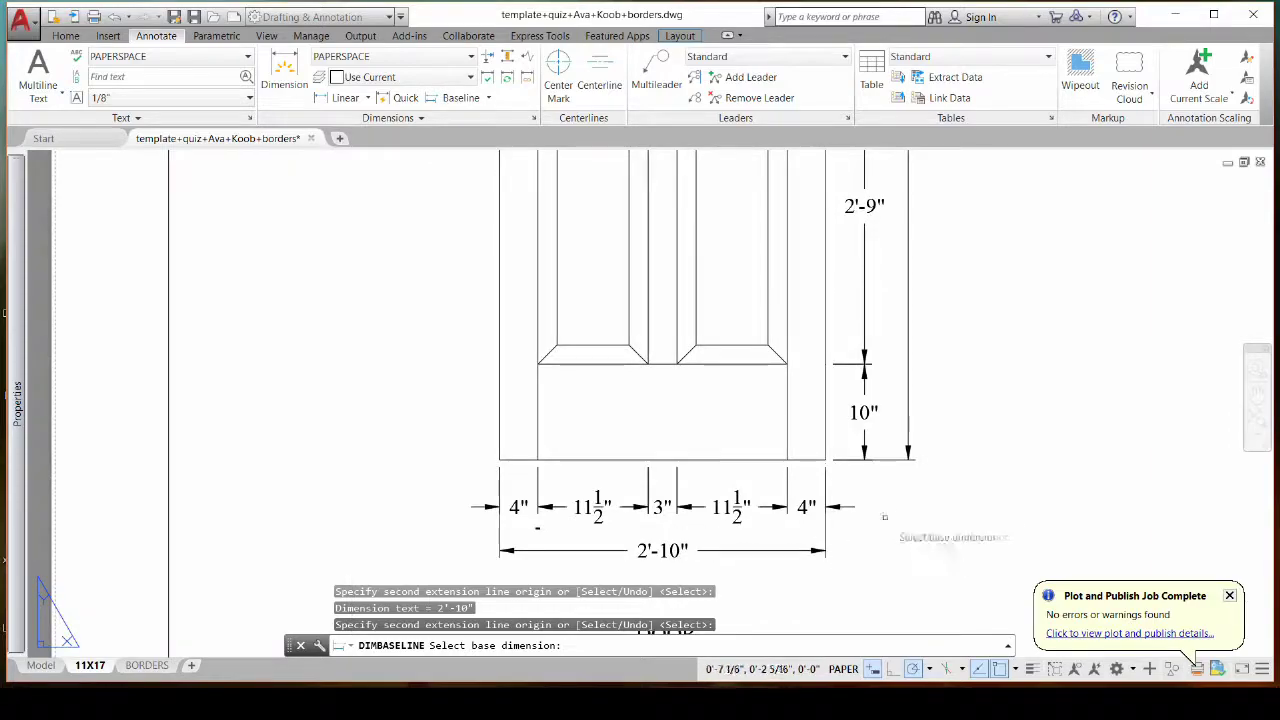